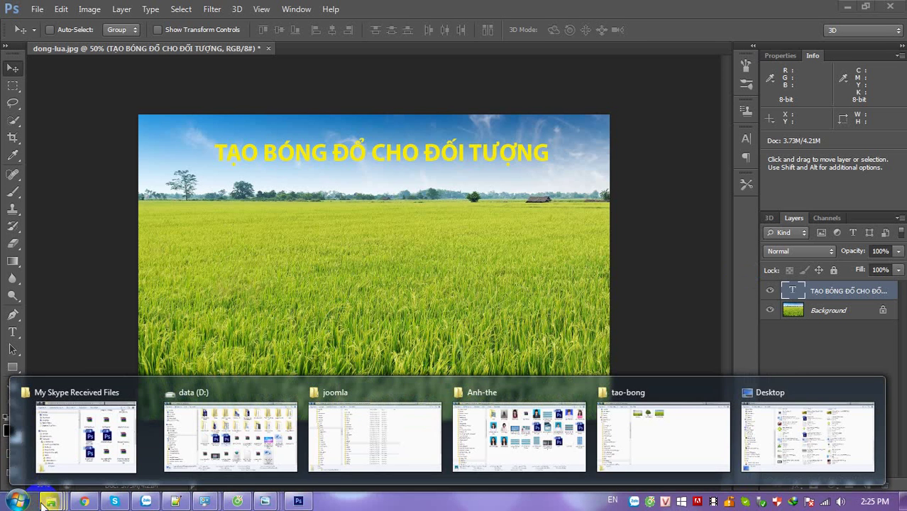
Step: Open cay-xanh.png from the tao-bong folder in Photoshop CS6 using Open with
{"action": "left_click", "coordinate": [625, 444]}
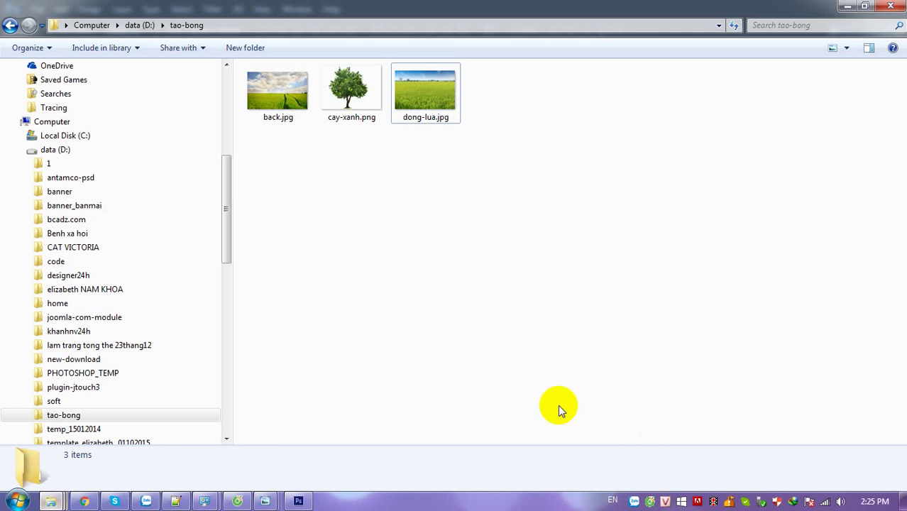
{"action": "right_click", "coordinate": [351, 88]}
{"action": "mouse_move", "coordinate": [392, 258]}
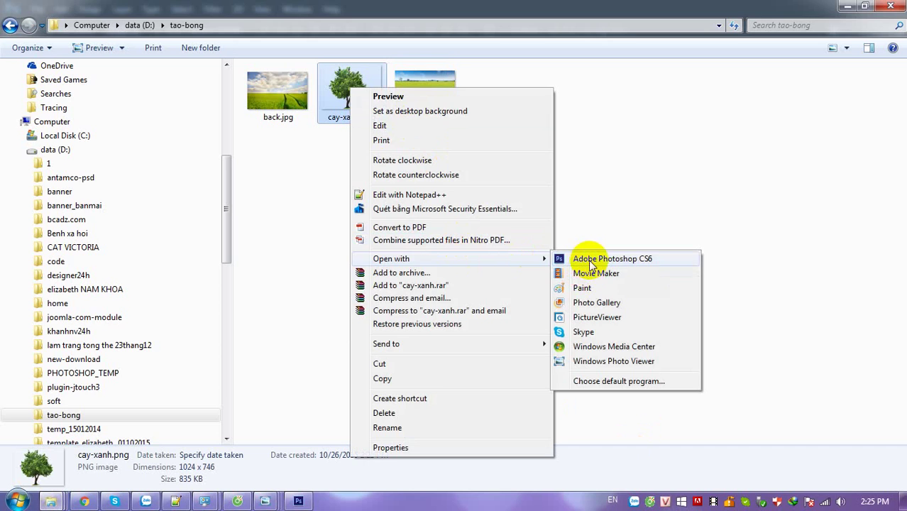
{"action": "left_click", "coordinate": [589, 258]}
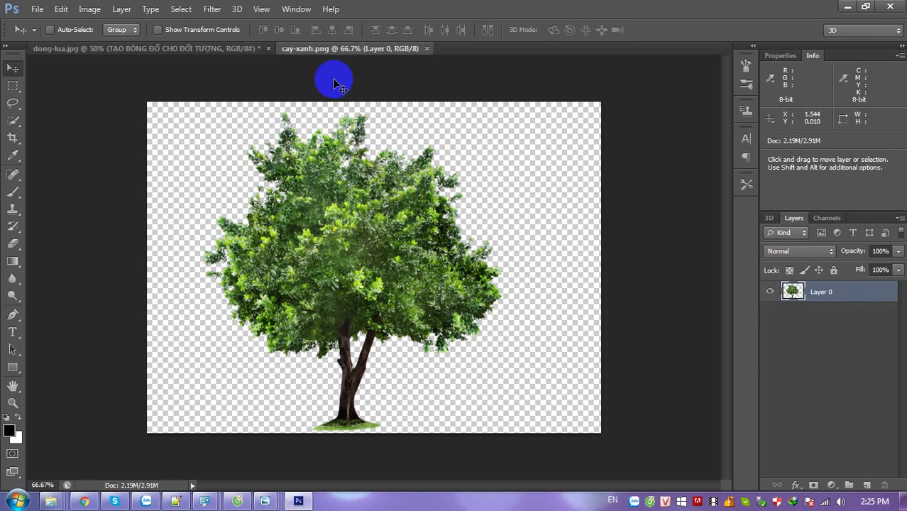
Step: On dong-lua.jpg, add a new layer above Background and draw a 30 pt text box
{"action": "left_click", "coordinate": [208, 50]}
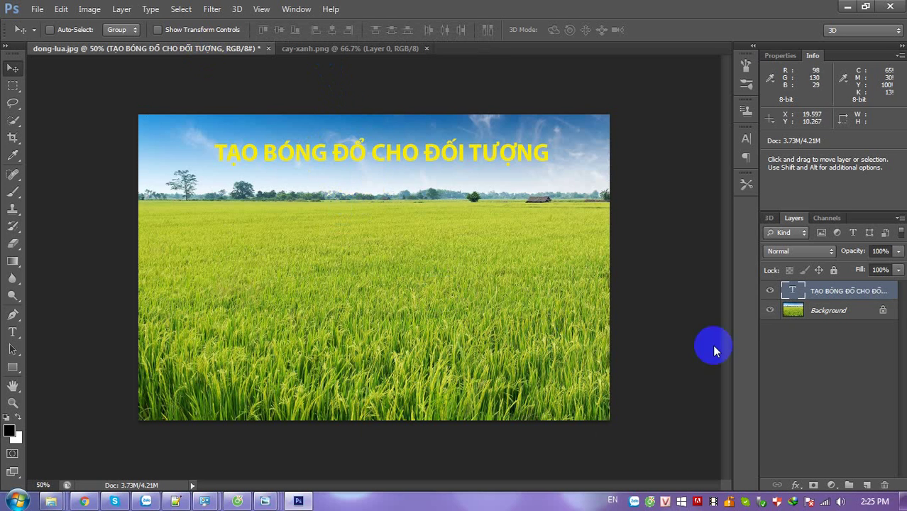
{"action": "left_click", "coordinate": [818, 319]}
{"action": "left_click", "coordinate": [866, 485]}
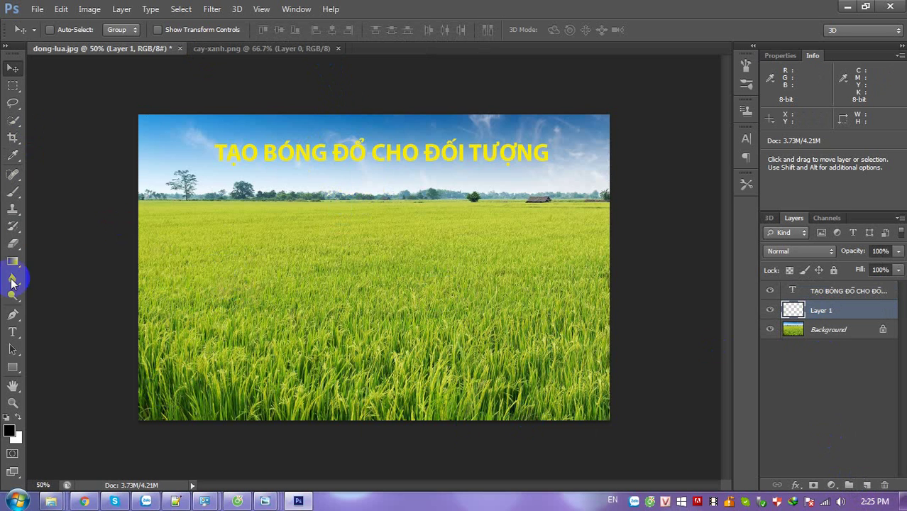
{"action": "left_click", "coordinate": [13, 331]}
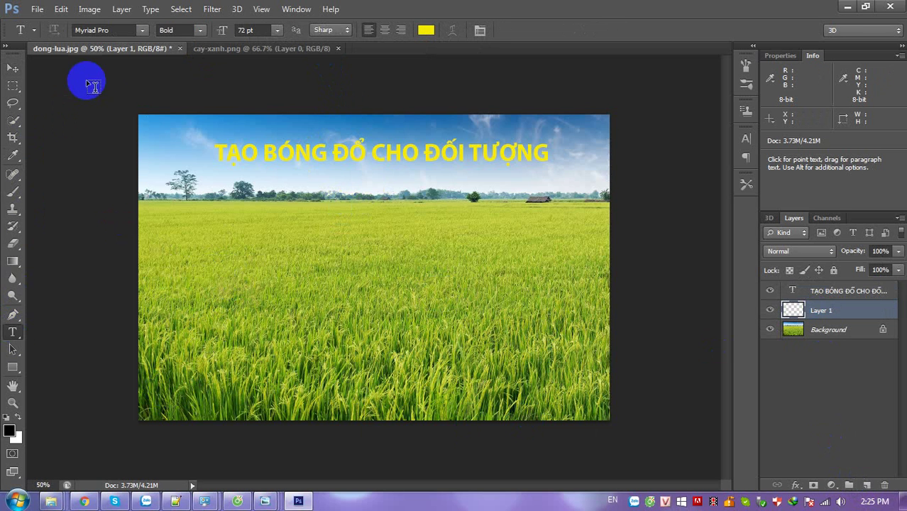
{"action": "left_click", "coordinate": [277, 30]}
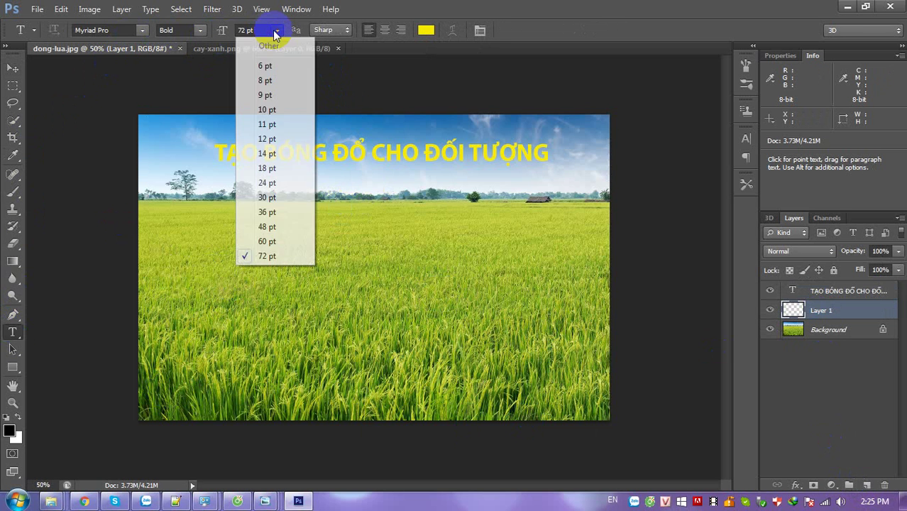
{"action": "left_click", "coordinate": [267, 197]}
{"action": "mouse_move", "coordinate": [195, 201]}
{"action": "left_mouse_down"}
{"action": "mouse_move", "coordinate": [545, 386]}
{"action": "mouse_move", "coordinate": [550, 400]}
{"action": "left_mouse_up"}
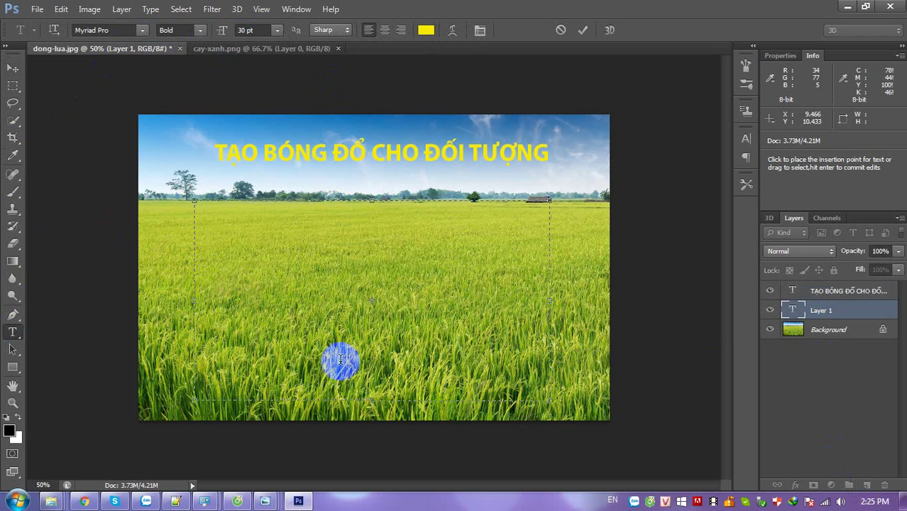
Step: Start the subtitle text and set its colour to bright red
{"action": "type", "text": "Ai"}
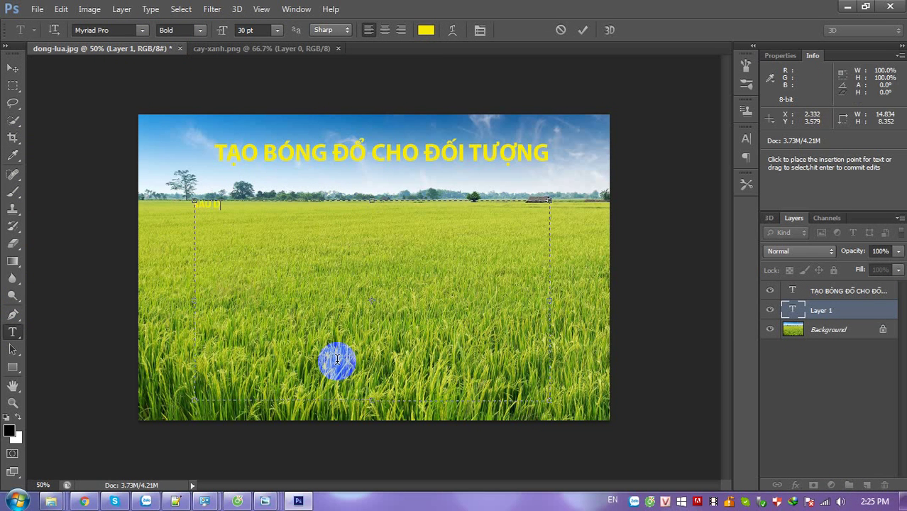
{"action": "type", "text": "Ã"}
{"action": "key", "text": "ctrl+a"}
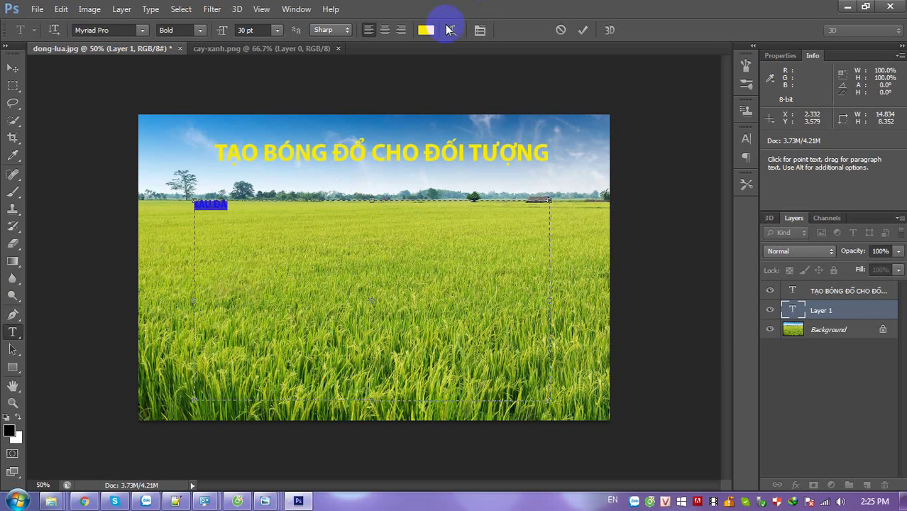
{"action": "left_click", "coordinate": [426, 30]}
{"action": "left_click", "coordinate": [277, 288]}
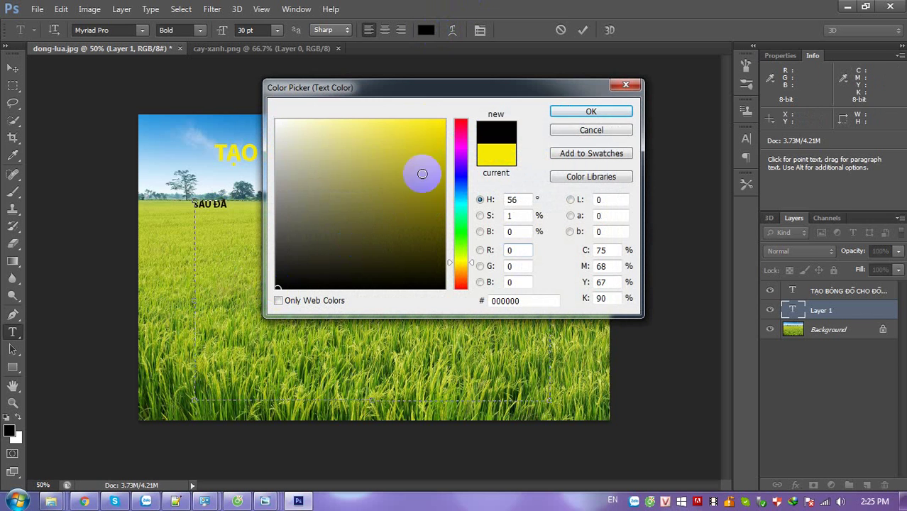
{"action": "left_click", "coordinate": [460, 122]}
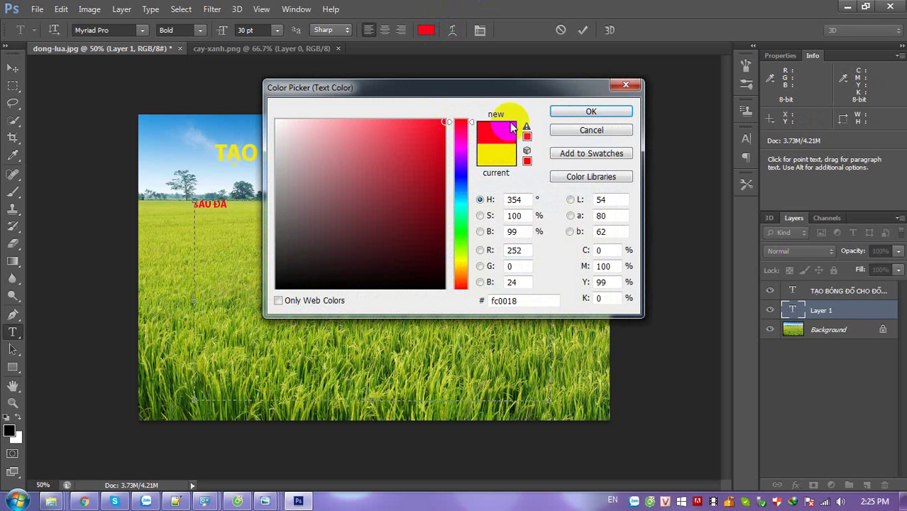
{"action": "left_click", "coordinate": [579, 112]}
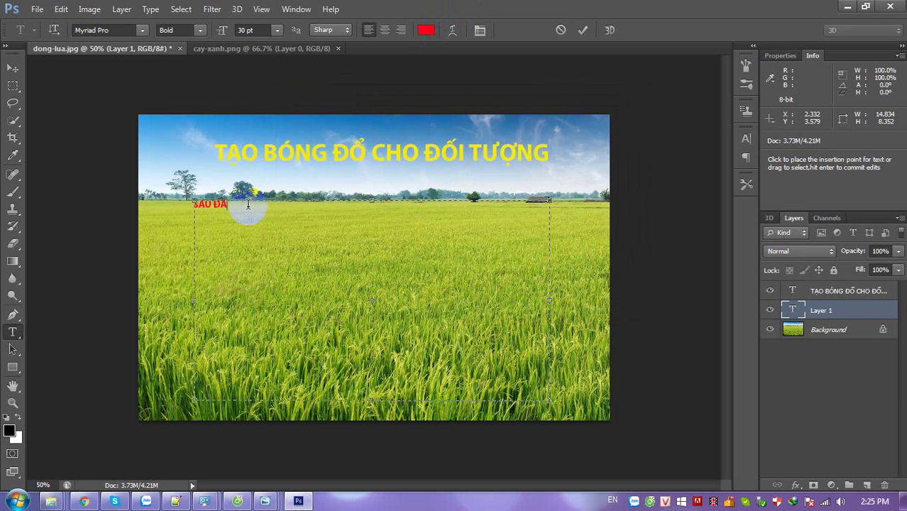
Step: Finish typing 'SAU ĐÂY MÌNH XIN HƯỚNG DẪN TẠO BÓNG ĐỔ', correcting typos
{"action": "type", "text": "Y MÌNH XI"}
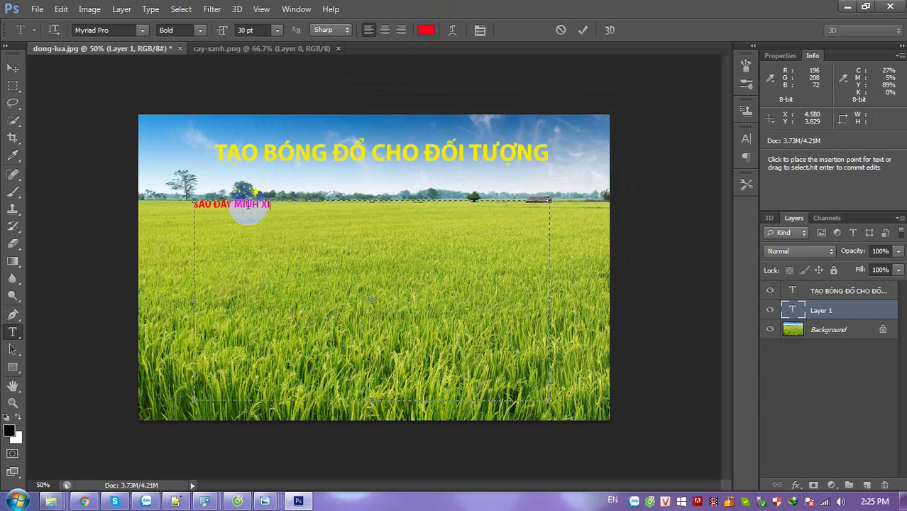
{"action": "type", "text": "N HƯỚNG"}
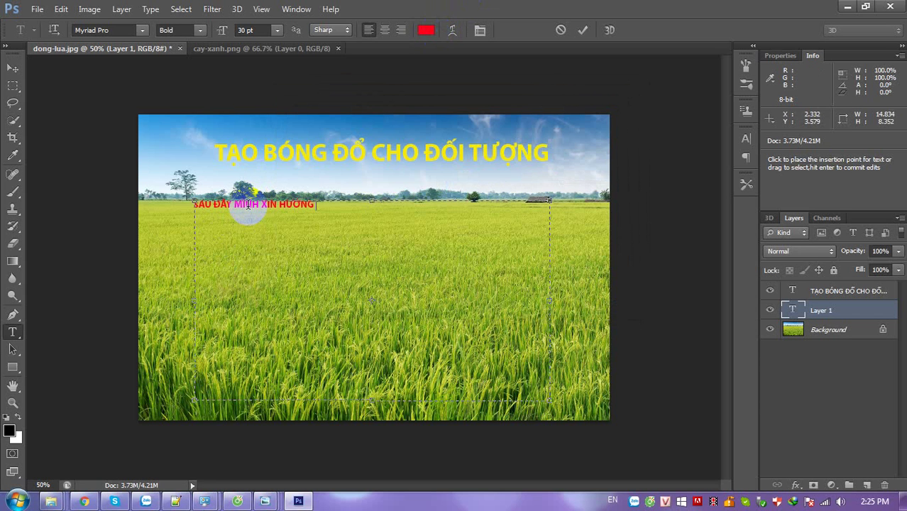
{"action": "type", "text": "AN"}
{"action": "key", "text": "shift+Left"}
{"action": "key", "text": "shift+Left"}
{"action": "key", "text": "shift+Left"}
{"action": "type", "text": "DF"}
{"action": "type", "text": " T"}
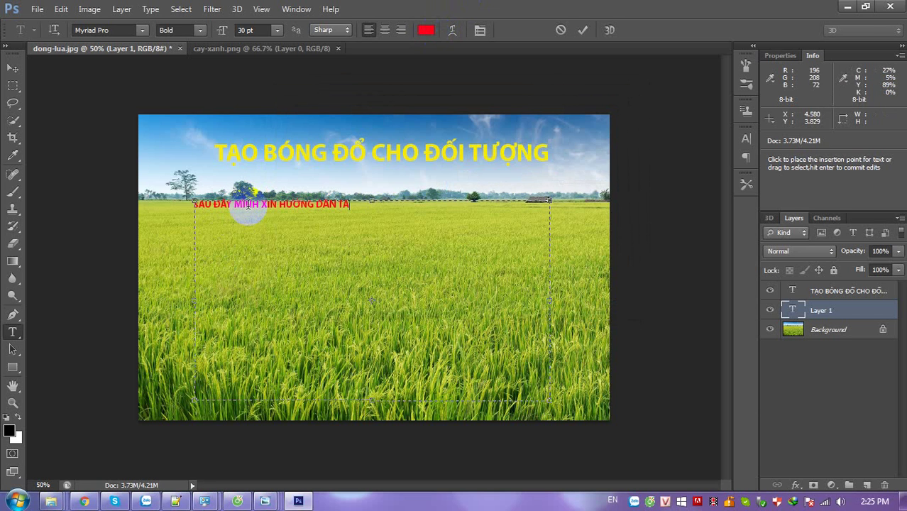
{"action": "type", "text": "ẠO"}
{"action": "key", "text": "BackSpace"}
{"action": "type", "text": "G"}
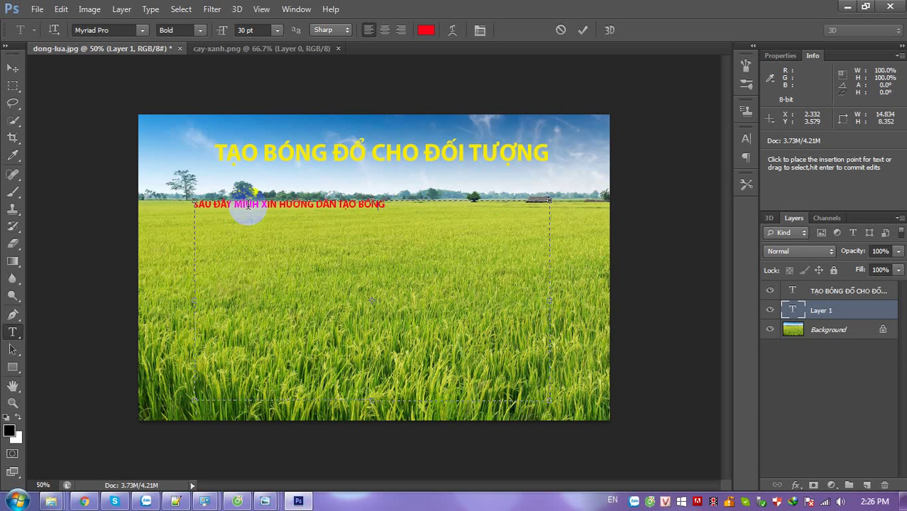
{"action": "key", "text": "shift+Left"}
{"action": "key", "text": "shift+Left"}
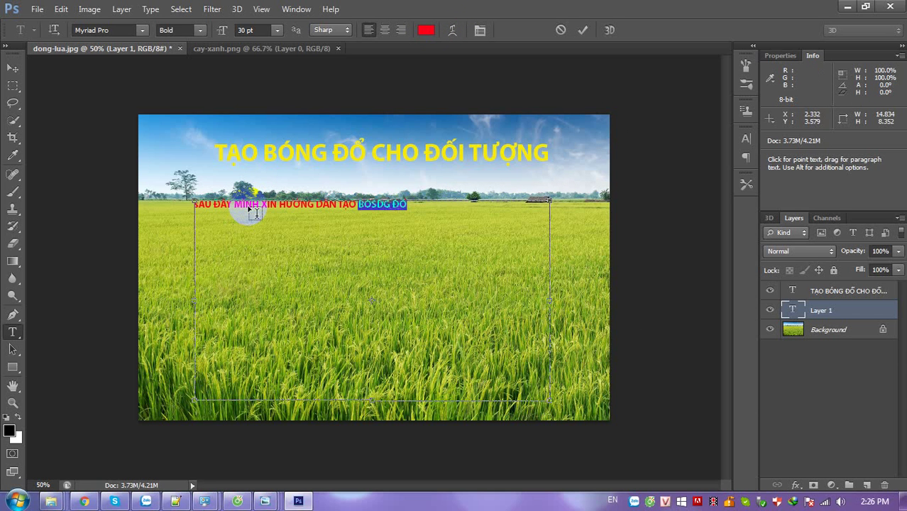
{"action": "type", "text": "NG ĐỔ"}
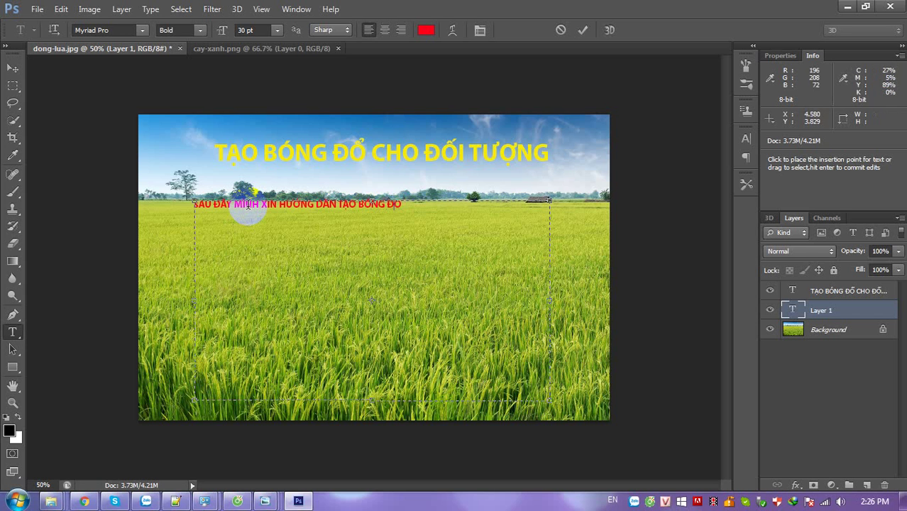
{"action": "type", "text": " CHO ĐỐI"}
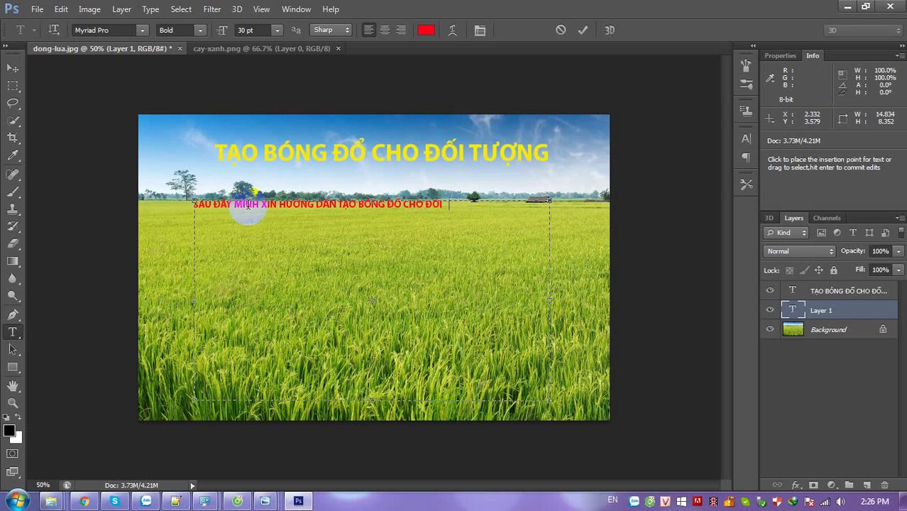
{"action": "type", "text": " TƯỢNG"}
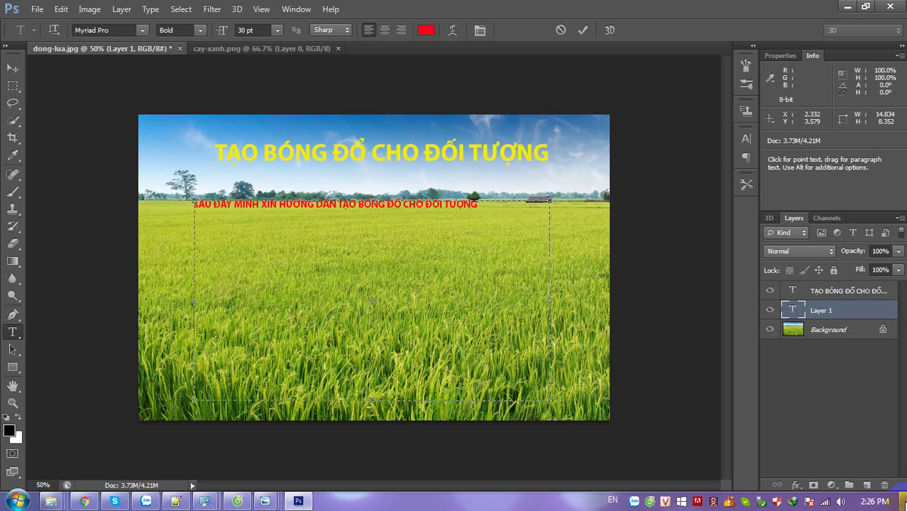
Step: Commit the text, nudge the red line lower, and hide both text layers
{"action": "left_click", "coordinate": [822, 310]}
{"action": "key", "text": "v"}
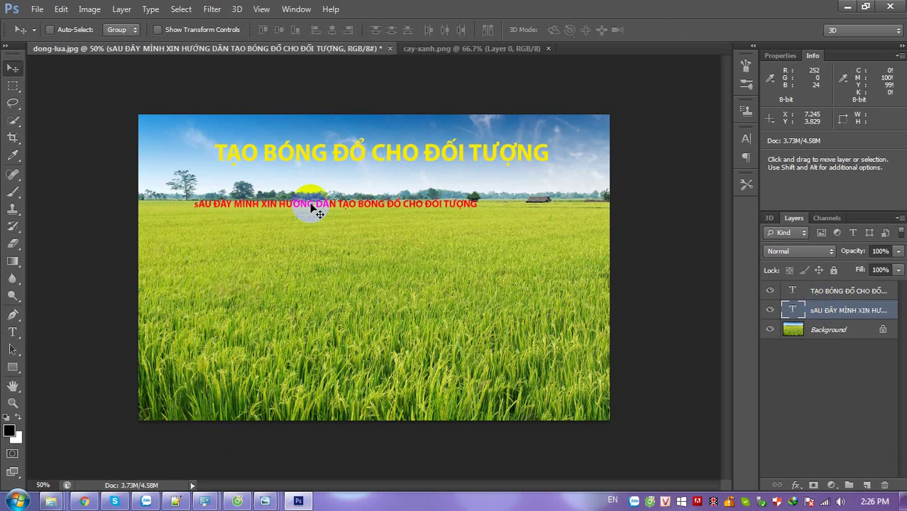
{"action": "left_click_drag", "start_coordinate": [314, 209], "coordinate": [313, 228]}
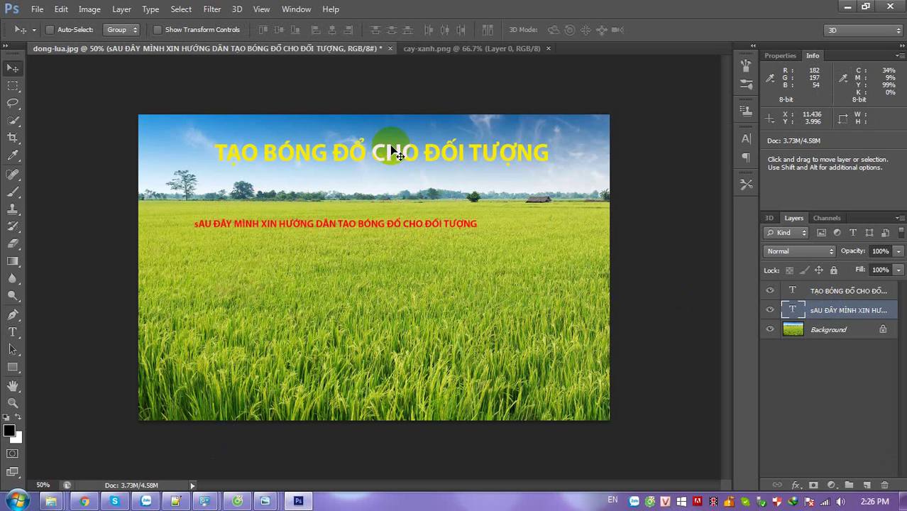
{"action": "left_click", "coordinate": [770, 309]}
{"action": "left_click", "coordinate": [769, 290]}
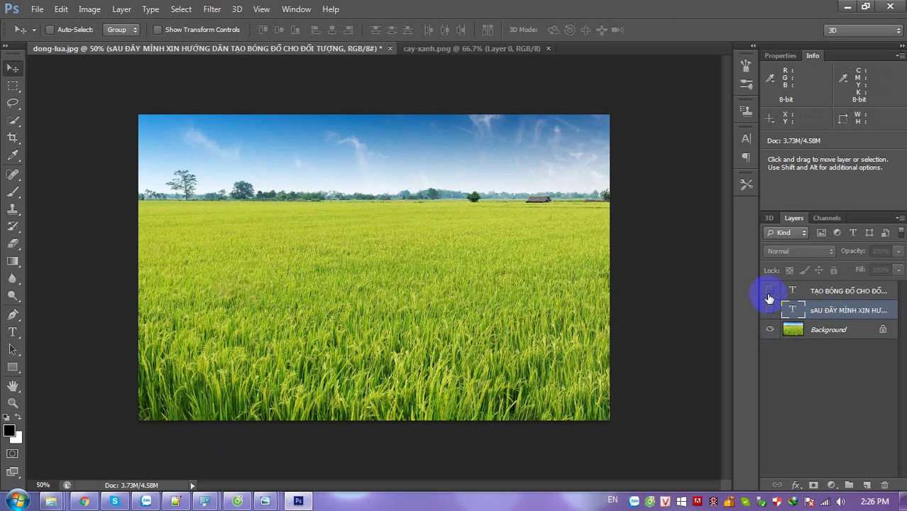
Step: Tile the rice-field and tree documents vertically and check the tree's image size
{"action": "left_click", "coordinate": [296, 9]}
{"action": "mouse_move", "coordinate": [313, 24]}
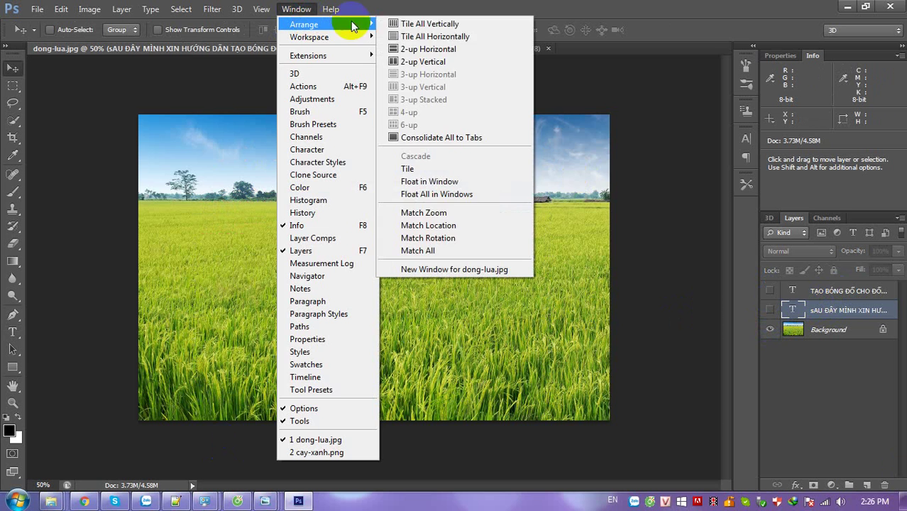
{"action": "left_click", "coordinate": [397, 27]}
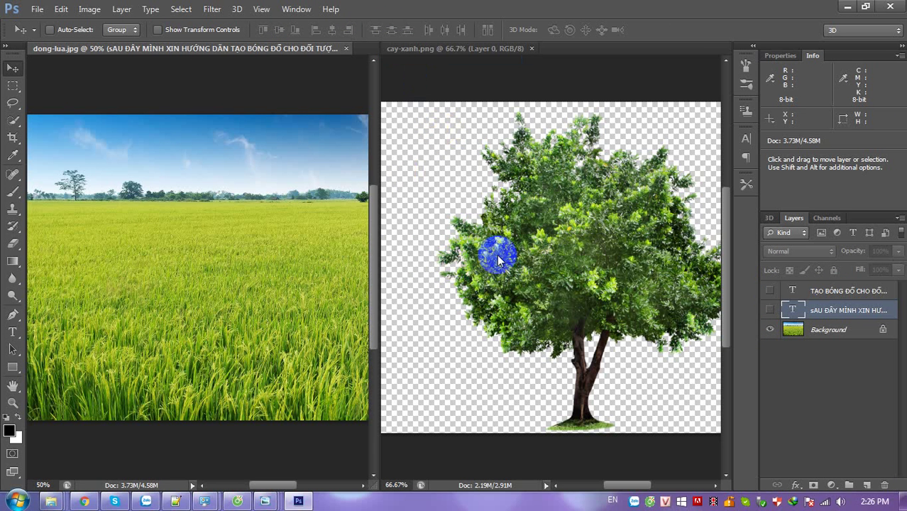
{"action": "left_click", "coordinate": [577, 252]}
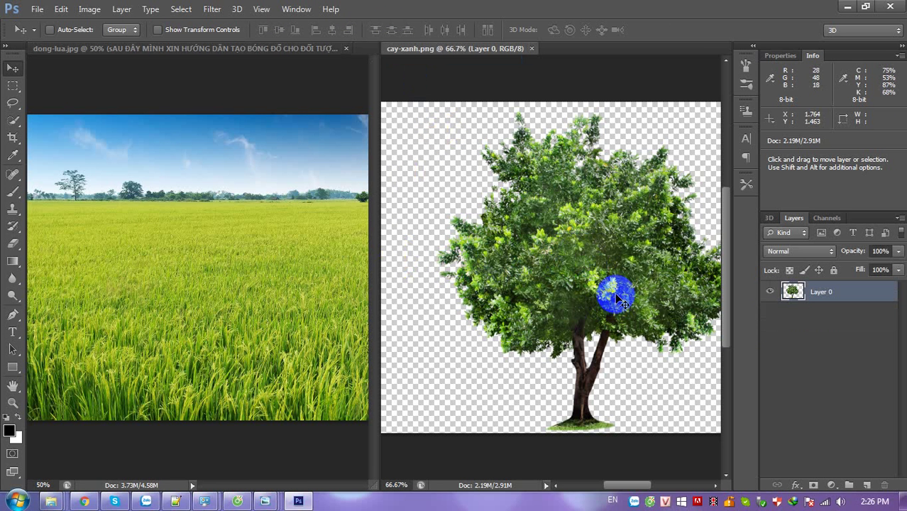
{"action": "key", "text": "ctrl+alt+i"}
Step: Compare the Image Size settings of the tree and rice-field documents
{"action": "key", "text": "Escape"}
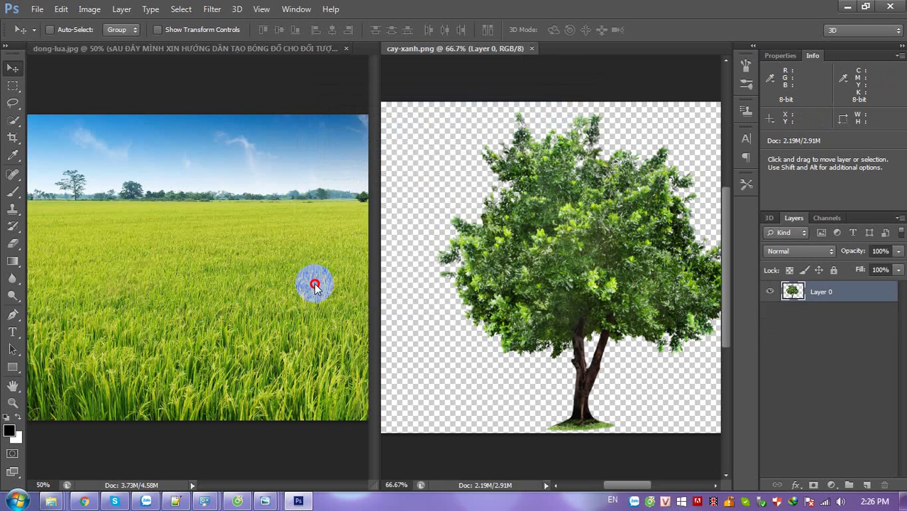
{"action": "left_click", "coordinate": [316, 286]}
{"action": "key", "text": "ctrl+alt+i"}
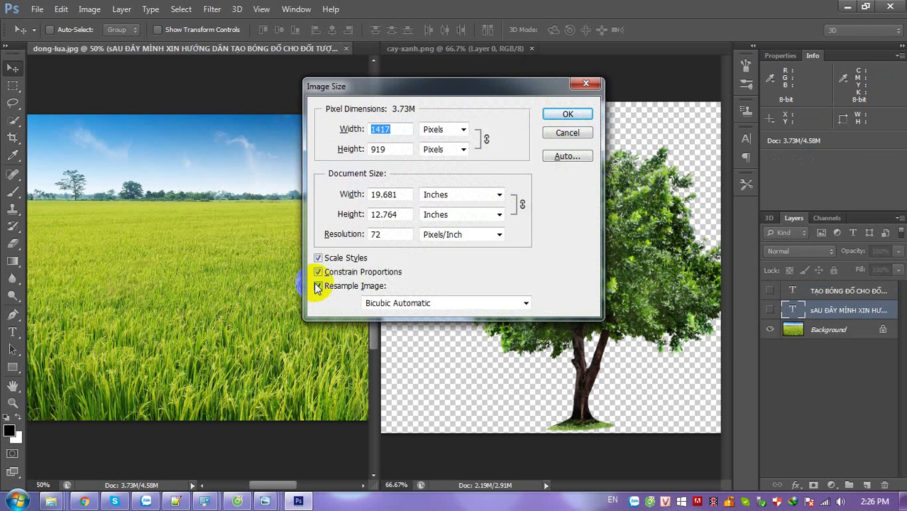
{"action": "key", "text": "Escape"}
{"action": "left_click", "coordinate": [595, 275]}
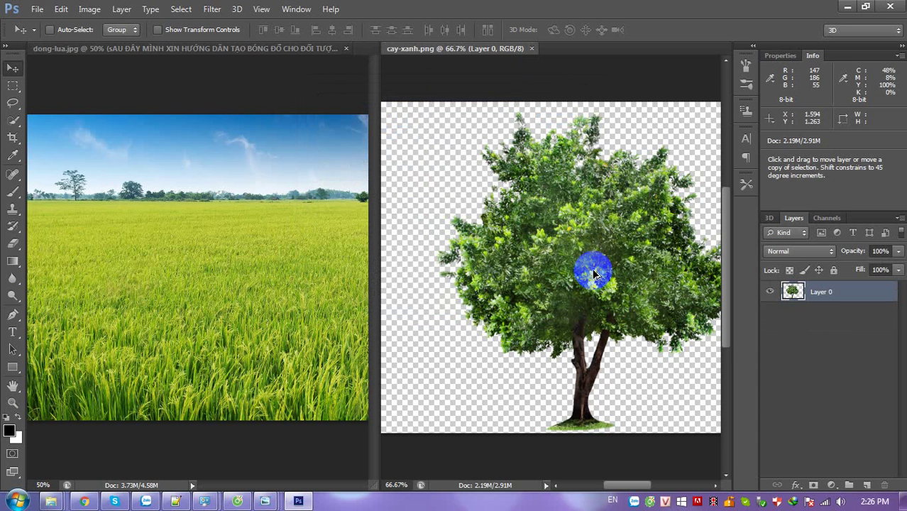
{"action": "key", "text": "ctrl+alt+i"}
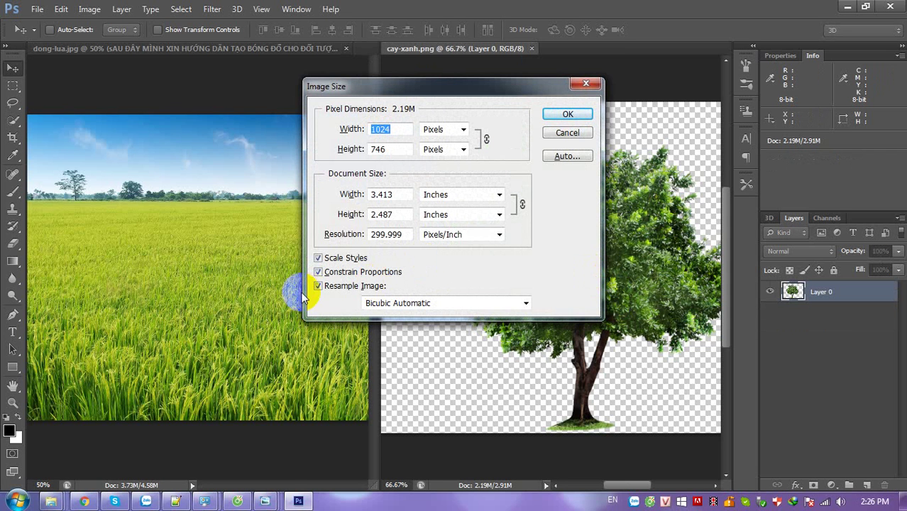
{"action": "key", "text": "Escape"}
{"action": "left_click", "coordinate": [236, 307]}
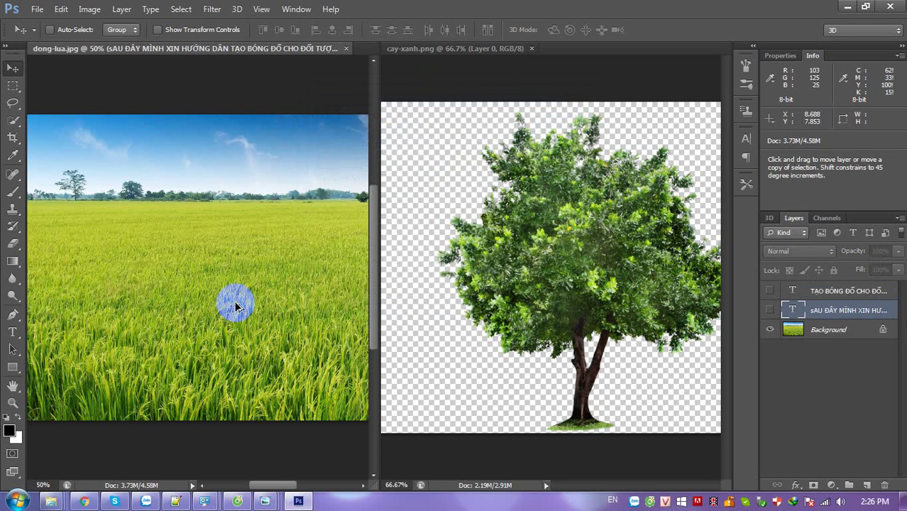
{"action": "key", "text": "ctrl+alt+i"}
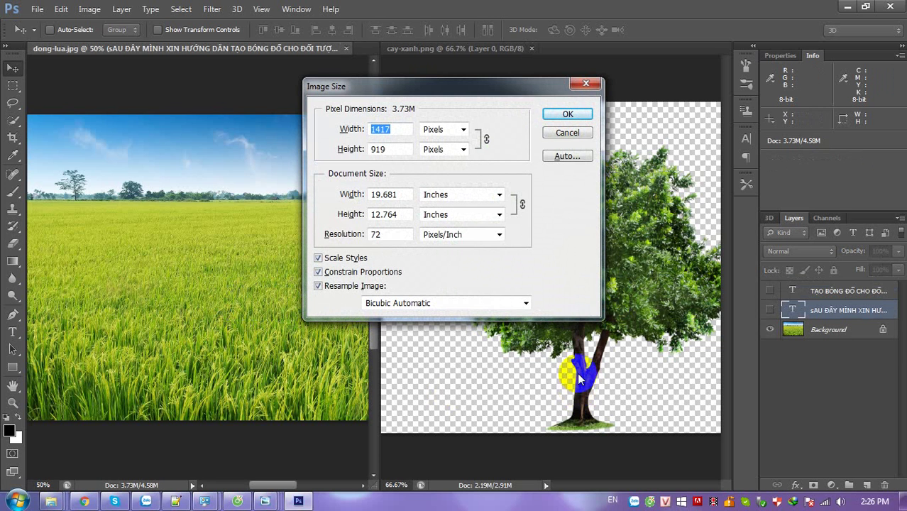
{"action": "left_click", "coordinate": [532, 362]}
Step: Resize the tree image to 72 ppi at 1235 × 900 pixels
{"action": "left_click", "coordinate": [589, 333]}
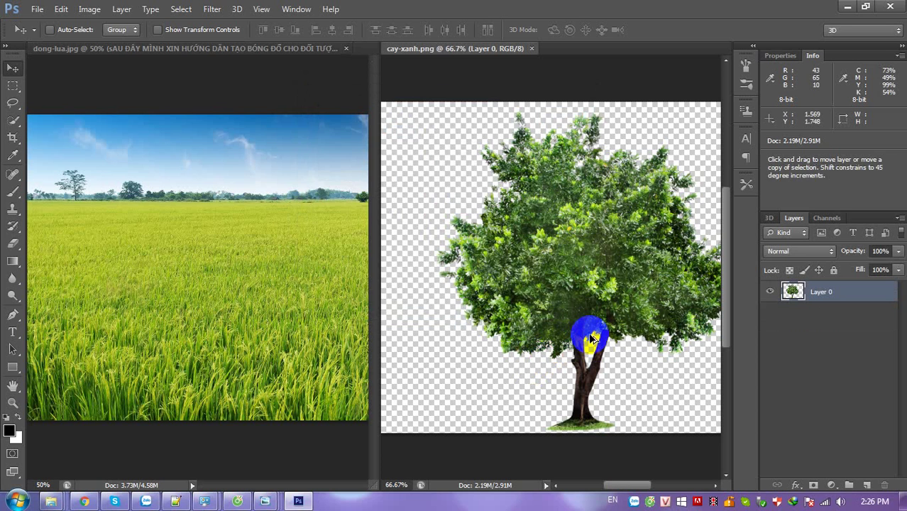
{"action": "key", "text": "ctrl+alt+i"}
{"action": "double_click", "coordinate": [387, 234]}
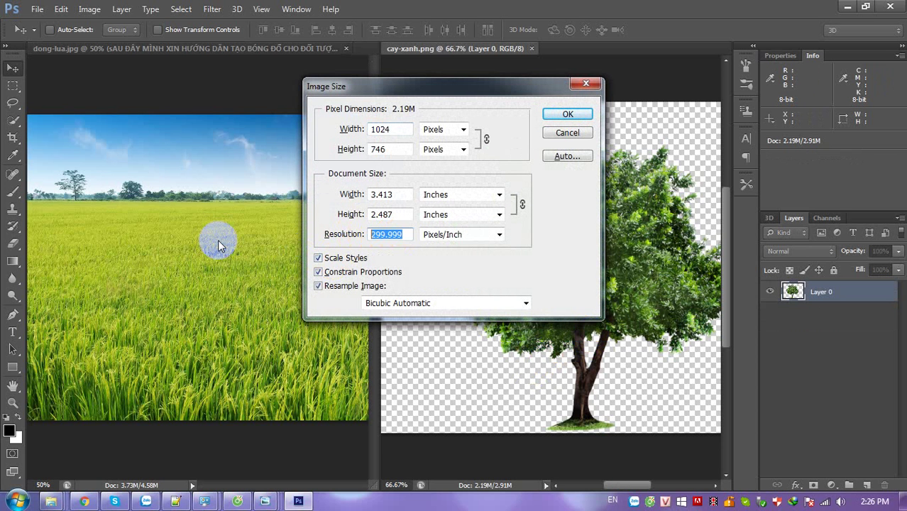
{"action": "type", "text": "72"}
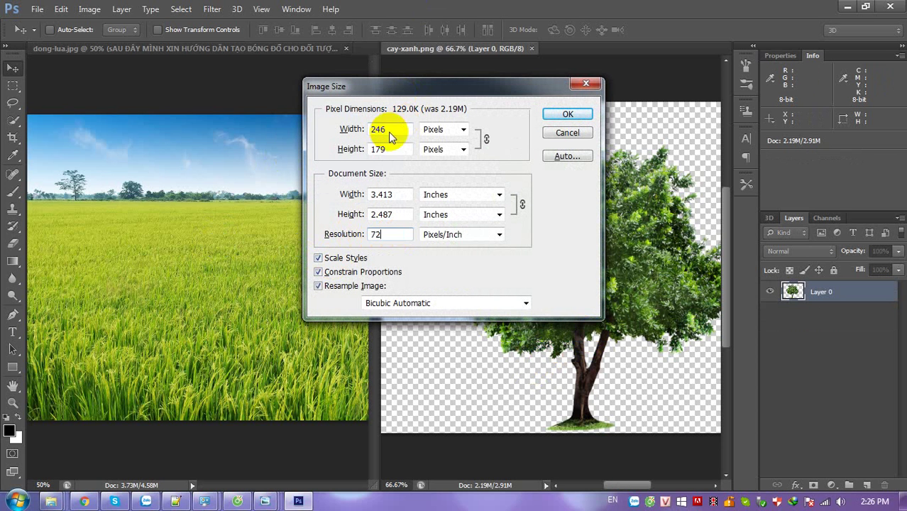
{"action": "left_click", "coordinate": [338, 147]}
{"action": "left_click", "coordinate": [389, 153]}
{"action": "type", "text": "900"}
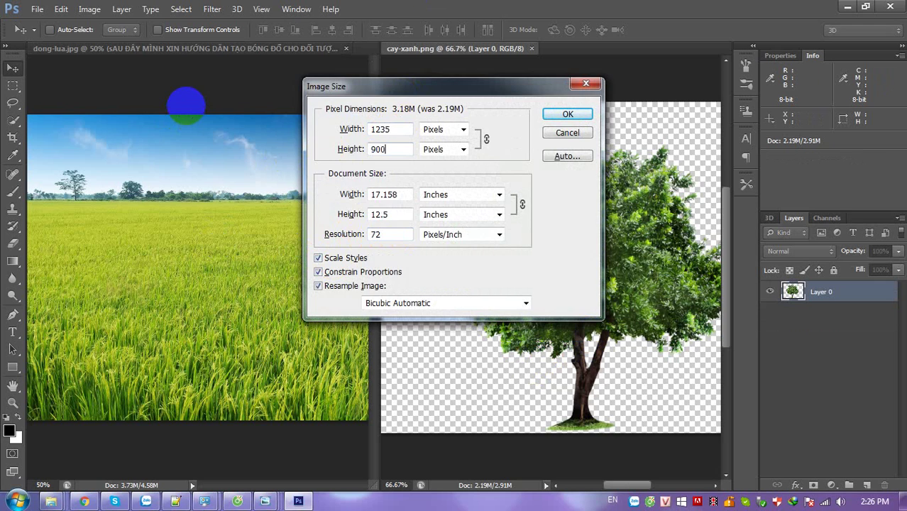
{"action": "key", "text": "Return"}
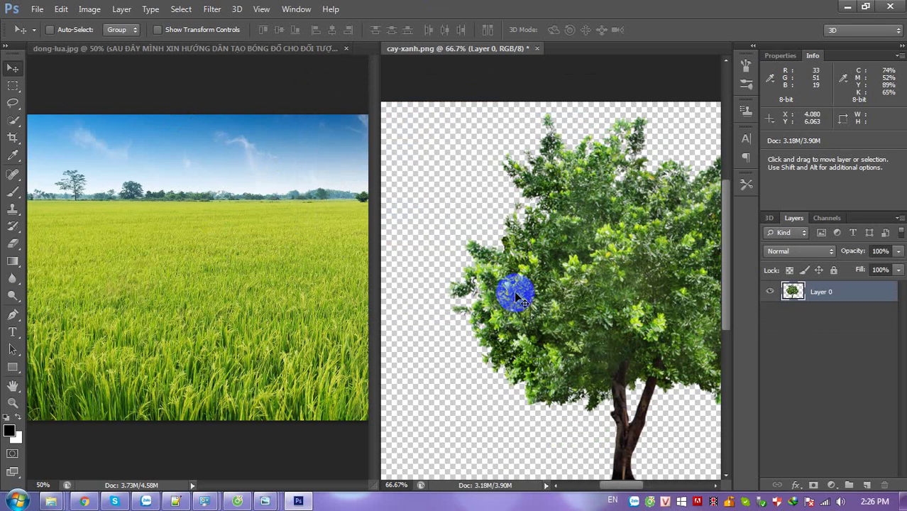
Step: Drag the tree into the rice-field picture as Layer 1 and hide the panels
{"action": "left_click_drag", "start_coordinate": [516, 297], "coordinate": [222, 269]}
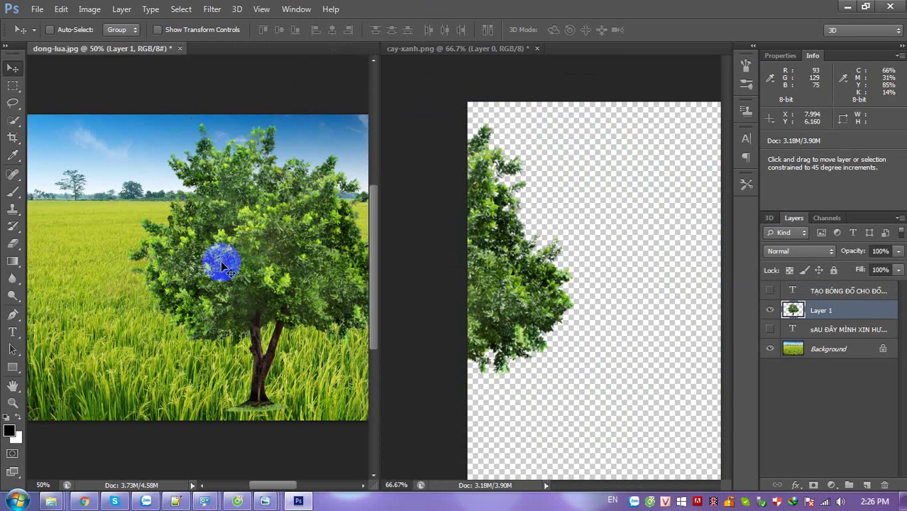
{"action": "key", "text": "Tab"}
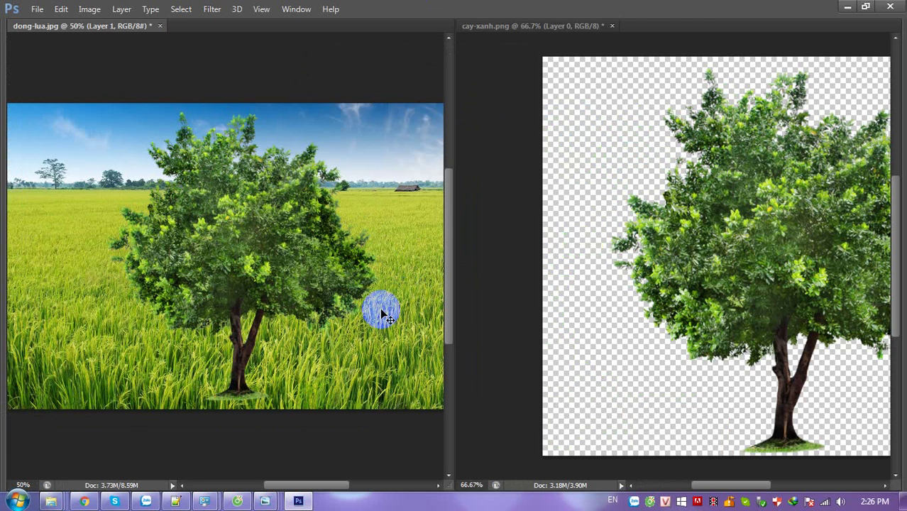
{"action": "left_click", "coordinate": [719, 195]}
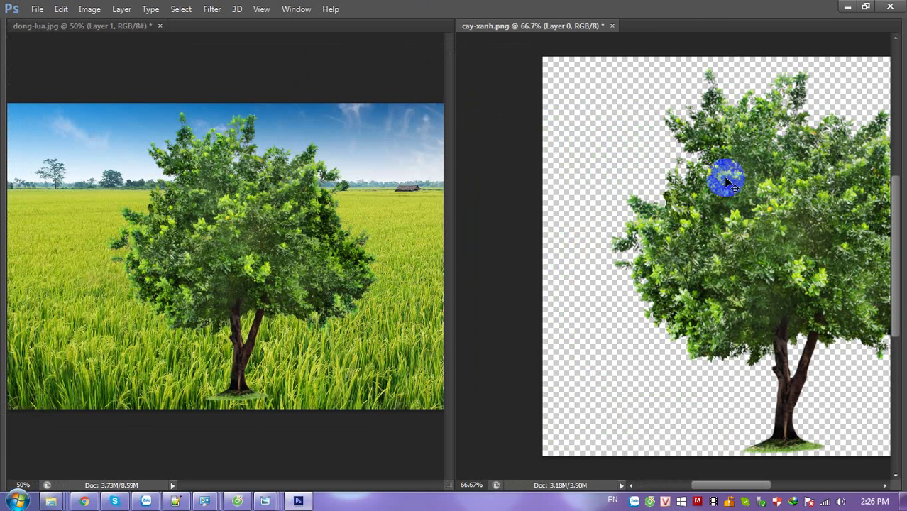
Step: Close cay-xanh.png without saving and move the pasted tree up and right
{"action": "left_click", "coordinate": [612, 26]}
{"action": "left_click", "coordinate": [451, 200]}
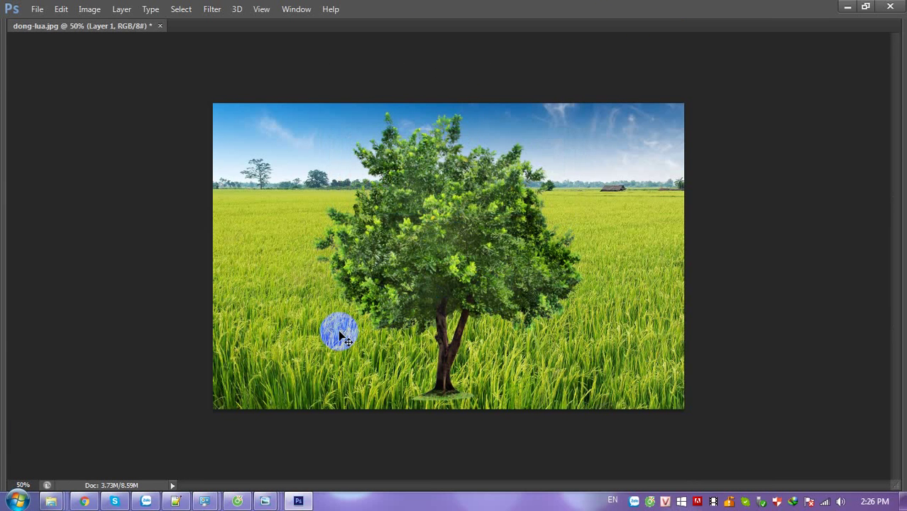
{"action": "key", "text": "ctrl+minus"}
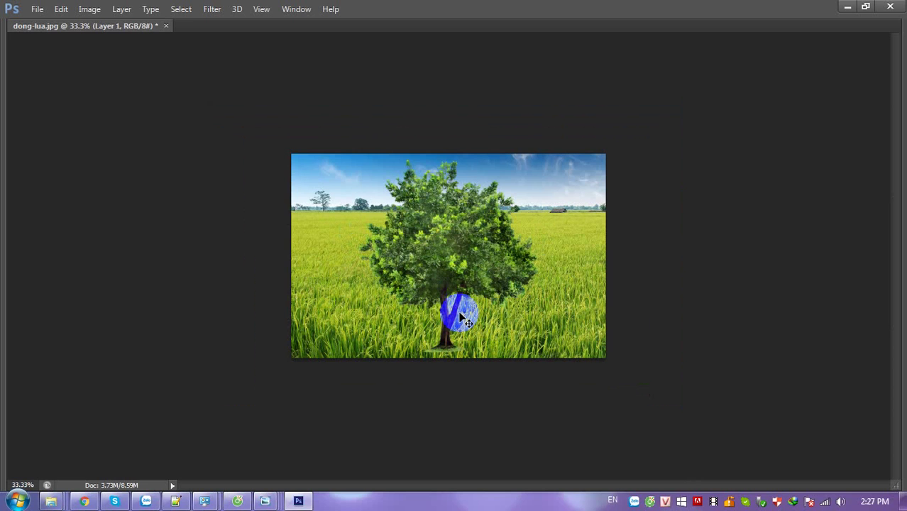
{"action": "left_click_drag", "start_coordinate": [460, 317], "coordinate": [474, 287]}
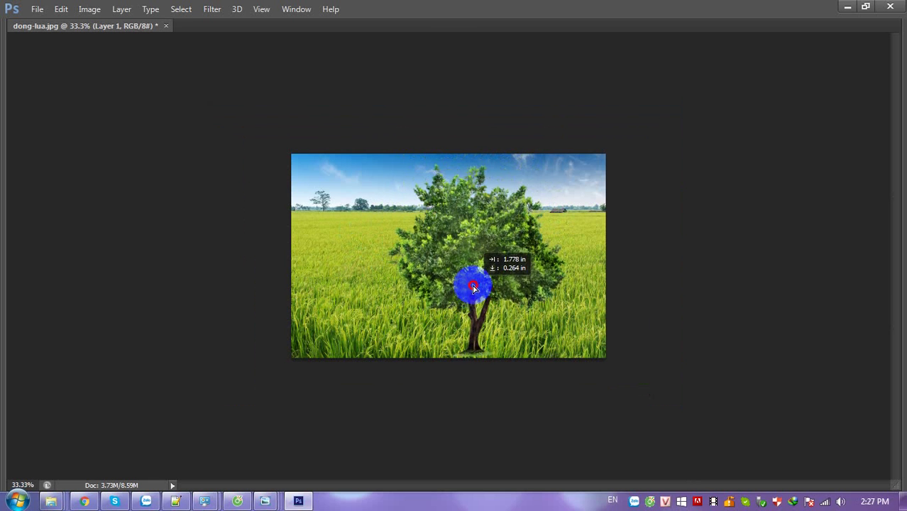
{"action": "left_click_drag", "start_coordinate": [474, 288], "coordinate": [473, 254]}
Step: Scale the tree down with Free Transform and plant it left of centre in the field
{"action": "key", "text": "ctrl+t"}
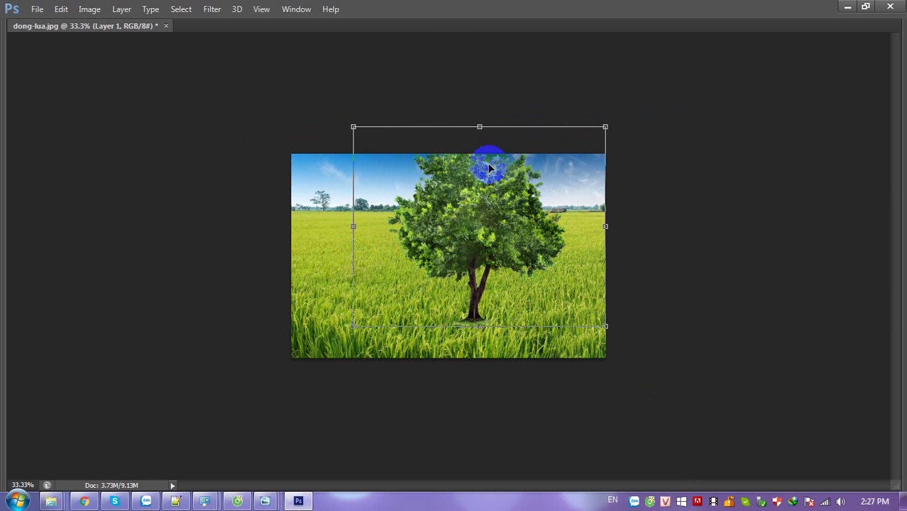
{"action": "left_click_drag", "start_coordinate": [353, 127], "coordinate": [396, 173]}
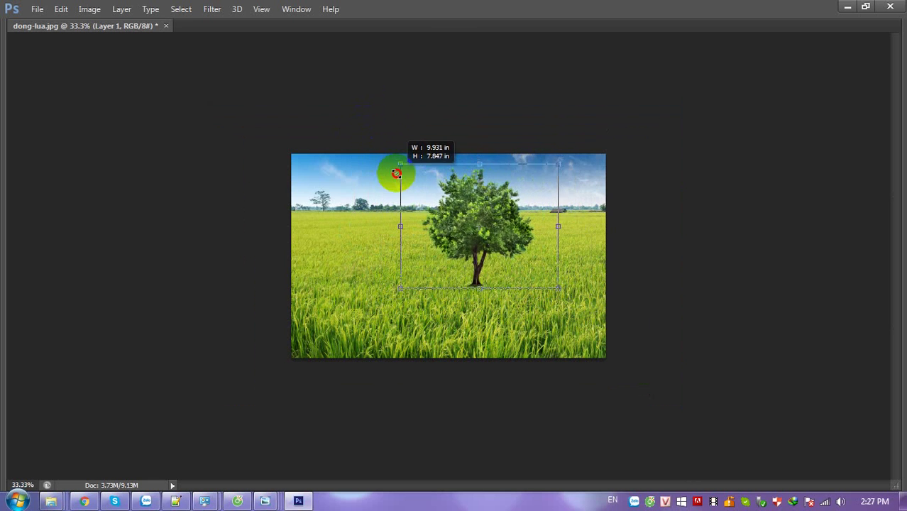
{"action": "key", "text": "Return"}
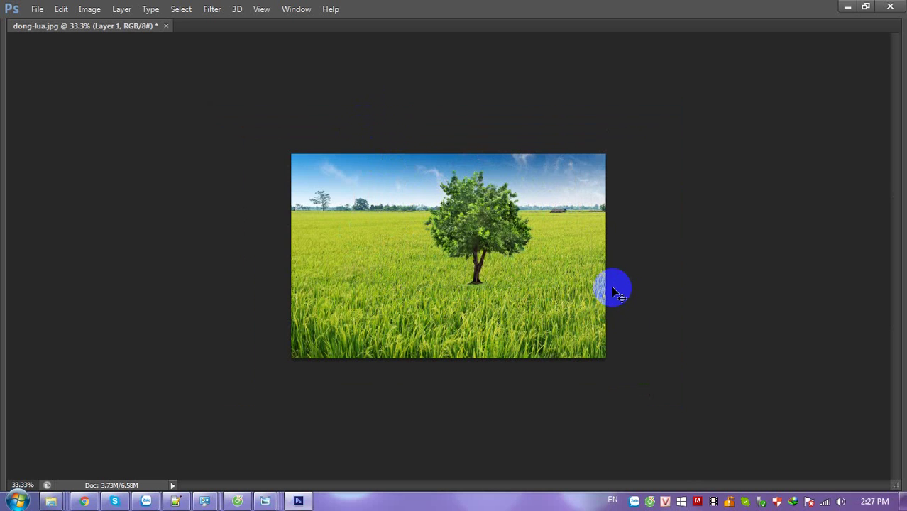
{"action": "key", "text": "ctrl+plus"}
{"action": "key", "text": "ctrl+plus"}
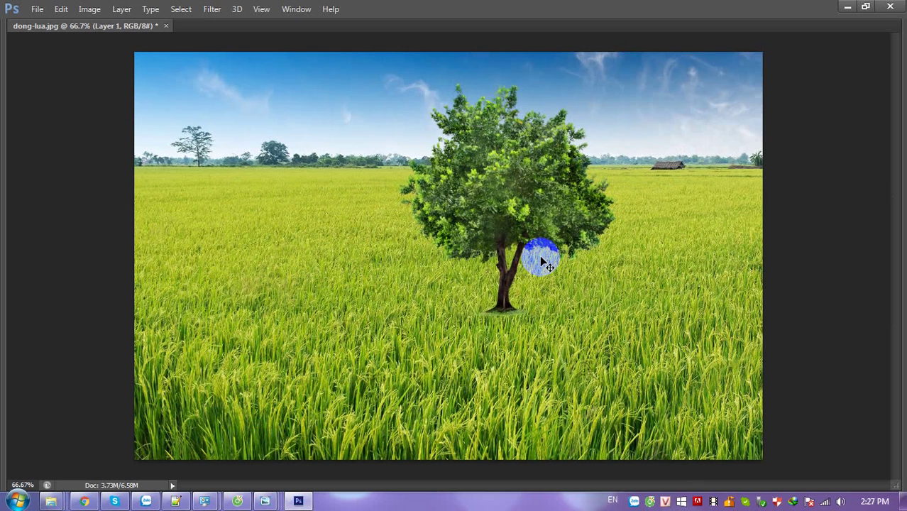
{"action": "mouse_move", "coordinate": [534, 287]}
{"action": "left_mouse_down"}
{"action": "mouse_move", "coordinate": [310, 186]}
{"action": "mouse_move", "coordinate": [461, 182]}
{"action": "left_mouse_up"}
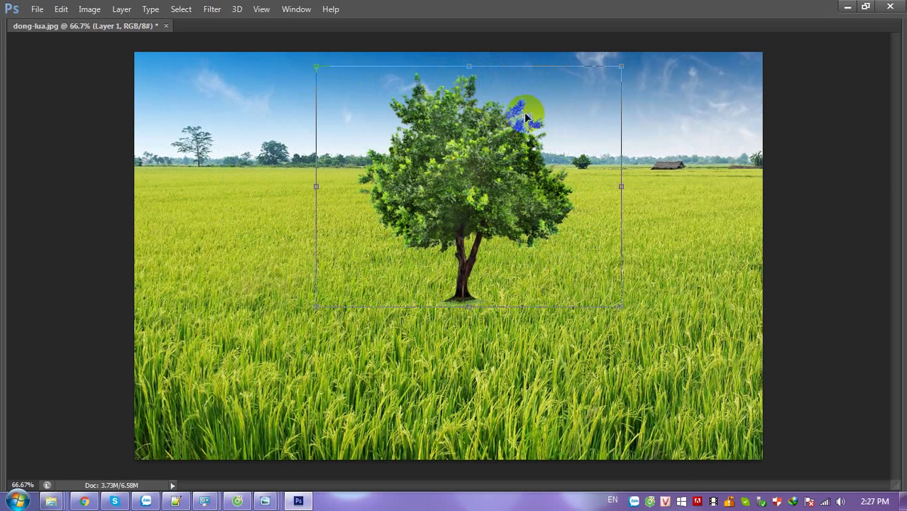
{"action": "left_click_drag", "start_coordinate": [619, 68], "coordinate": [602, 88]}
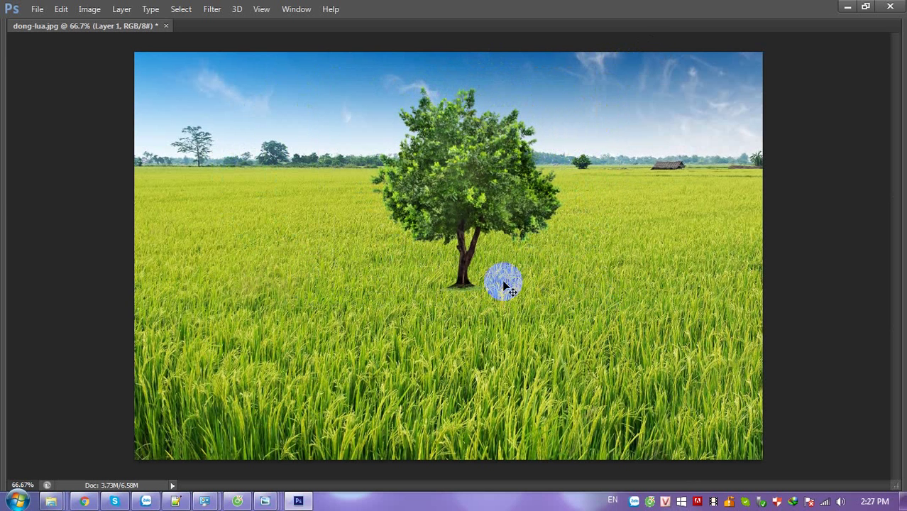
{"action": "mouse_move", "coordinate": [502, 284]}
{"action": "left_mouse_down"}
{"action": "mouse_move", "coordinate": [515, 225]}
{"action": "mouse_move", "coordinate": [394, 254]}
{"action": "mouse_move", "coordinate": [416, 238]}
{"action": "mouse_move", "coordinate": [399, 229]}
{"action": "mouse_move", "coordinate": [369, 257]}
{"action": "left_mouse_up"}
Step: Restore the panels and stack the tree's Layer 1 beneath the hidden subtitle layer
{"action": "key", "text": "f"}
{"action": "key", "text": "f"}
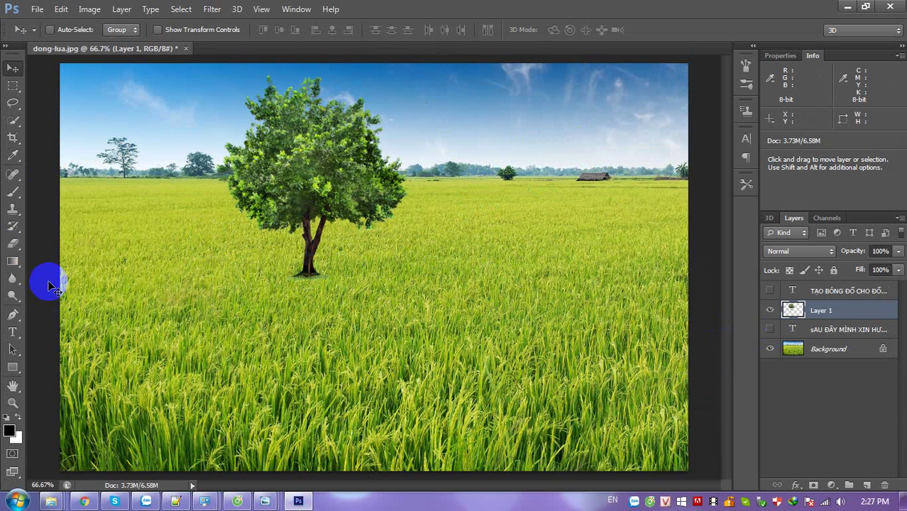
{"action": "key", "text": "s"}
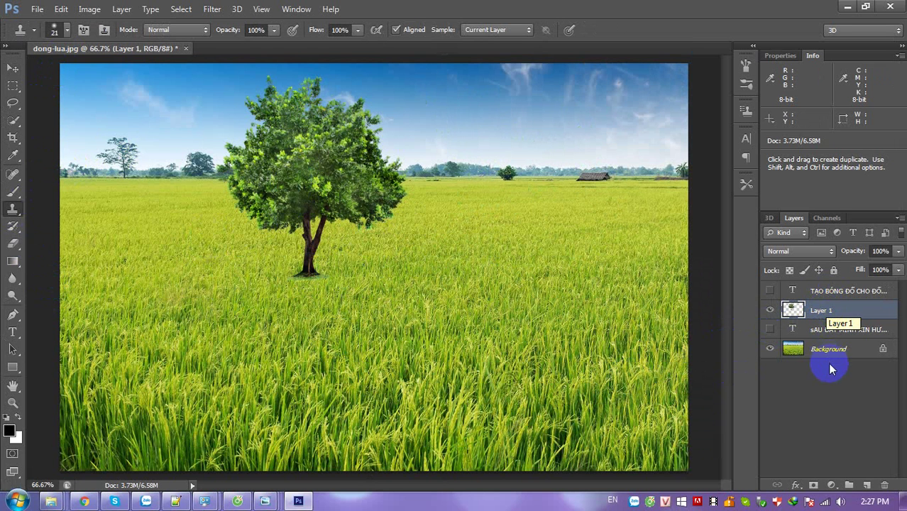
{"action": "mouse_move", "coordinate": [815, 317]}
{"action": "left_mouse_down"}
{"action": "mouse_move", "coordinate": [815, 349]}
{"action": "mouse_move", "coordinate": [820, 302]}
{"action": "left_mouse_up"}
{"action": "left_click", "coordinate": [820, 335]}
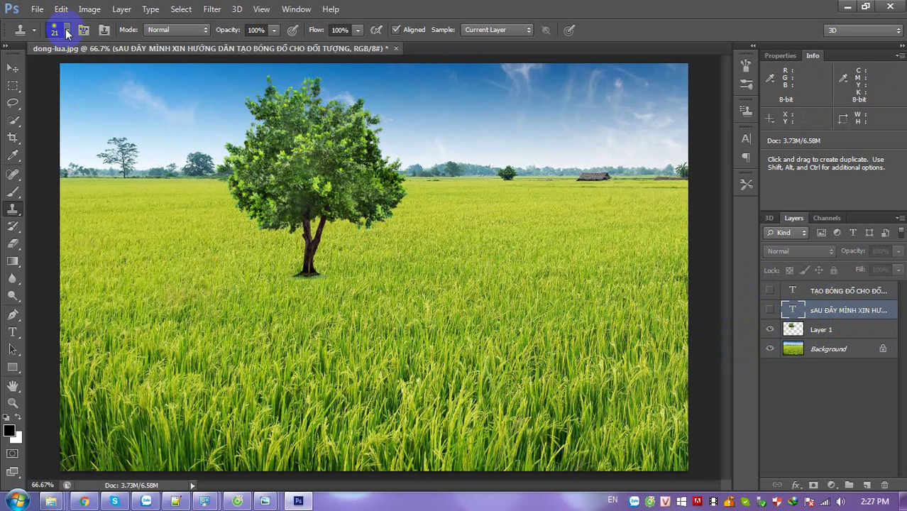
Step: Show the red instruction text, move it below the tree, and select its whole line
{"action": "left_click", "coordinate": [770, 311]}
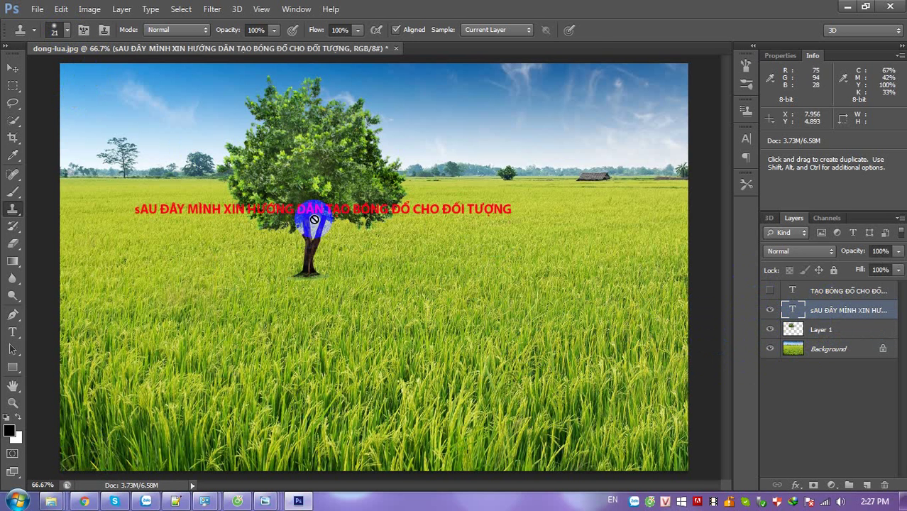
{"action": "key", "text": "v"}
{"action": "left_click_drag", "start_coordinate": [313, 213], "coordinate": [321, 303]}
{"action": "key", "text": "t"}
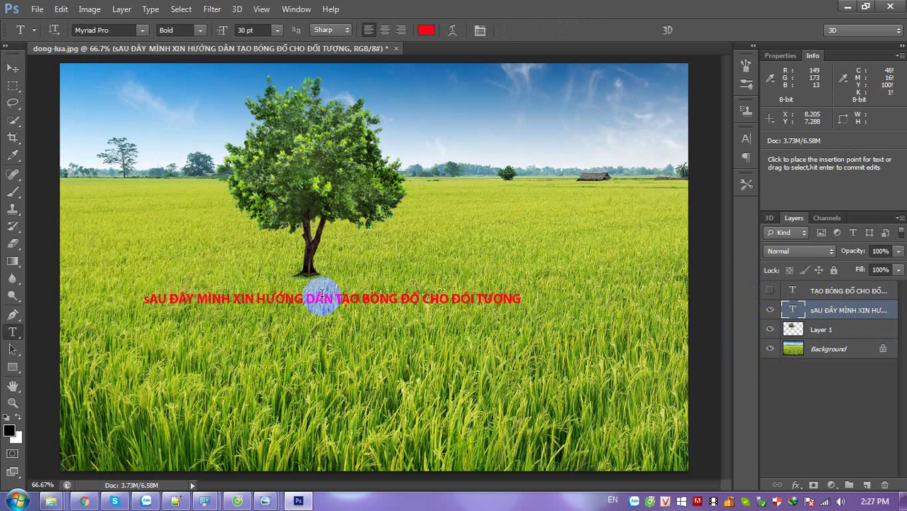
{"action": "triple_click", "coordinate": [341, 312]}
Step: Replace it with 'nhấn phím Shirt + S' and colour the text magenta
{"action": "type", "text": "n"}
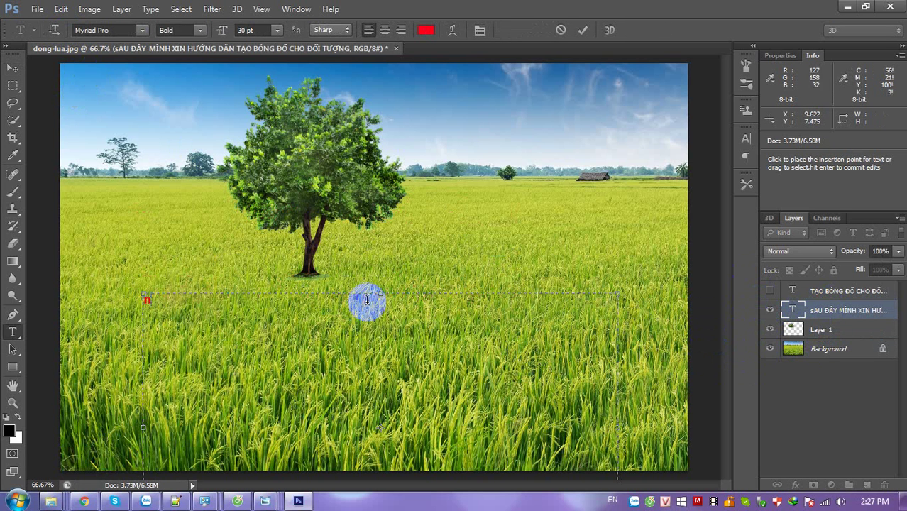
{"action": "type", "text": "hân"}
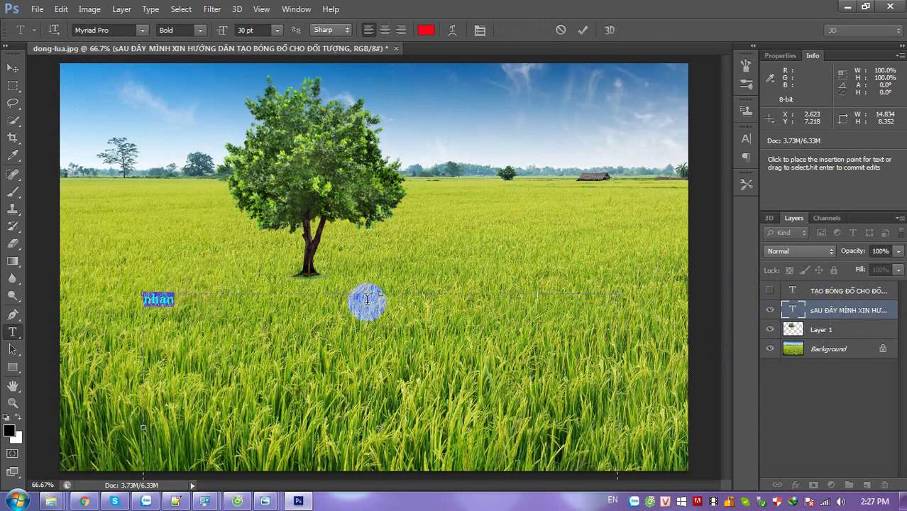
{"action": "type", "text": "nHÂN"}
{"action": "type", "text": "nhân"}
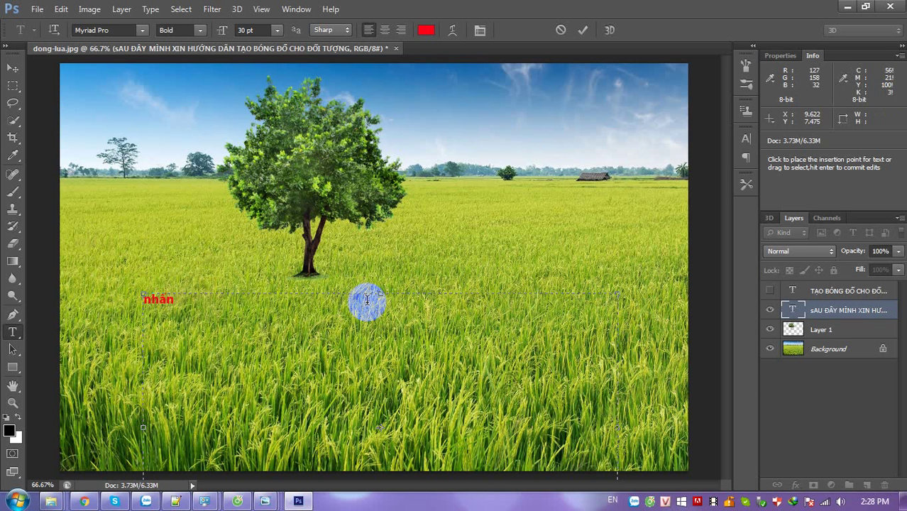
{"action": "type", "text": " phím"}
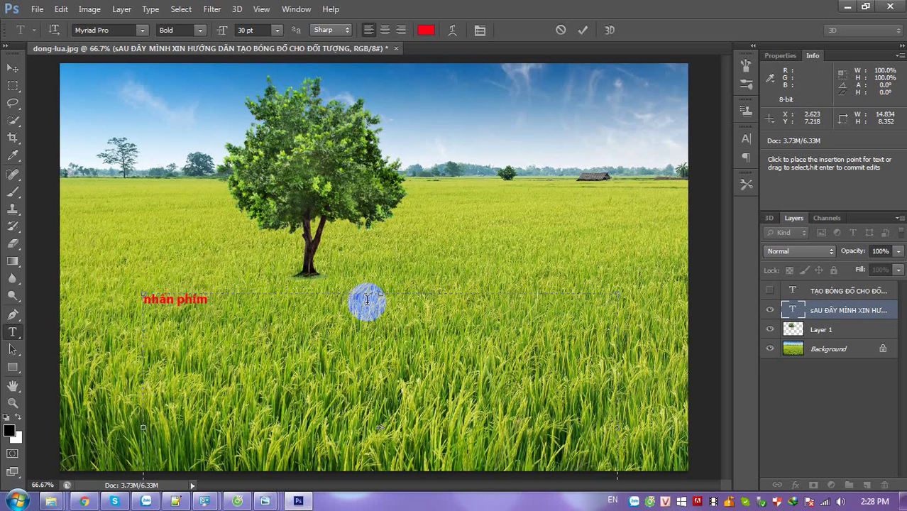
{"action": "type", "text": " Shirt"}
{"action": "type", "text": " + S"}
{"action": "key", "text": "ctrl+a"}
{"action": "left_click", "coordinate": [426, 30]}
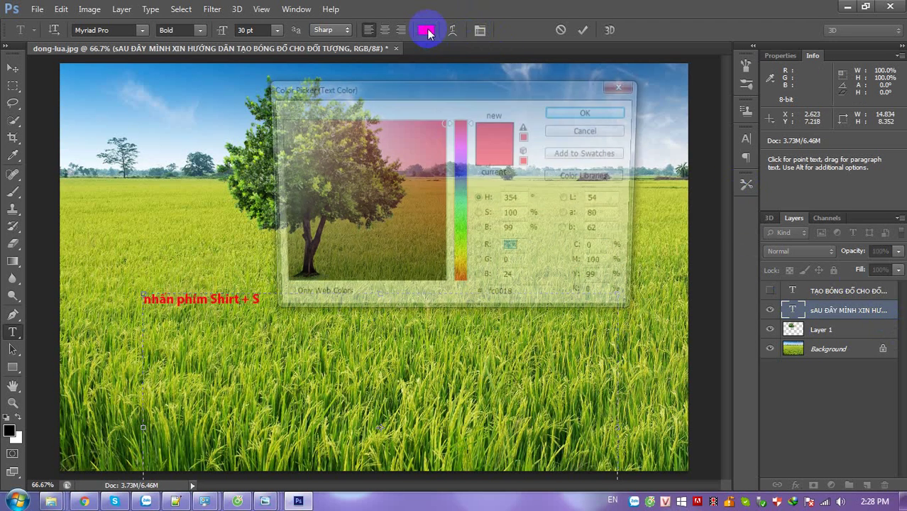
{"action": "left_click", "coordinate": [459, 143]}
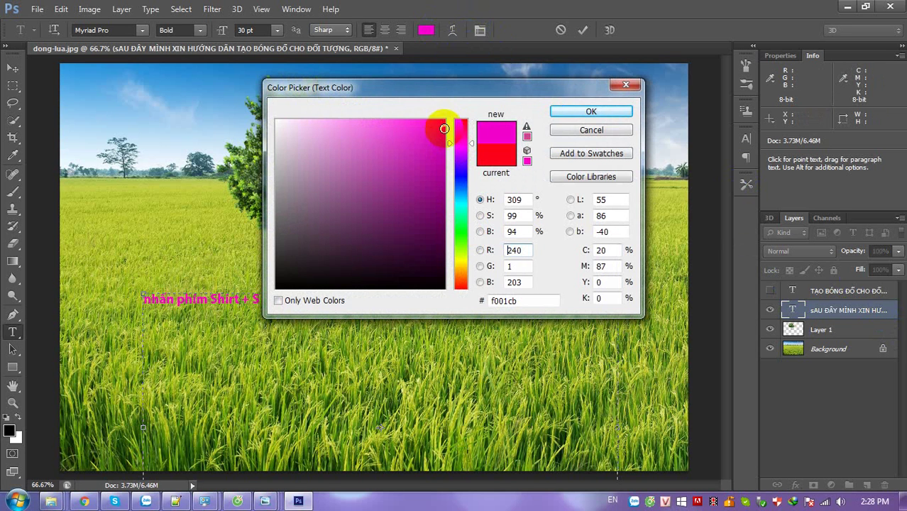
{"action": "left_click", "coordinate": [573, 114]}
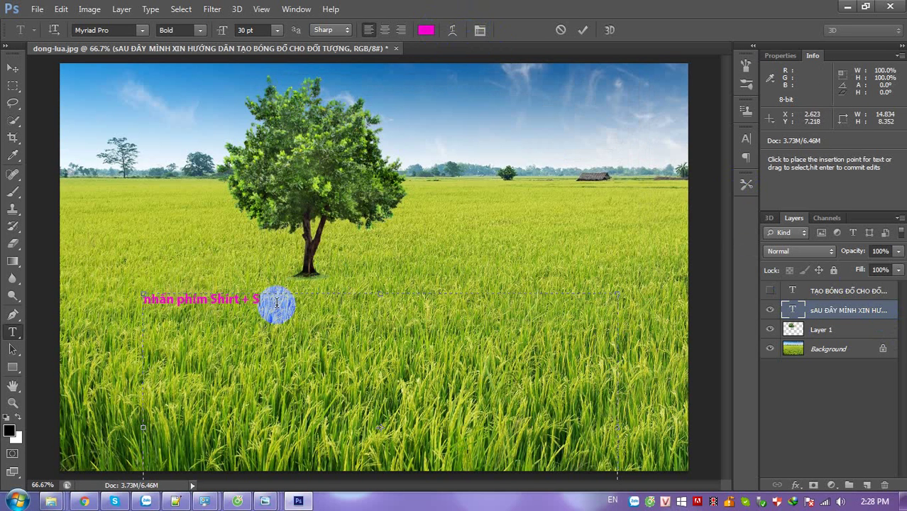
Step: Append 'để chọn đối tượng', commit the text, and hide its layer
{"action": "type", "text": "dể"}
{"action": "type", "text": " c"}
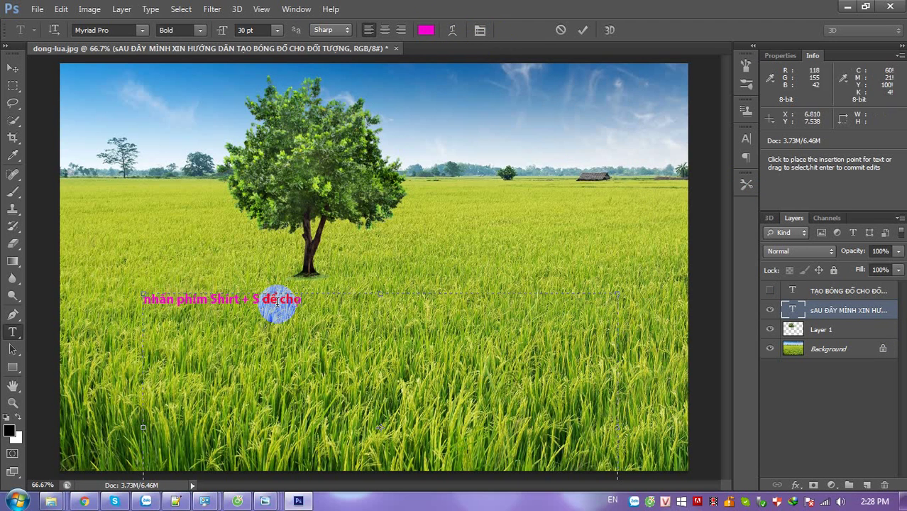
{"action": "type", "text": "họn đo"}
{"action": "type", "text": " tươ"}
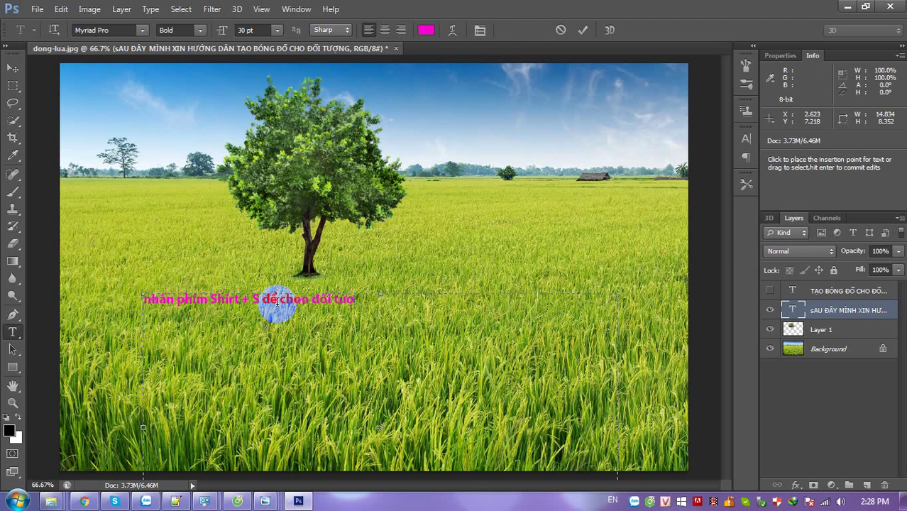
{"action": "type", "text": "ợng"}
{"action": "left_click", "coordinate": [699, 410]}
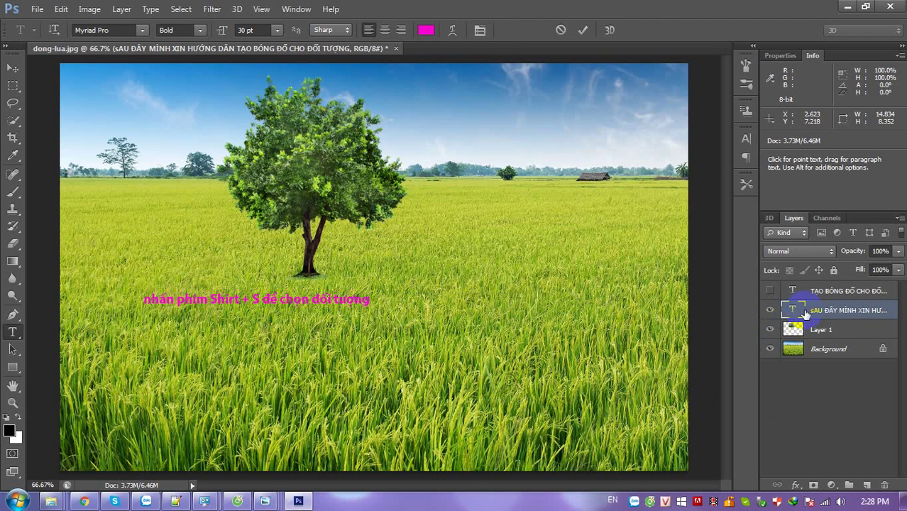
{"action": "left_click", "coordinate": [805, 315]}
{"action": "left_click", "coordinate": [773, 310]}
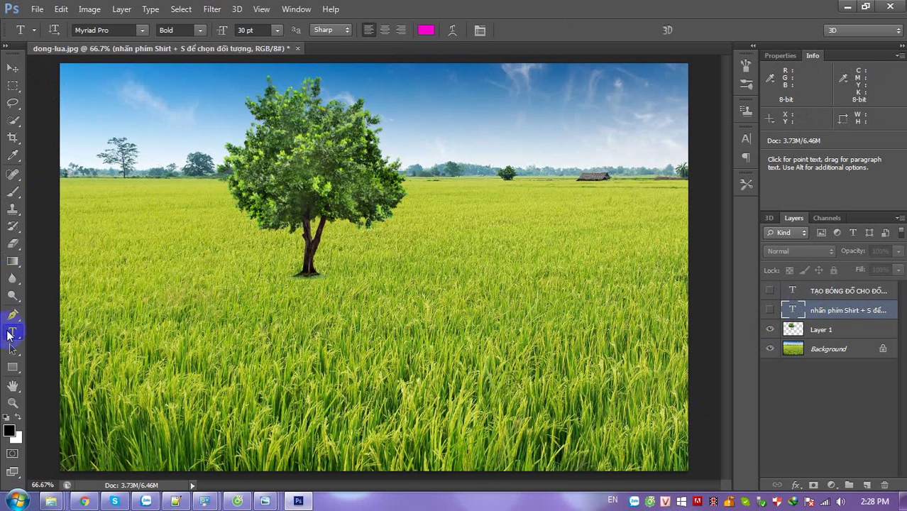
Step: Pick the Clone Stamp with the Spatter 46 px brush and duplicate Background as Background copy
{"action": "key", "text": "s"}
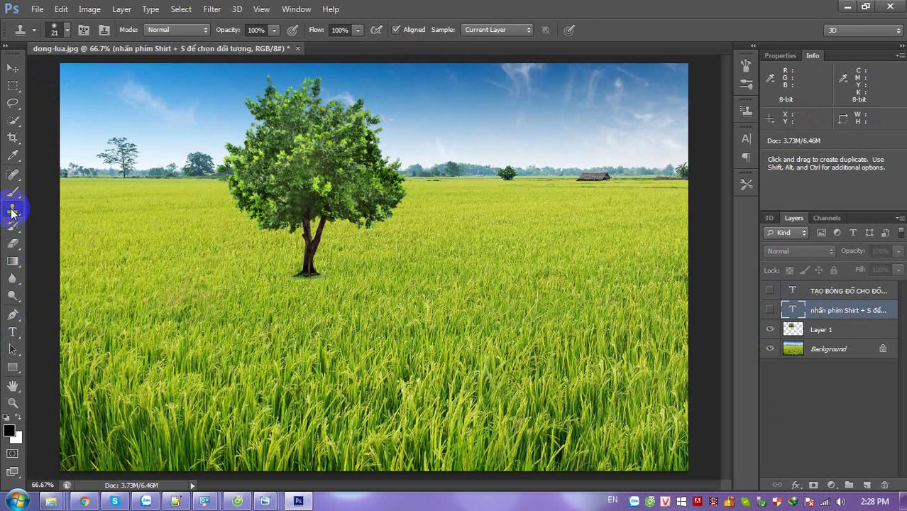
{"action": "left_click_drag", "start_coordinate": [12, 212], "coordinate": [81, 211]}
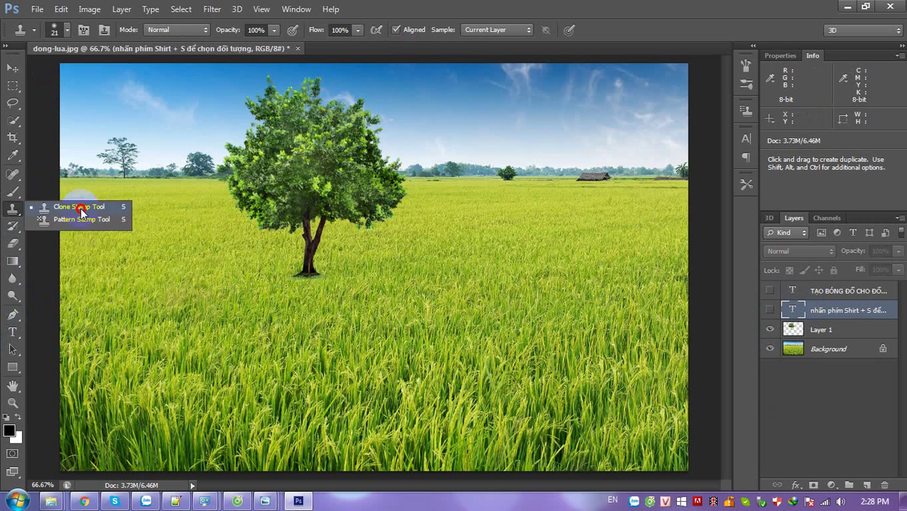
{"action": "left_click", "coordinate": [80, 211]}
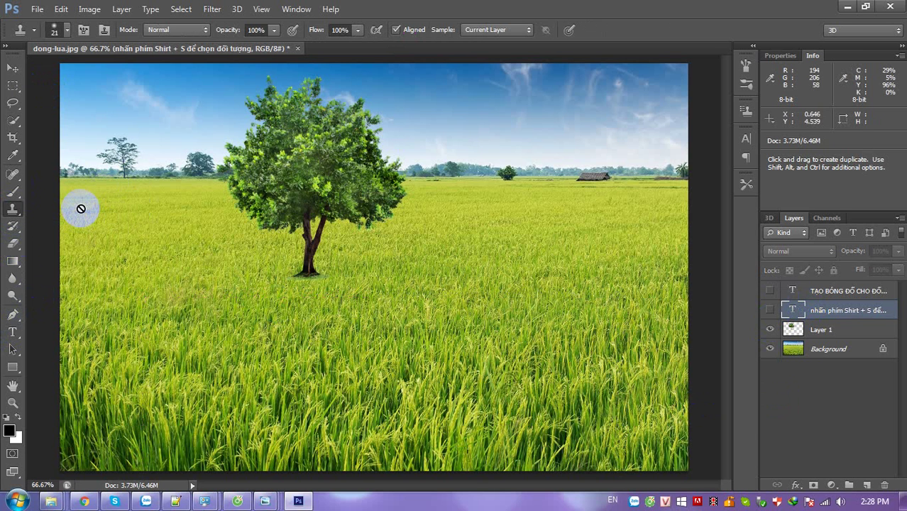
{"action": "left_click", "coordinate": [67, 30]}
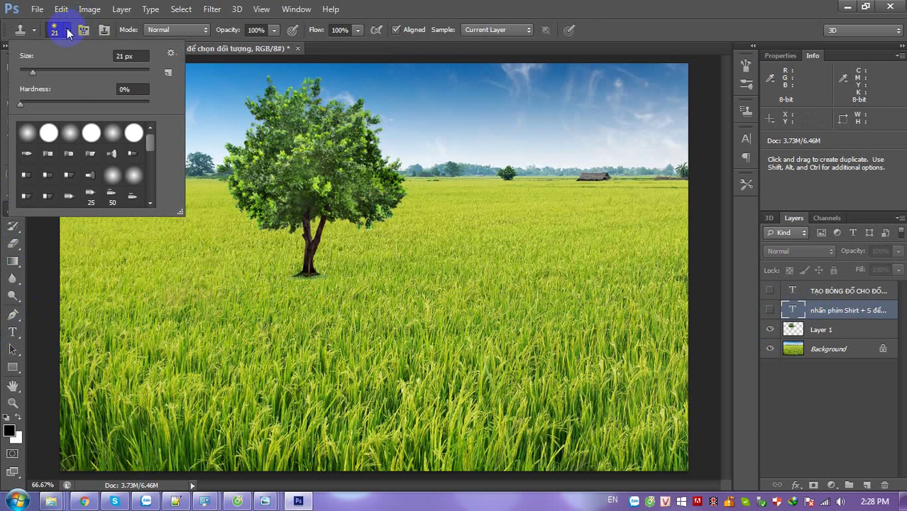
{"action": "left_click_drag", "start_coordinate": [152, 144], "coordinate": [154, 166]}
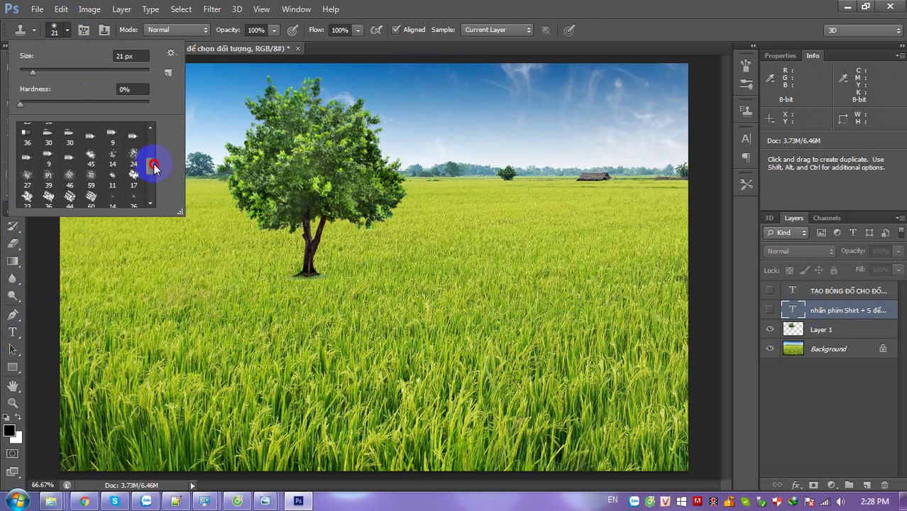
{"action": "left_click", "coordinate": [71, 178]}
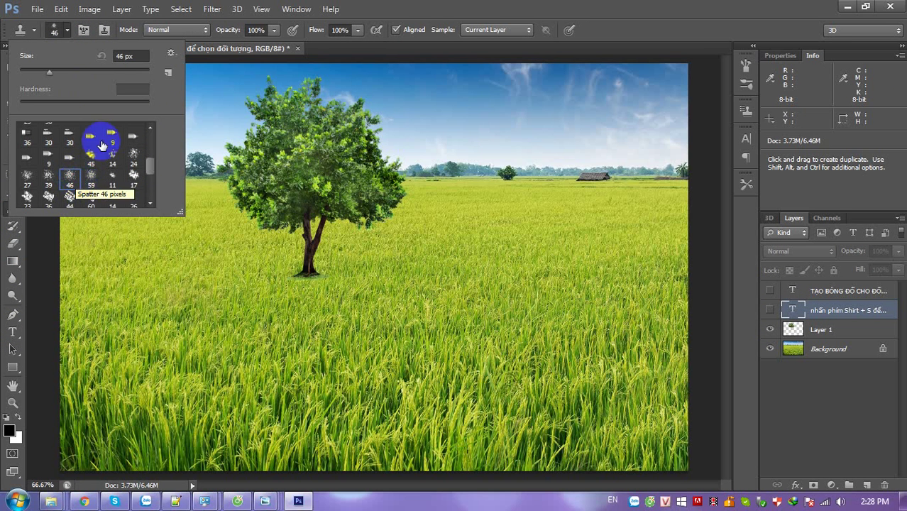
{"action": "left_click", "coordinate": [813, 352]}
{"action": "key", "text": "ctrl+j"}
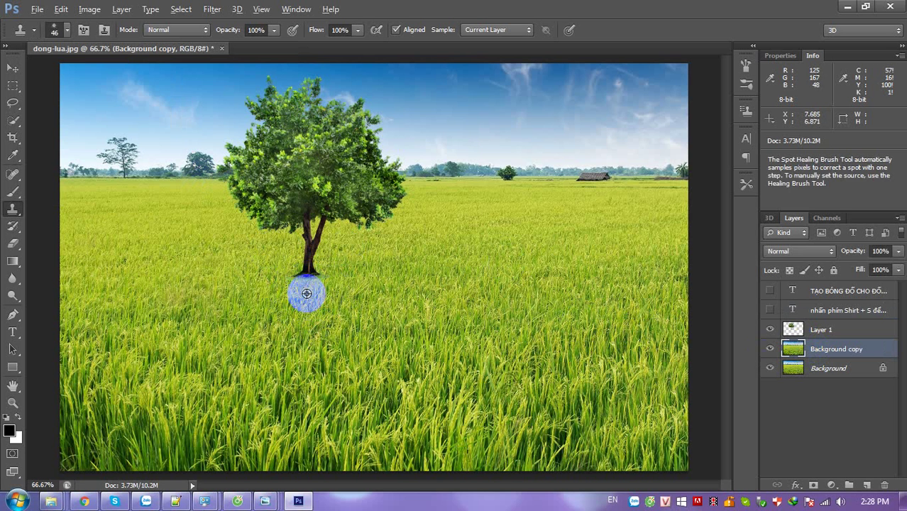
Step: Add an empty Layer 2 above the tree's Layer 1 and set the clone brush to 59 px
{"action": "left_click", "coordinate": [821, 332]}
{"action": "left_click", "coordinate": [867, 484]}
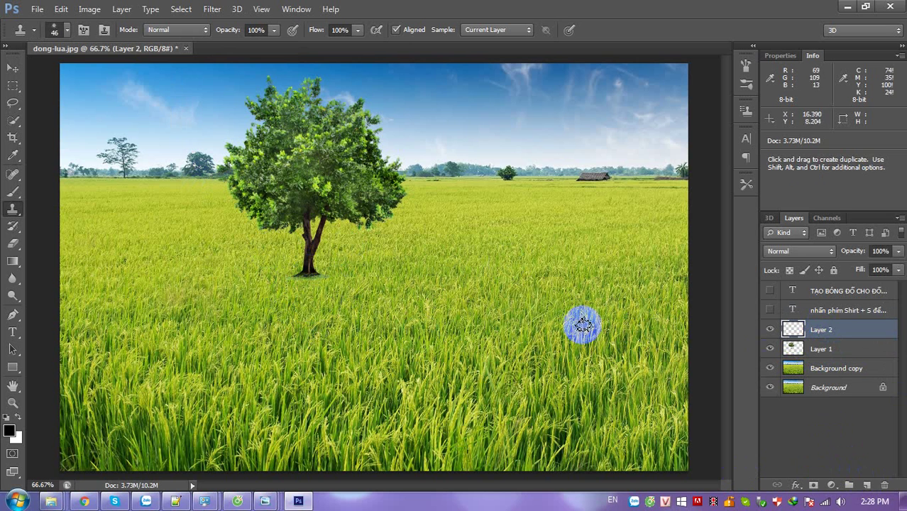
{"action": "right_click", "coordinate": [337, 312]}
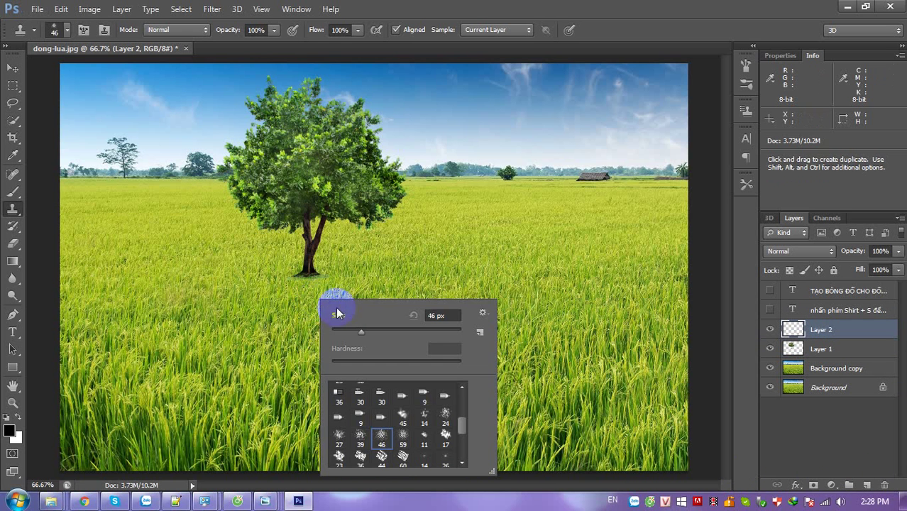
{"action": "left_click", "coordinate": [369, 330]}
{"action": "left_click", "coordinate": [300, 295]}
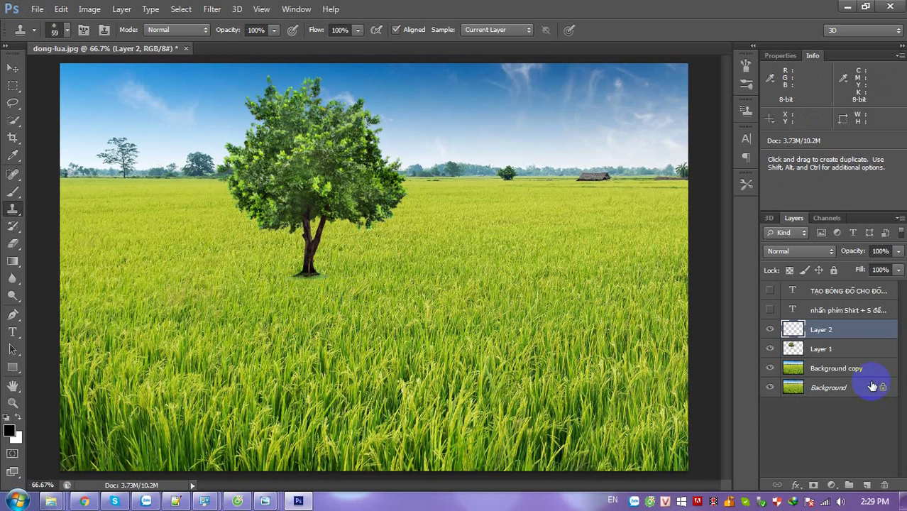
Step: Toggle Layer 2 and tree layer visibility to compare layers, keeping Layer 2 active
{"action": "left_click", "coordinate": [813, 368]}
{"action": "left_click", "coordinate": [821, 331]}
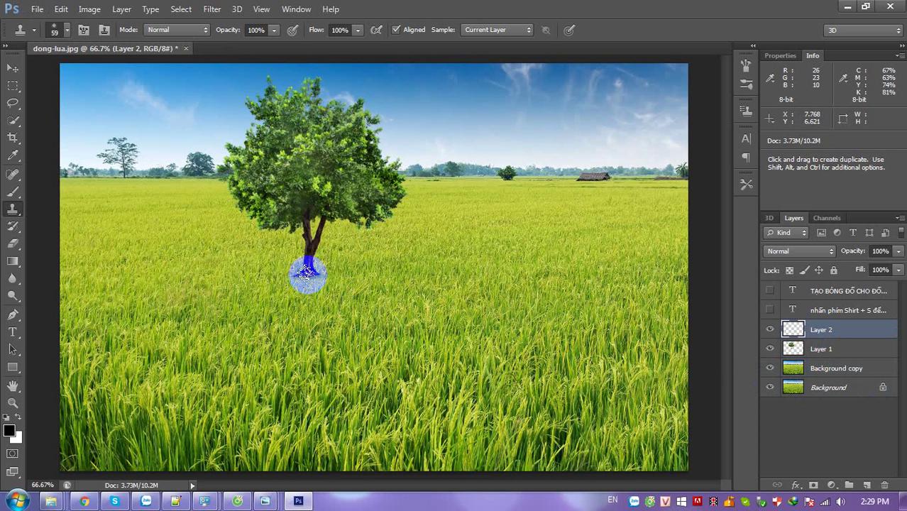
{"action": "left_click", "coordinate": [770, 331]}
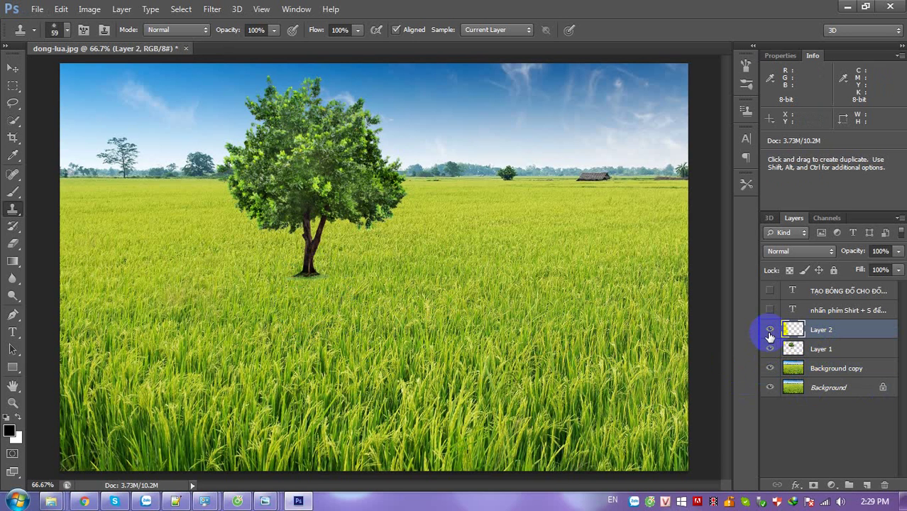
{"action": "left_click", "coordinate": [770, 331]}
{"action": "left_click", "coordinate": [771, 350]}
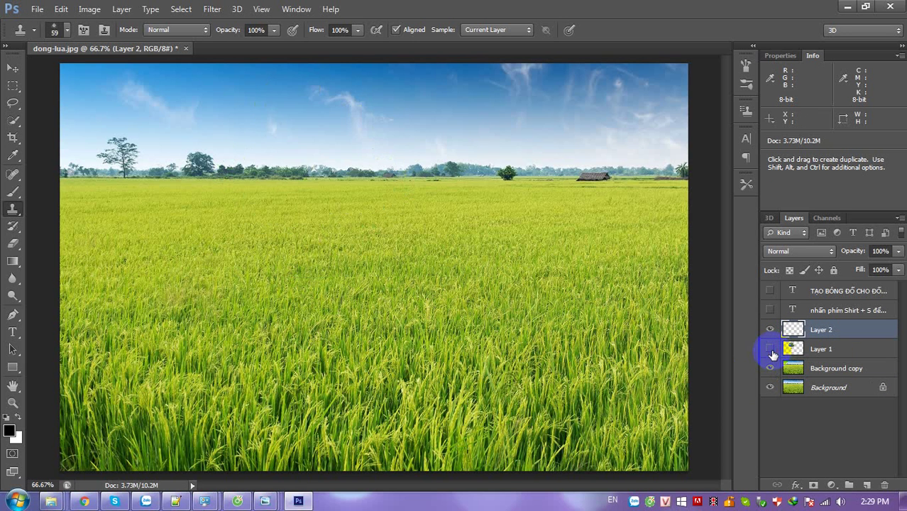
{"action": "left_click", "coordinate": [794, 369]}
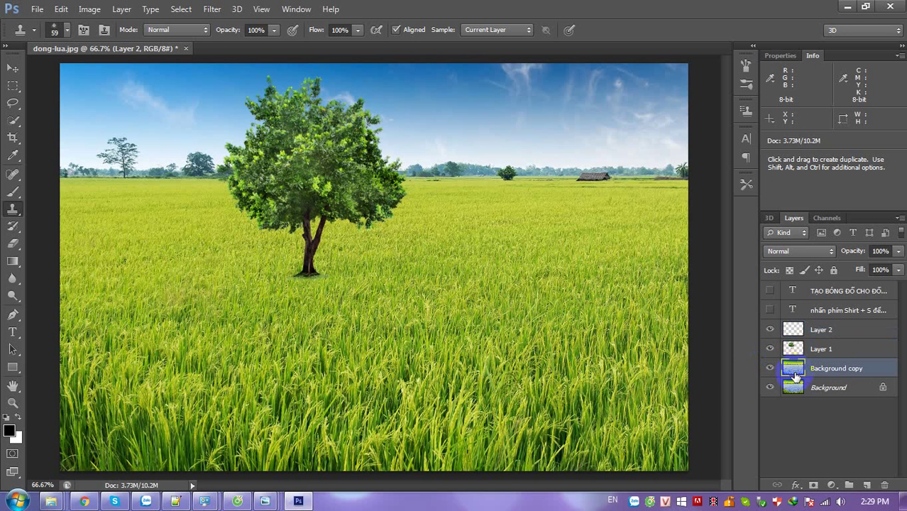
{"action": "left_click", "coordinate": [789, 331]}
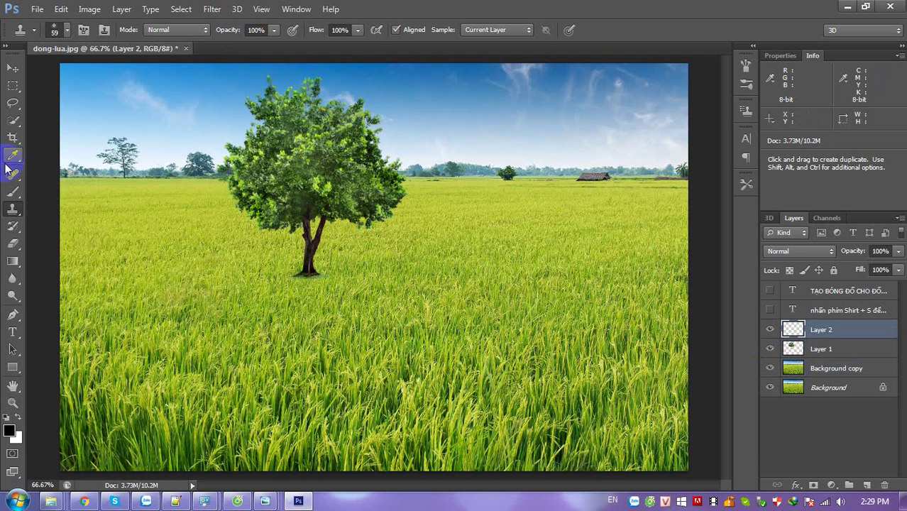
{"action": "left_click", "coordinate": [68, 31]}
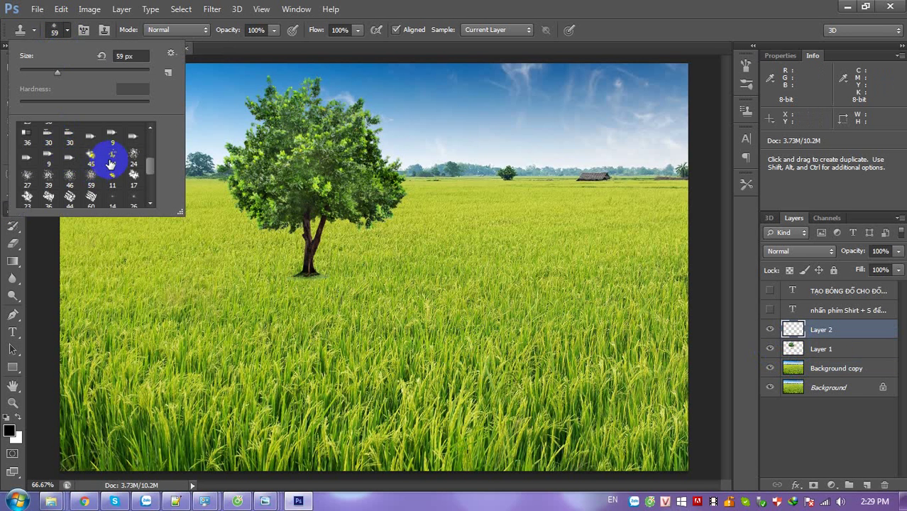
Step: Set the Spatter clone brush to 72 px and paint cloned grass over the tree trunk's base
{"action": "left_click", "coordinate": [68, 176]}
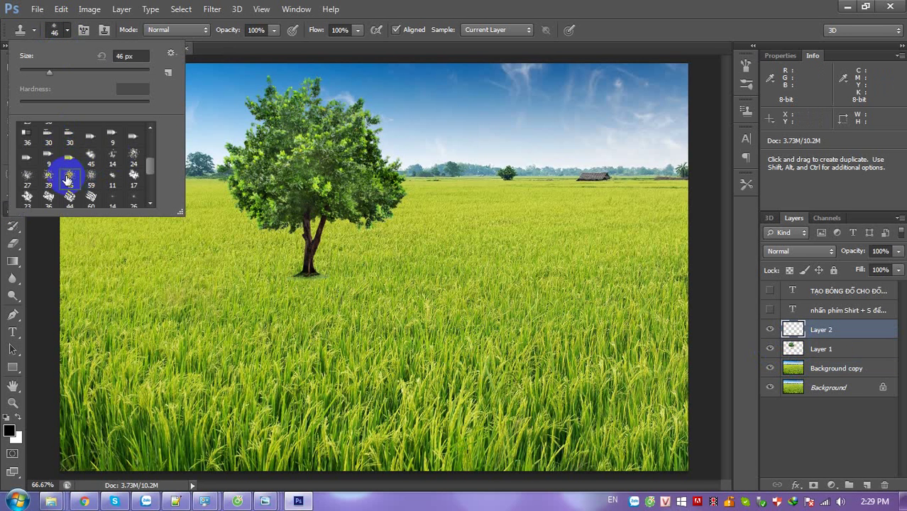
{"action": "right_click", "coordinate": [307, 294]}
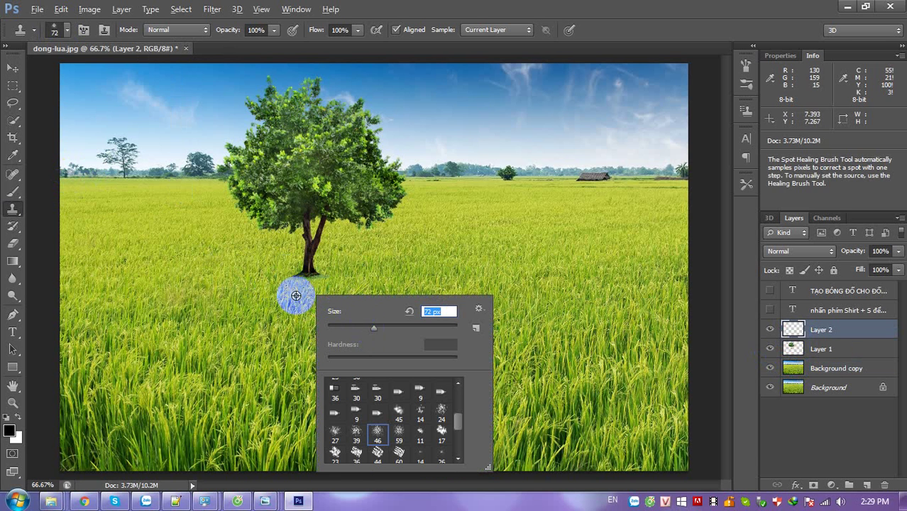
{"action": "left_click", "coordinate": [294, 294]}
{"action": "left_click_drag", "start_coordinate": [300, 290], "coordinate": [305, 270]}
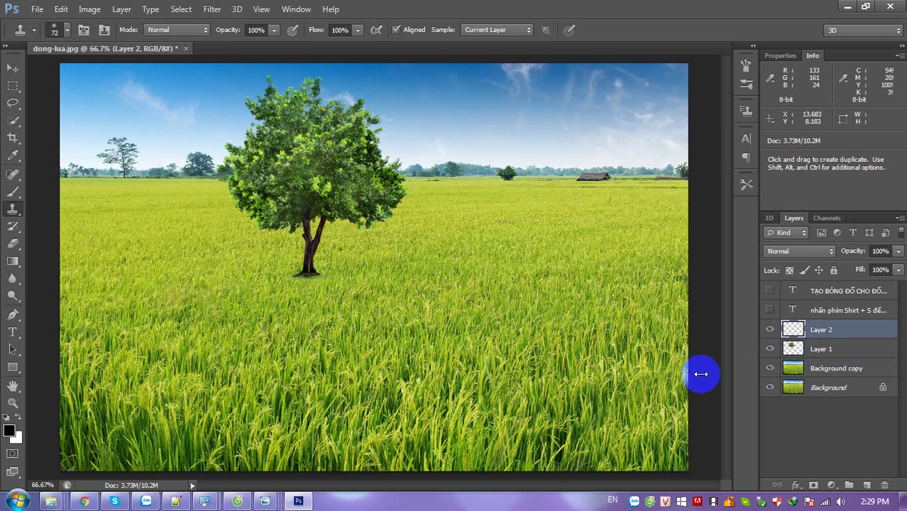
Step: Make the tree layer, Layer 1, active and zoom the image to 100%
{"action": "left_click", "coordinate": [773, 331]}
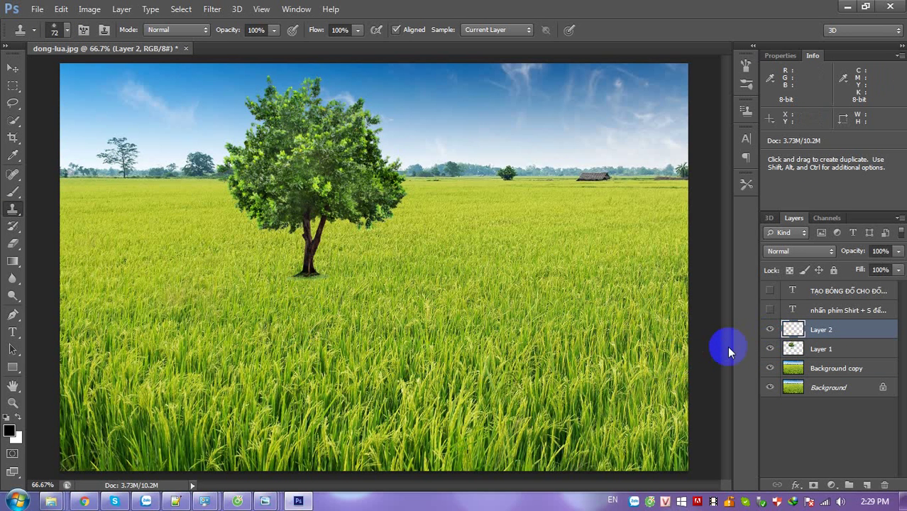
{"action": "left_click", "coordinate": [793, 349]}
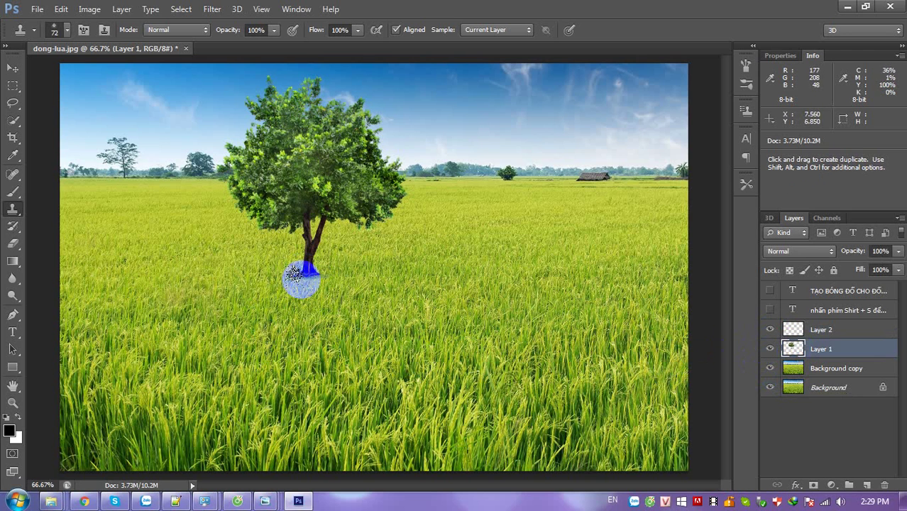
{"action": "key", "text": "ctrl+plus"}
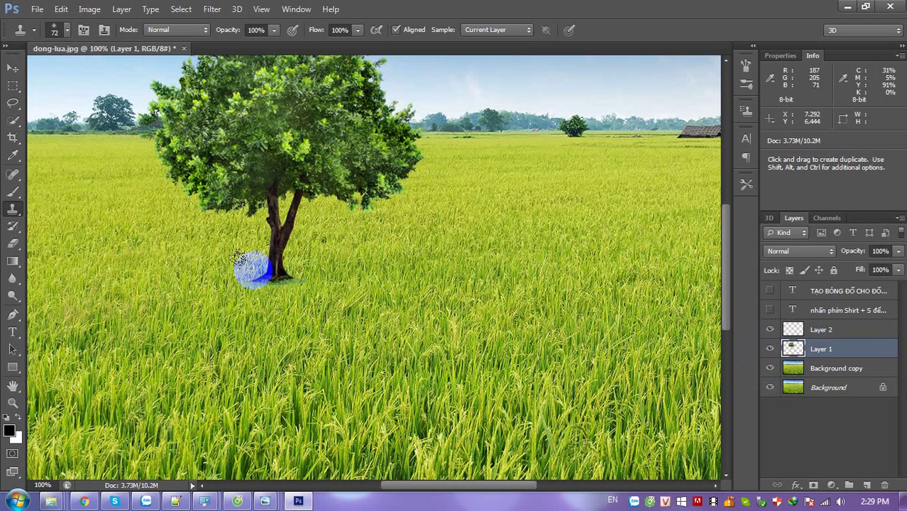
Step: Compare the cloning by hiding and reshowing Layer 1 and Background copy over the original Background
{"action": "left_click", "coordinate": [771, 349]}
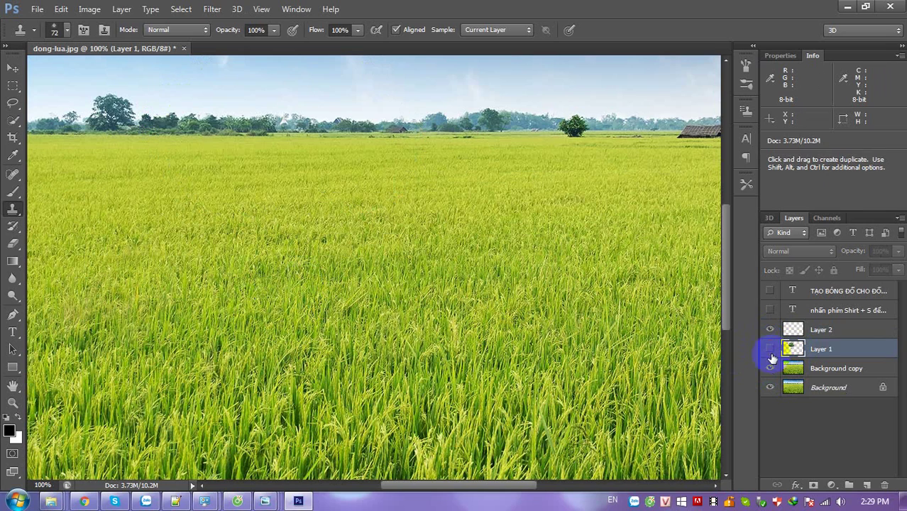
{"action": "left_click", "coordinate": [770, 368]}
{"action": "left_click", "coordinate": [771, 388]}
{"action": "left_click", "coordinate": [770, 368]}
{"action": "left_click", "coordinate": [770, 348]}
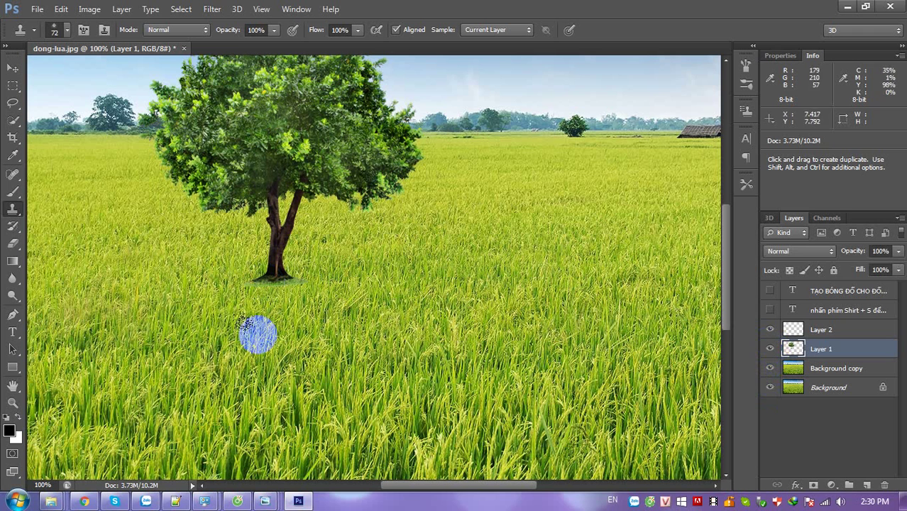
Step: Switch to the Clone Stamp tool and make the Background copy layer active
{"action": "left_click", "coordinate": [11, 211]}
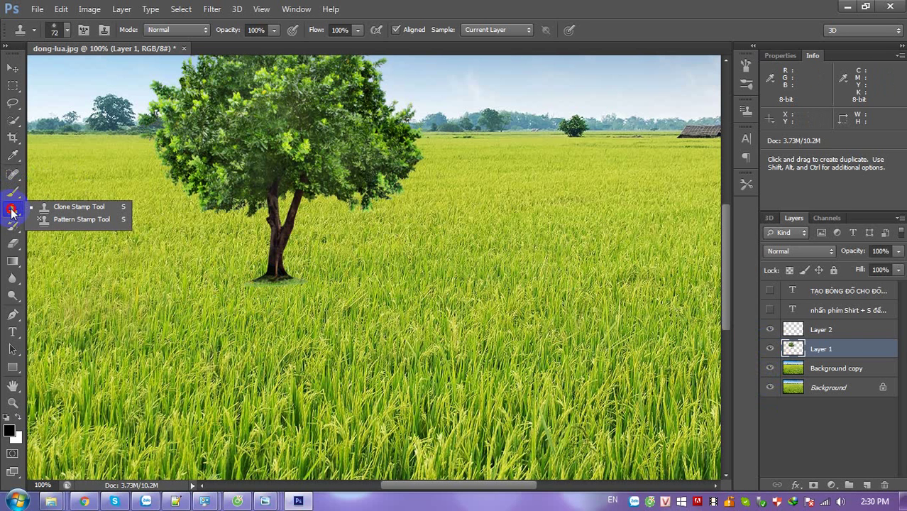
{"action": "left_click_drag", "start_coordinate": [11, 210], "coordinate": [65, 209]}
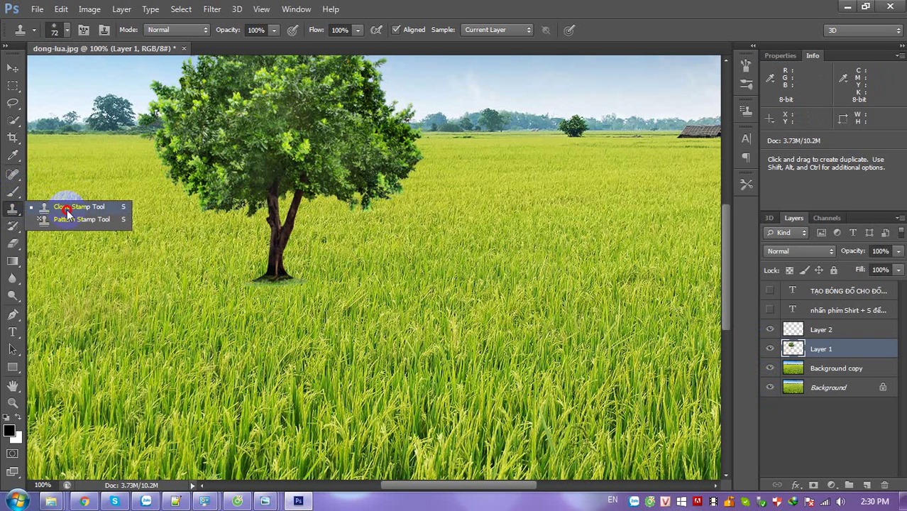
{"action": "left_click", "coordinate": [66, 209]}
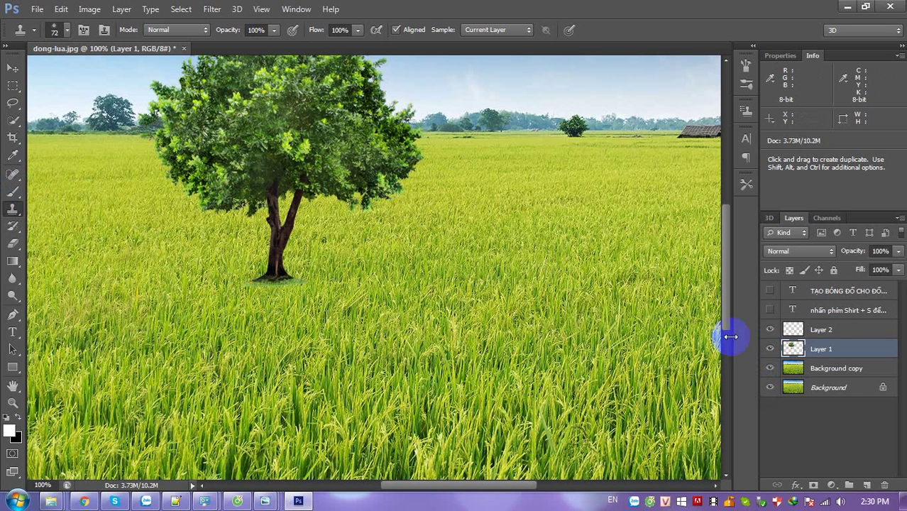
{"action": "left_click", "coordinate": [821, 331]}
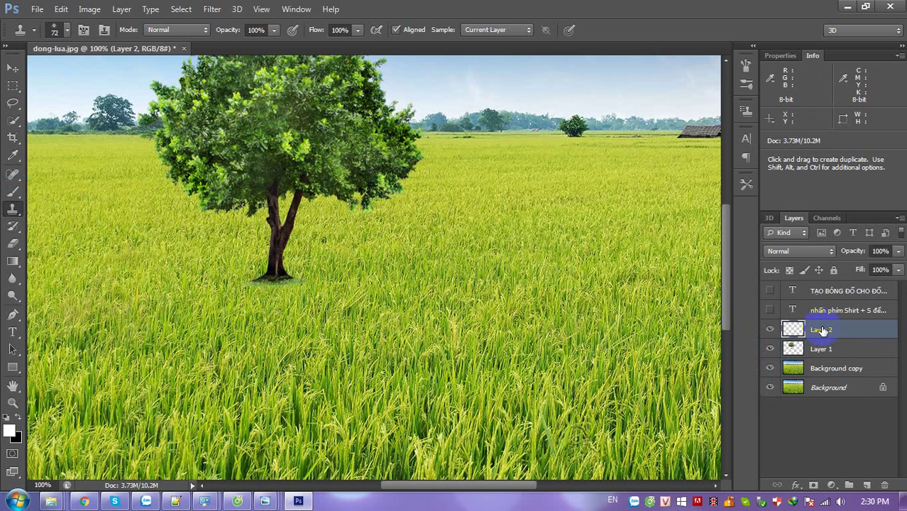
{"action": "left_click", "coordinate": [794, 377]}
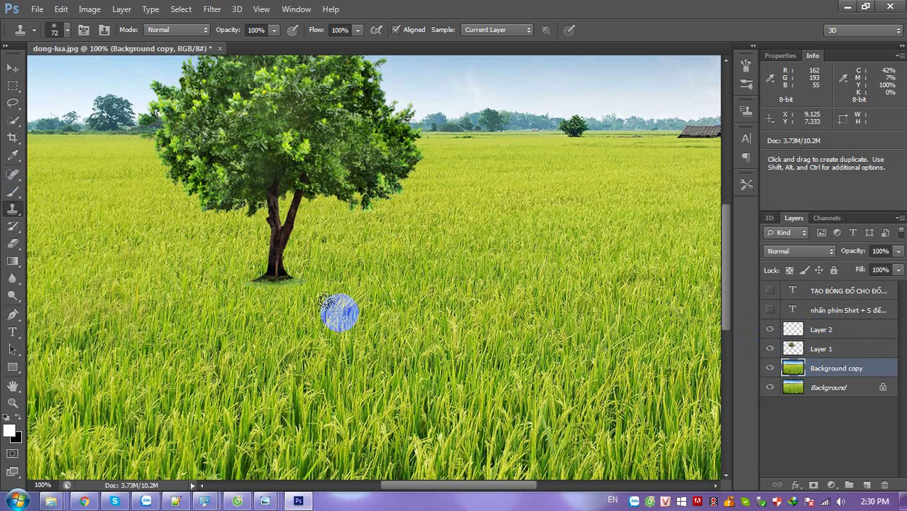
Step: Sample grass at the tree's base and clone it over the area below the tree
{"action": "left_click", "coordinate": [269, 315], "text": "alt"}
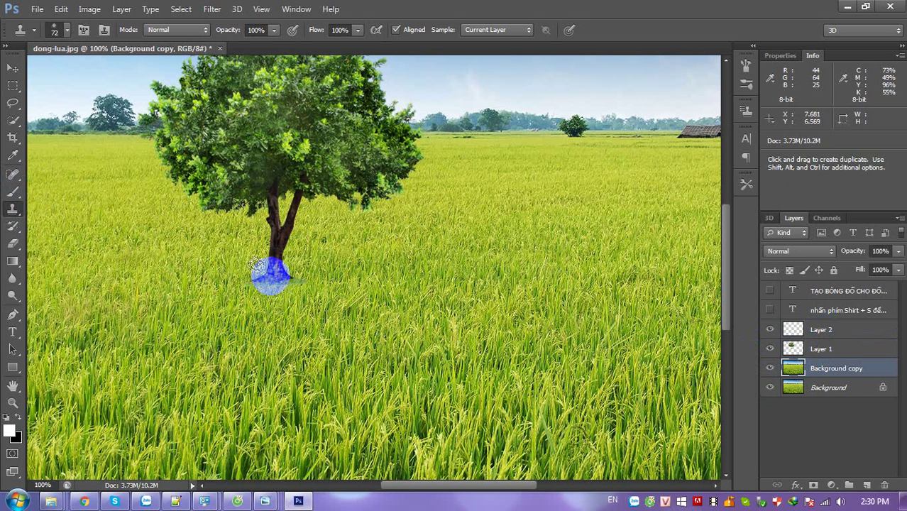
{"action": "left_click_drag", "start_coordinate": [271, 277], "coordinate": [288, 291]}
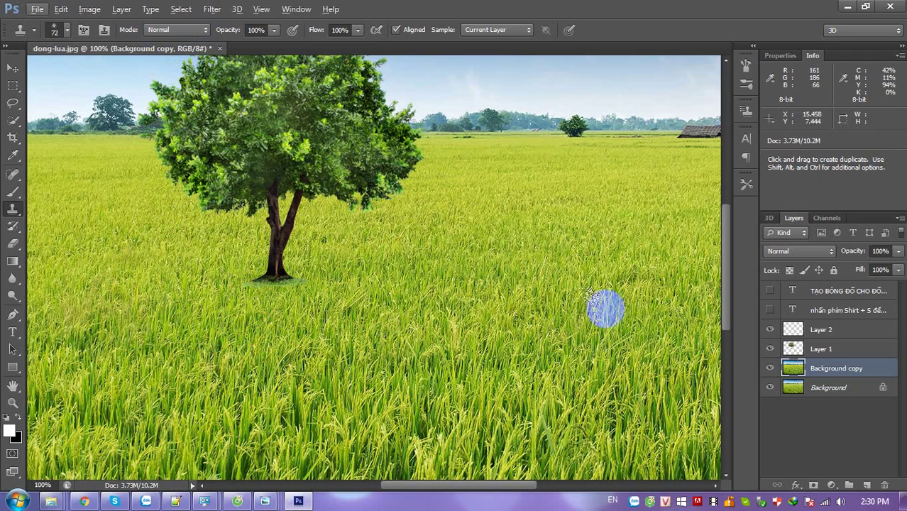
{"action": "key", "text": "ctrl+minus"}
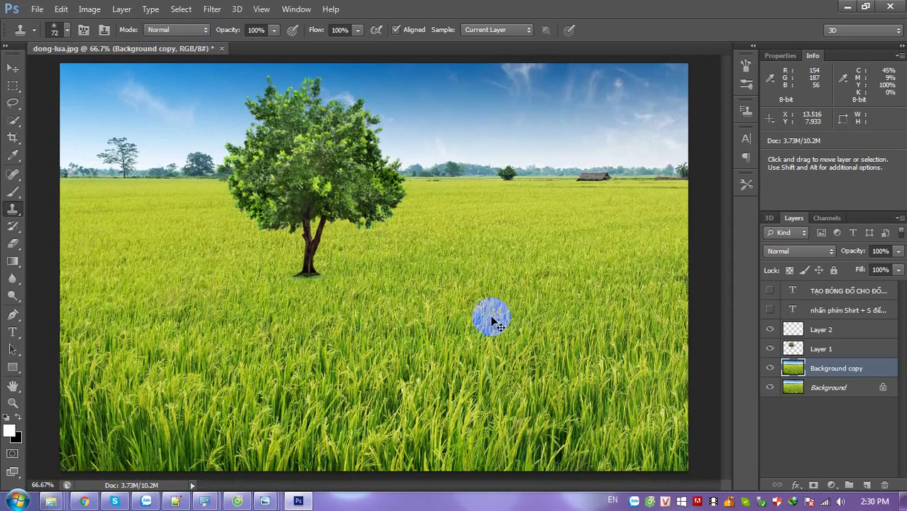
{"action": "key", "text": "ctrl+minus"}
{"action": "key", "text": "ctrl+plus"}
{"action": "key", "text": "ctrl+plus"}
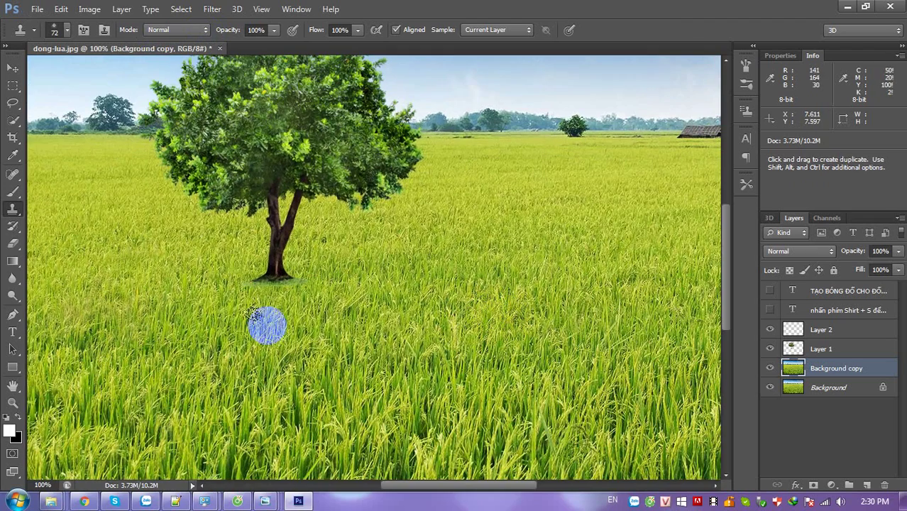
{"action": "key", "text": "ctrl+minus"}
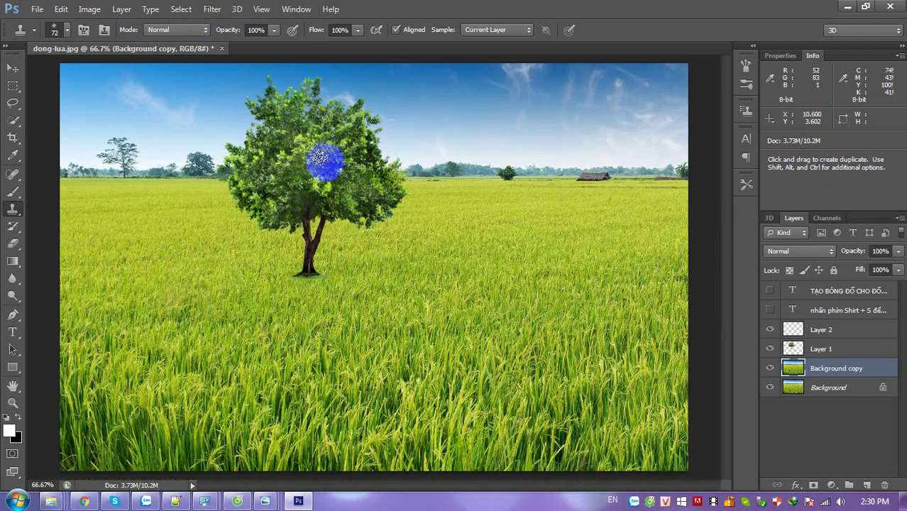
Step: Switch the clone brush to a soft round tip and clone over the trunk base
{"action": "left_click", "coordinate": [67, 29]}
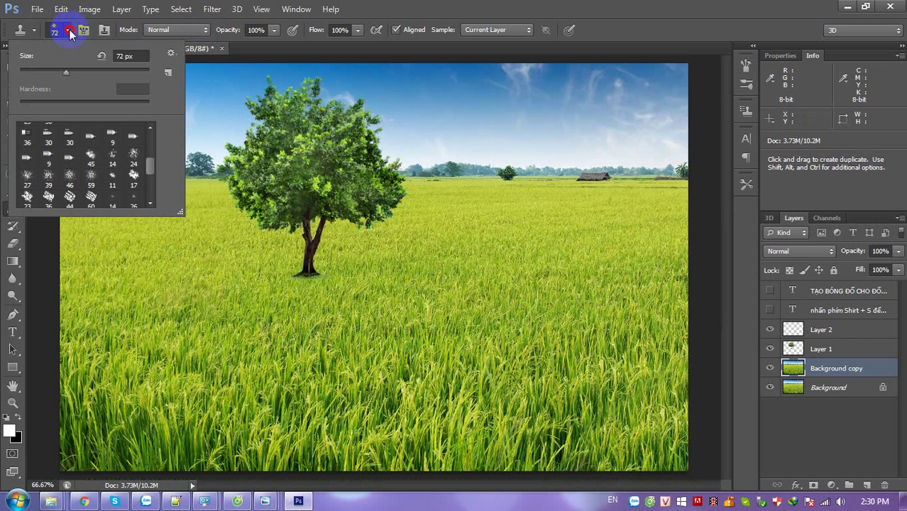
{"action": "left_click", "coordinate": [91, 135]}
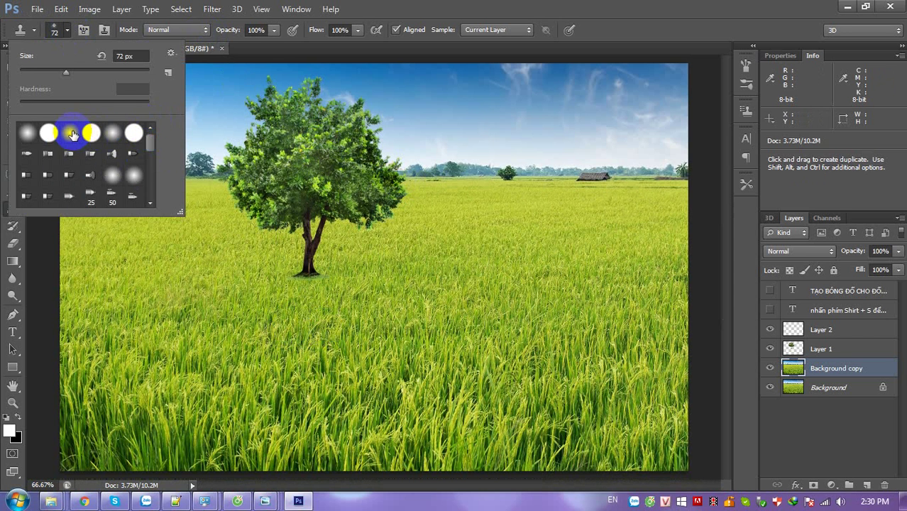
{"action": "left_click", "coordinate": [277, 284]}
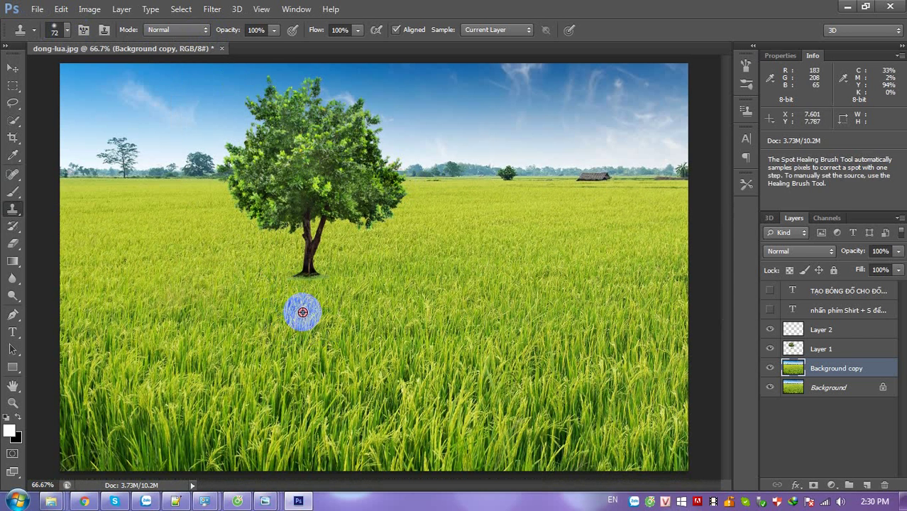
{"action": "mouse_move", "coordinate": [302, 279]}
{"action": "left_mouse_down"}
{"action": "mouse_move", "coordinate": [304, 254]}
{"action": "mouse_move", "coordinate": [301, 275]}
{"action": "left_mouse_up"}
Step: Undo the extra stroke near the trunk and briefly hide and reshow Background copy
{"action": "left_click", "coordinate": [299, 259]}
{"action": "key", "text": "ctrl+z"}
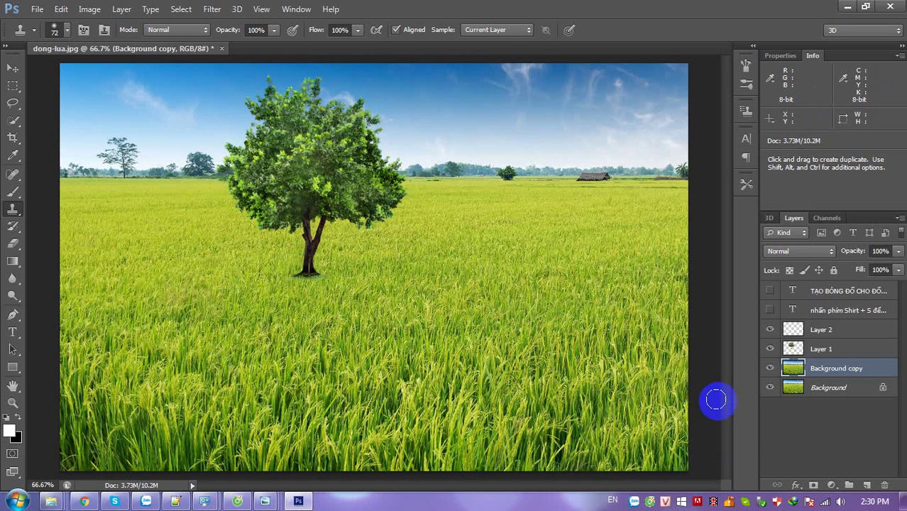
{"action": "left_click", "coordinate": [771, 370]}
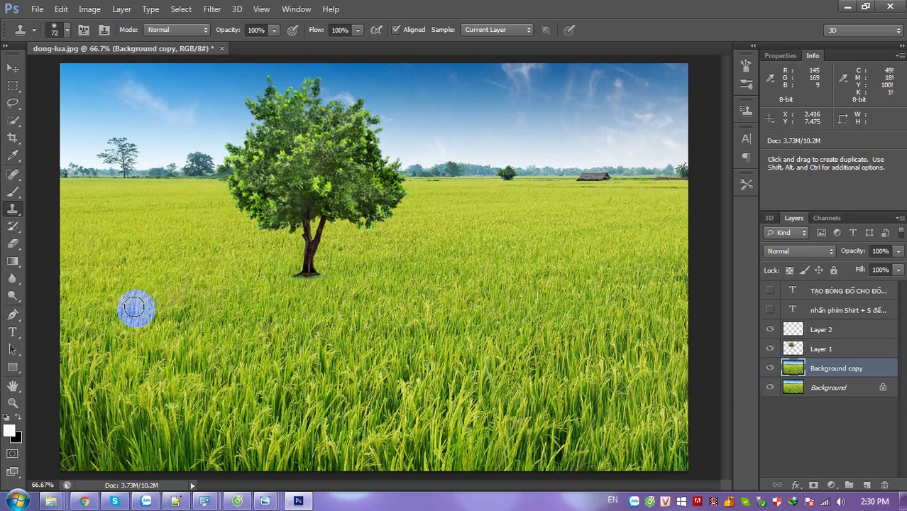
{"action": "left_click", "coordinate": [191, 30]}
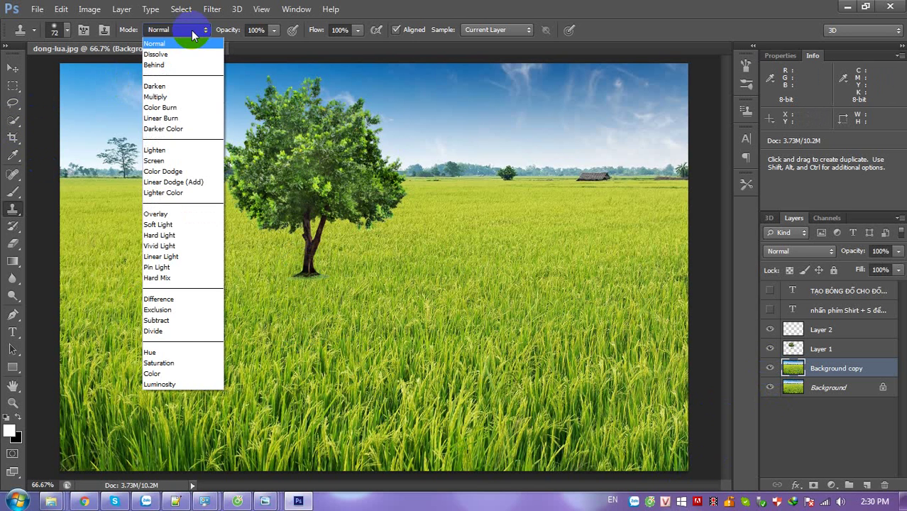
Step: Keeping Normal mode with Aligned off, clone a dark patch around the trunk base on Layer 2
{"action": "left_click", "coordinate": [192, 30]}
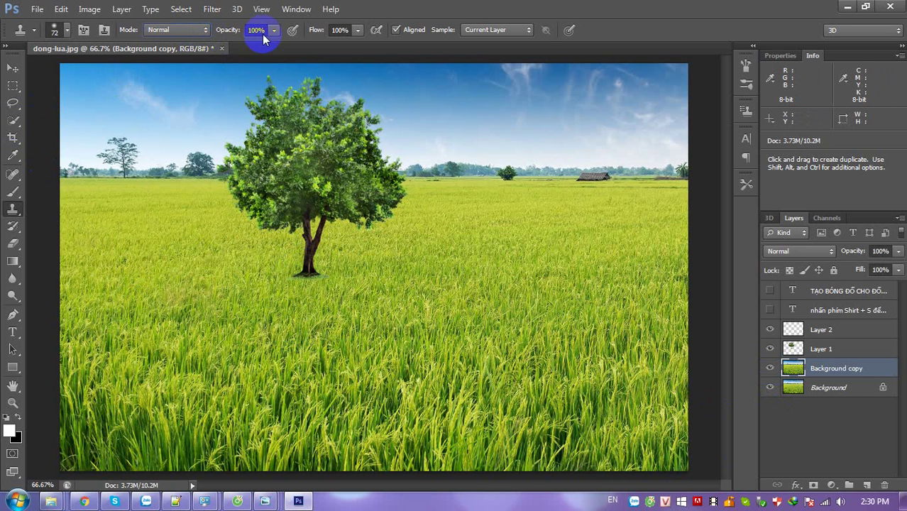
{"action": "left_click", "coordinate": [396, 31]}
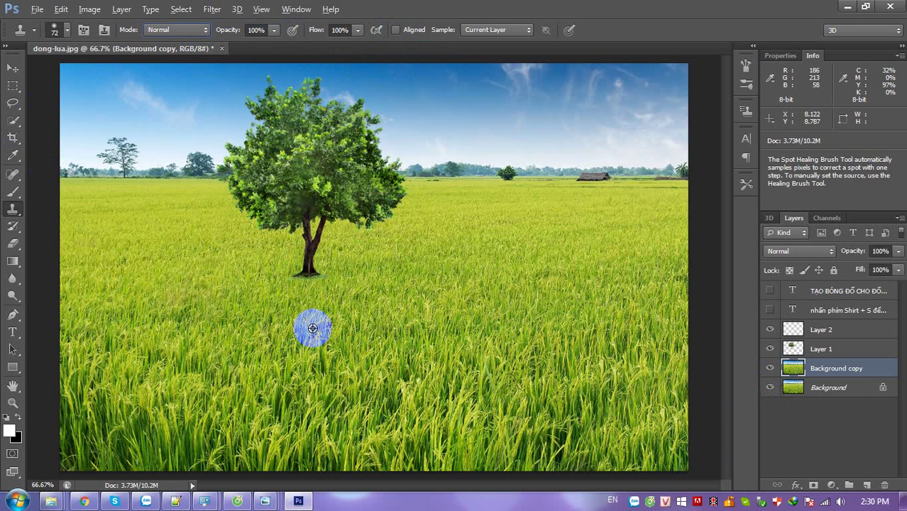
{"action": "left_click", "coordinate": [306, 277]}
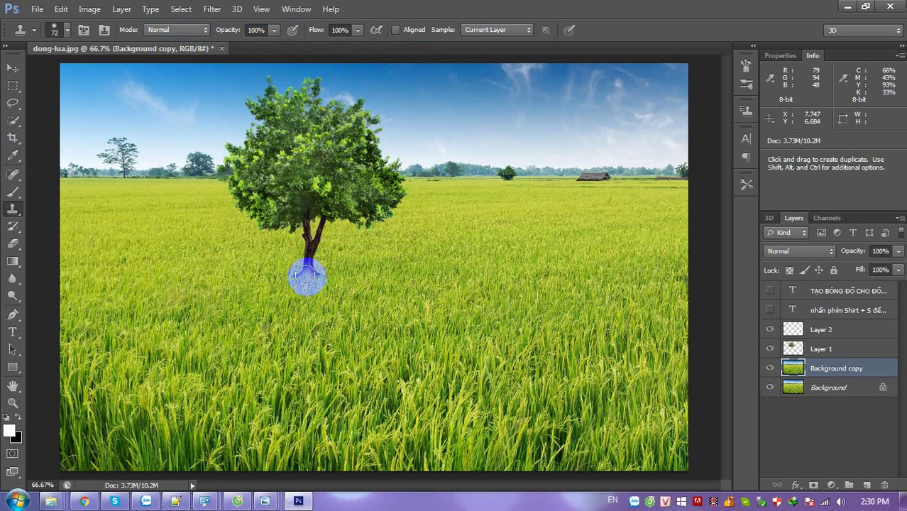
{"action": "left_click", "coordinate": [822, 329]}
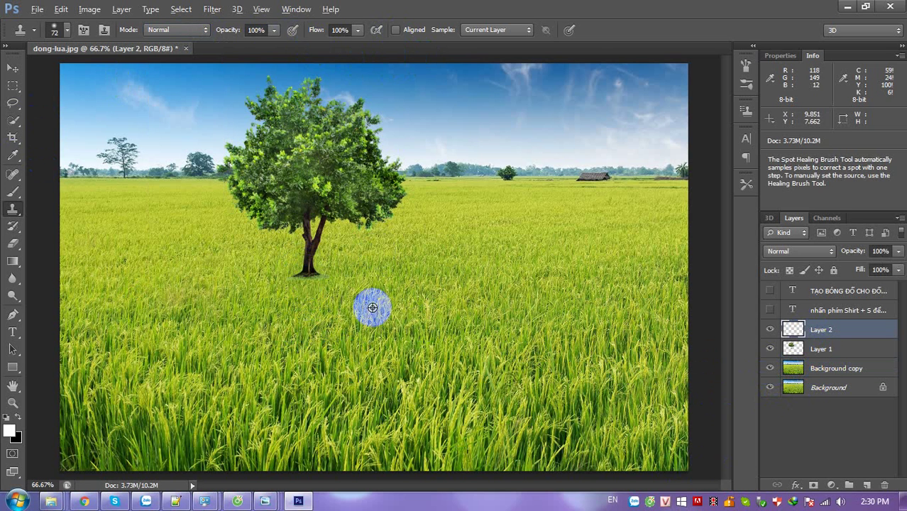
{"action": "left_click_drag", "start_coordinate": [319, 298], "coordinate": [310, 279]}
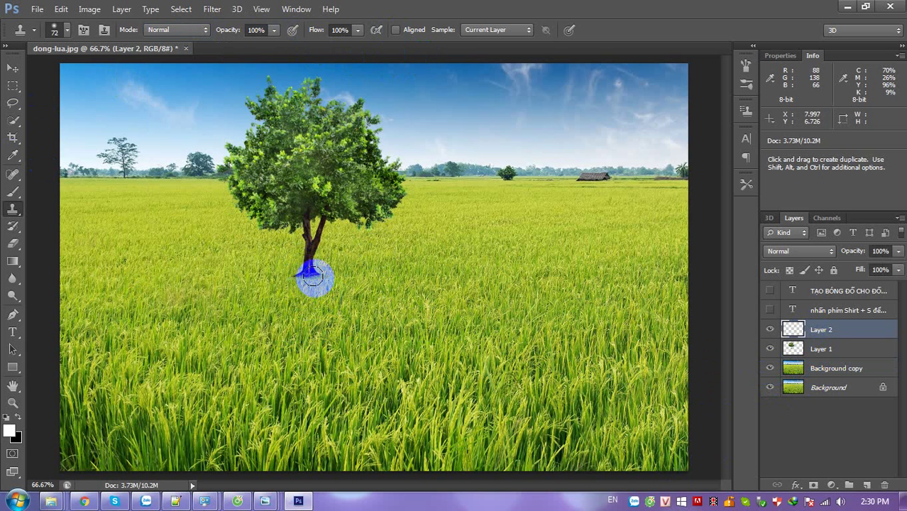
{"action": "left_click_drag", "start_coordinate": [313, 279], "coordinate": [299, 262]}
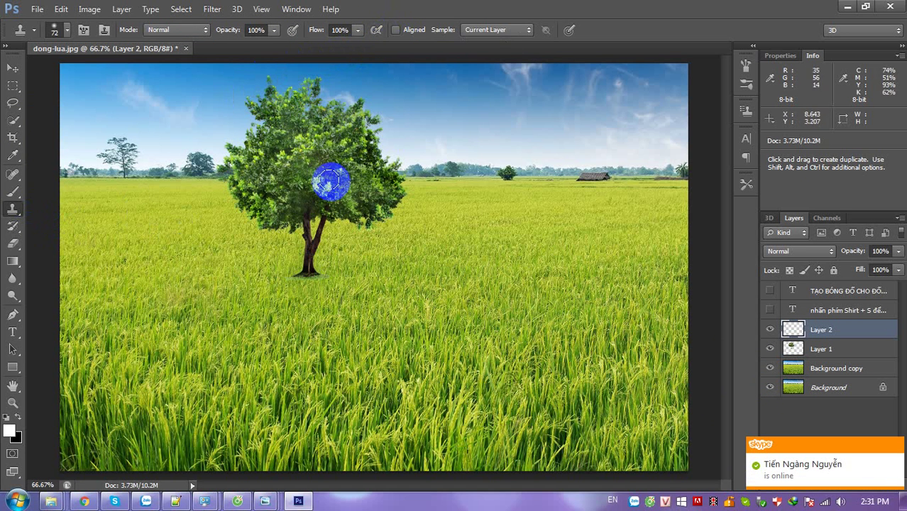
Step: Reposition the cloned content on Layer 2 with the Move tool
{"action": "key", "text": "v"}
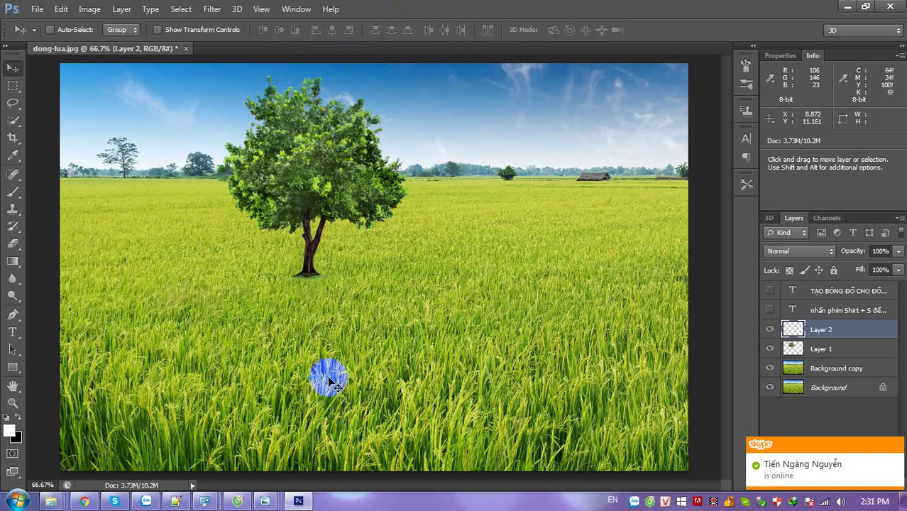
{"action": "mouse_move", "coordinate": [365, 268]}
{"action": "left_mouse_down"}
{"action": "mouse_move", "coordinate": [310, 252]}
{"action": "mouse_move", "coordinate": [386, 306]}
{"action": "left_mouse_up"}
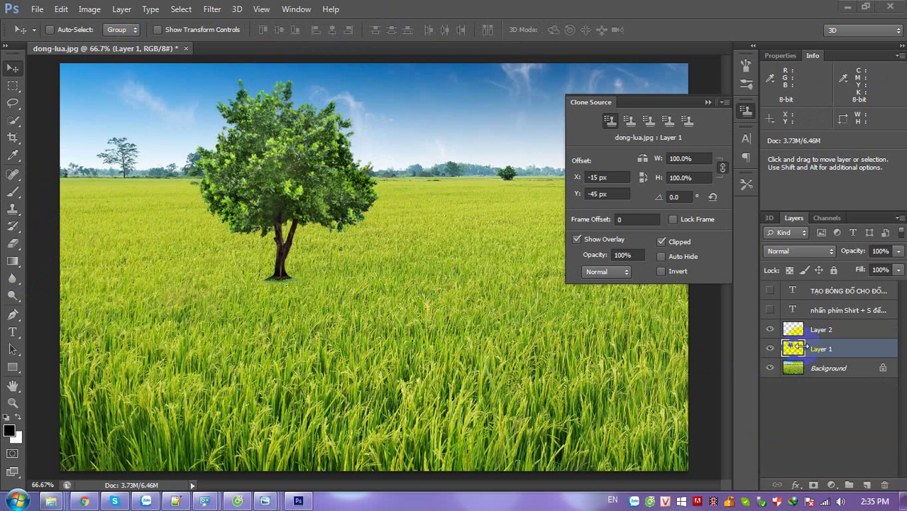
{"action": "left_click", "coordinate": [278, 221]}
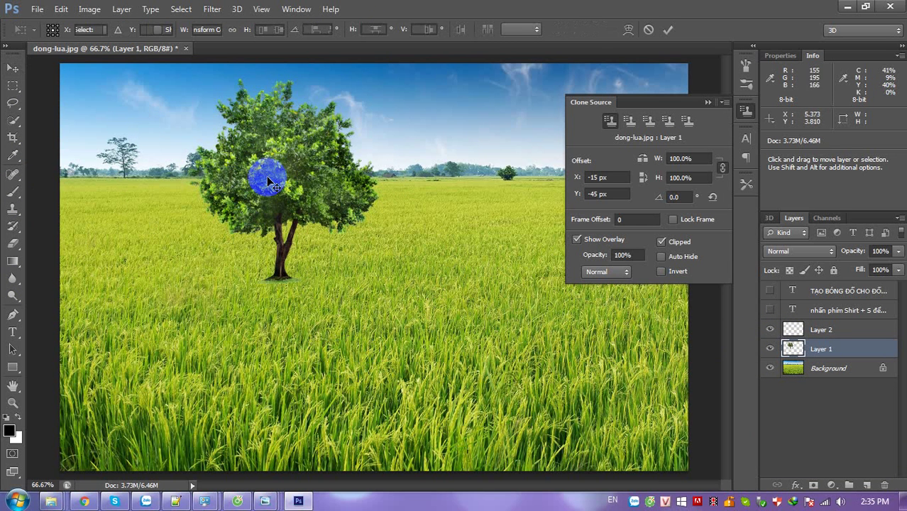
Step: Scale the tree down to about 88.94% and commit, with Layer 1 active
{"action": "key", "text": "ctrl+t"}
{"action": "mouse_move", "coordinate": [149, 73]}
{"action": "left_mouse_down"}
{"action": "mouse_move", "coordinate": [166, 85]}
{"action": "mouse_move", "coordinate": [176, 116]}
{"action": "left_mouse_up"}
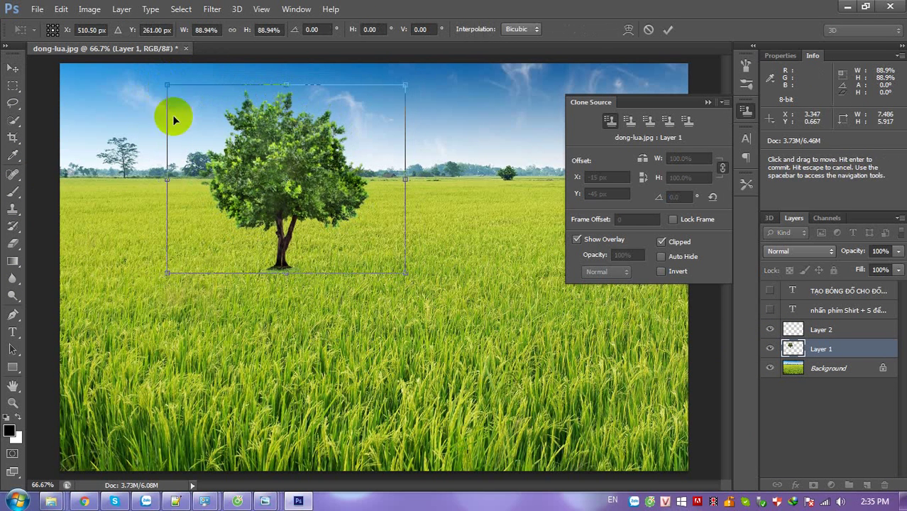
{"action": "double_click", "coordinate": [285, 205]}
{"action": "left_click", "coordinate": [331, 256]}
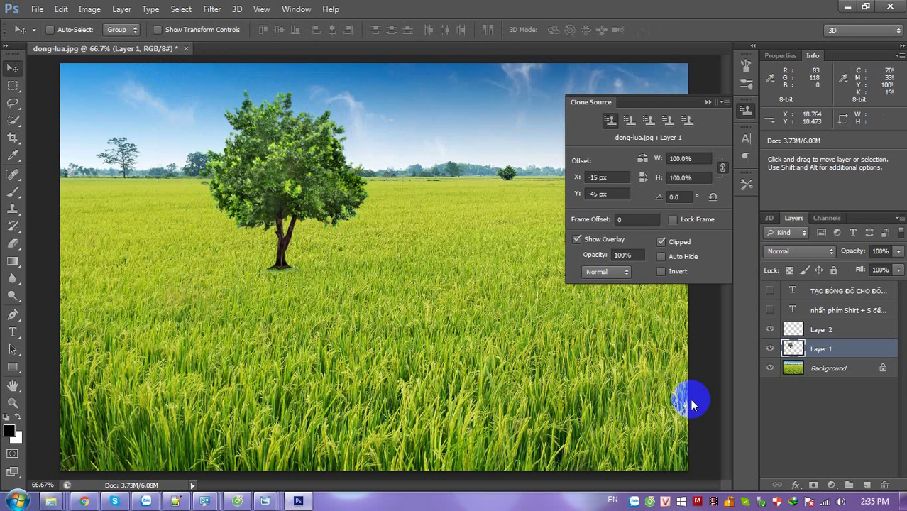
{"action": "left_click", "coordinate": [795, 348], "text": "ctrl"}
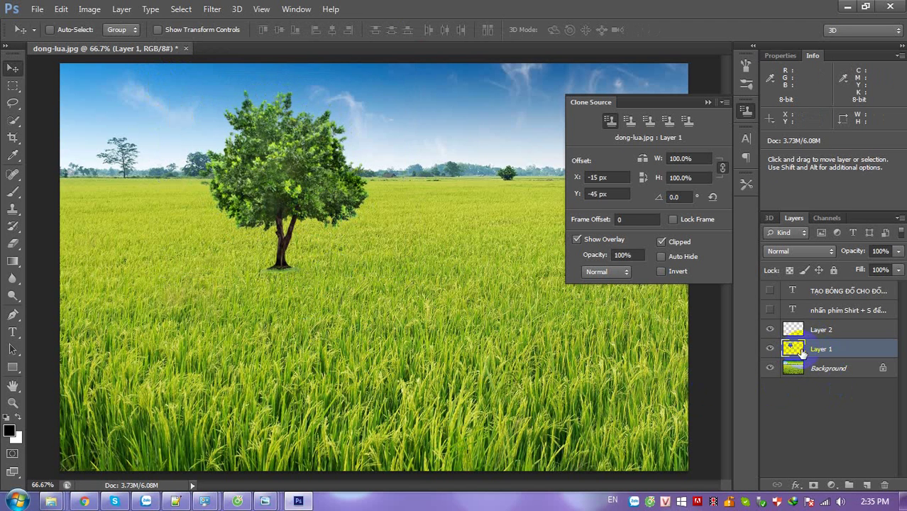
{"action": "left_click", "coordinate": [828, 355]}
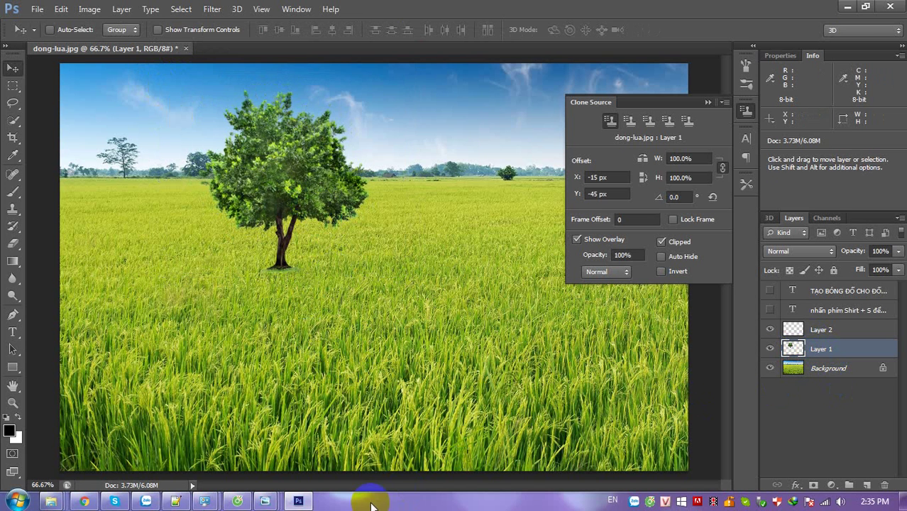
Step: Show and select the magenta instruction text layer, and close the Clone Source panel
{"action": "left_click", "coordinate": [770, 311]}
{"action": "left_click", "coordinate": [810, 311]}
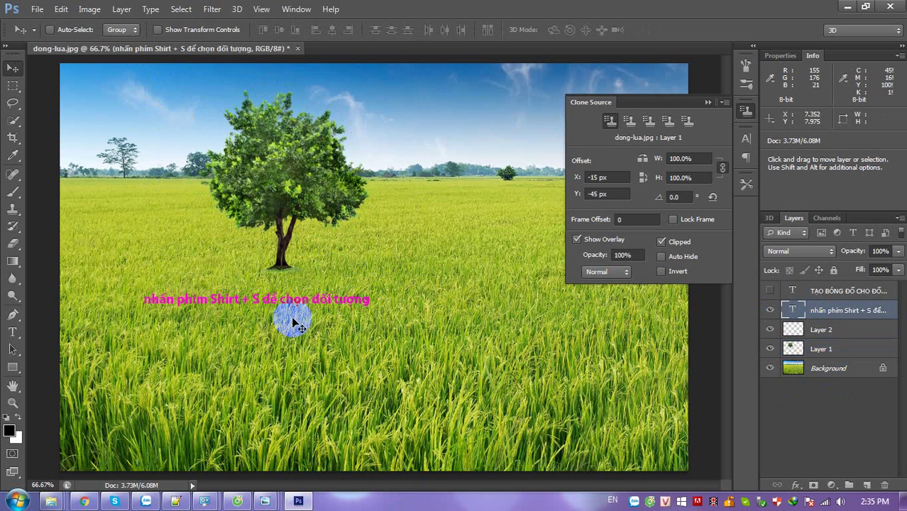
{"action": "key", "text": "t"}
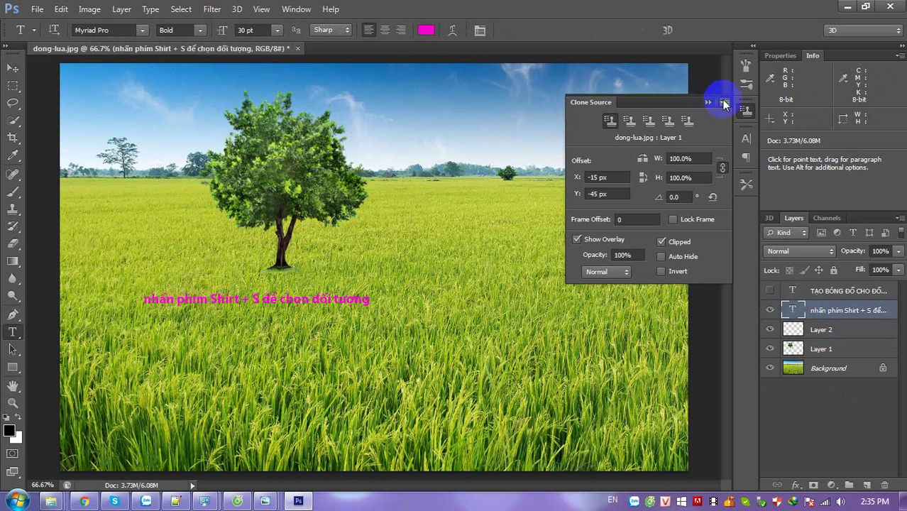
{"action": "left_click", "coordinate": [724, 102]}
{"action": "left_click", "coordinate": [751, 276]}
Step: Add the line '>> Nhân lớp cây bằng cách nhấn phím Ctrl + J' and commit
{"action": "left_click", "coordinate": [300, 311]}
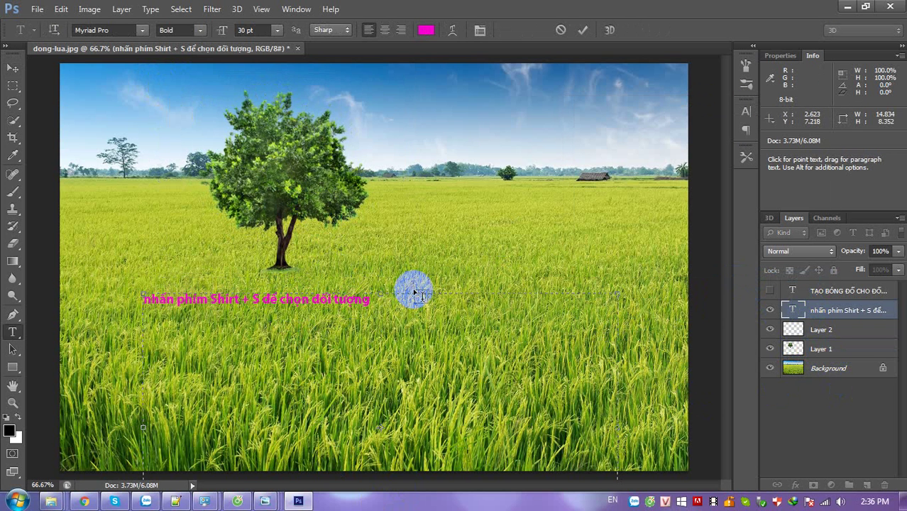
{"action": "key", "text": "Return"}
{"action": "type", "text": ">> Nha"}
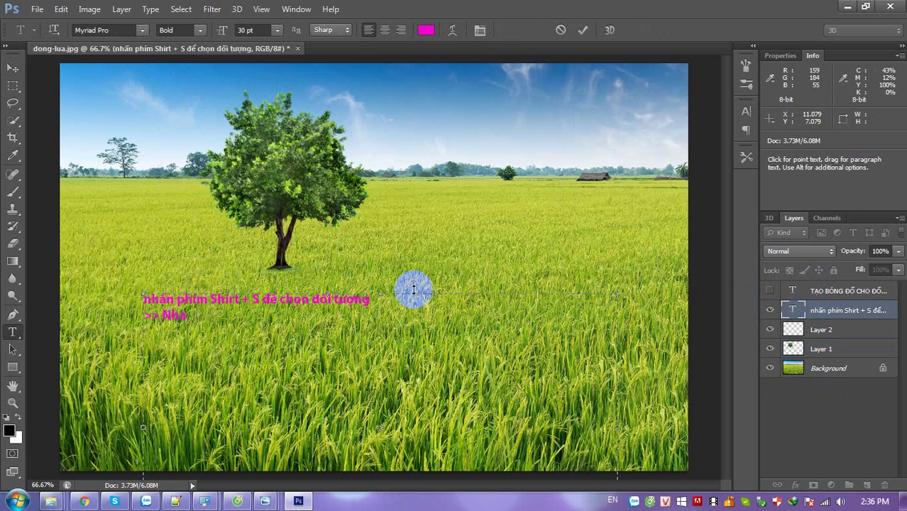
{"action": "type", "text": "n"}
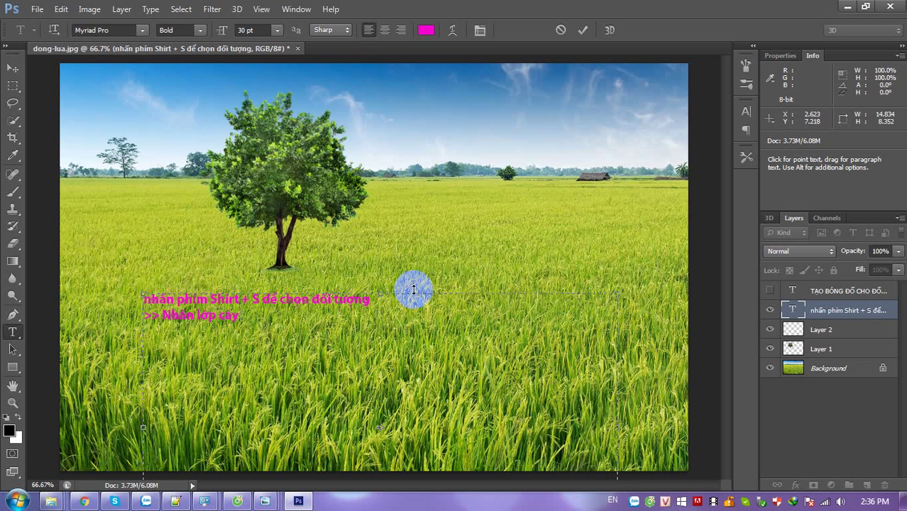
{"action": "type", "text": "bằng cách"}
{"action": "type", "text": " nhấn T"}
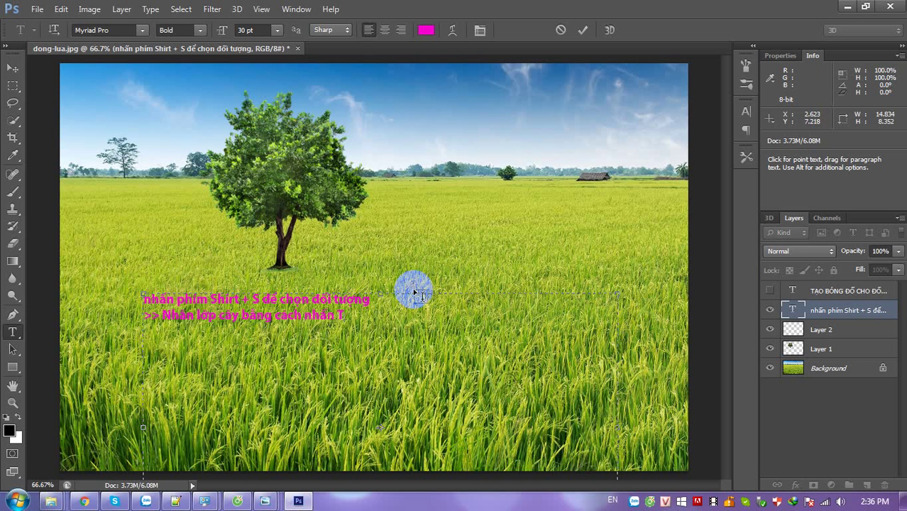
{"action": "type", "text": "r p"}
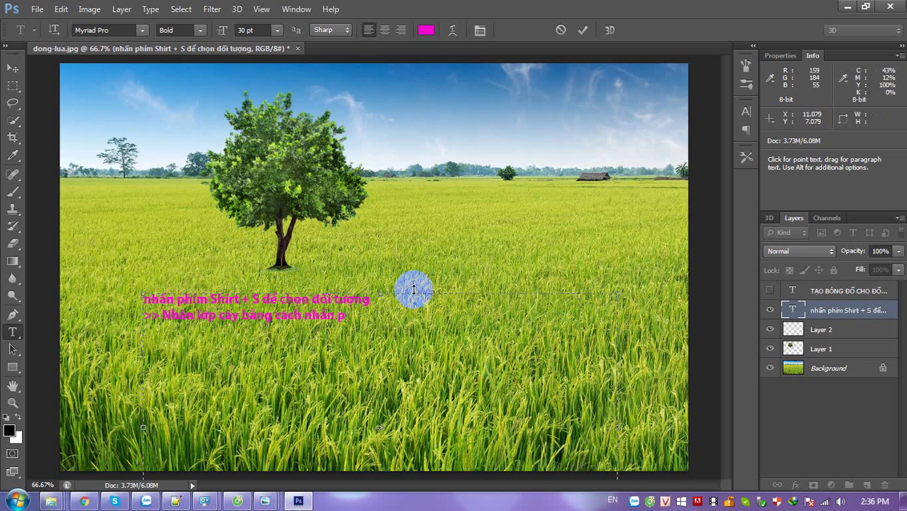
{"action": "type", "text": "hím Ctrll"}
{"action": "type", "text": "rl"}
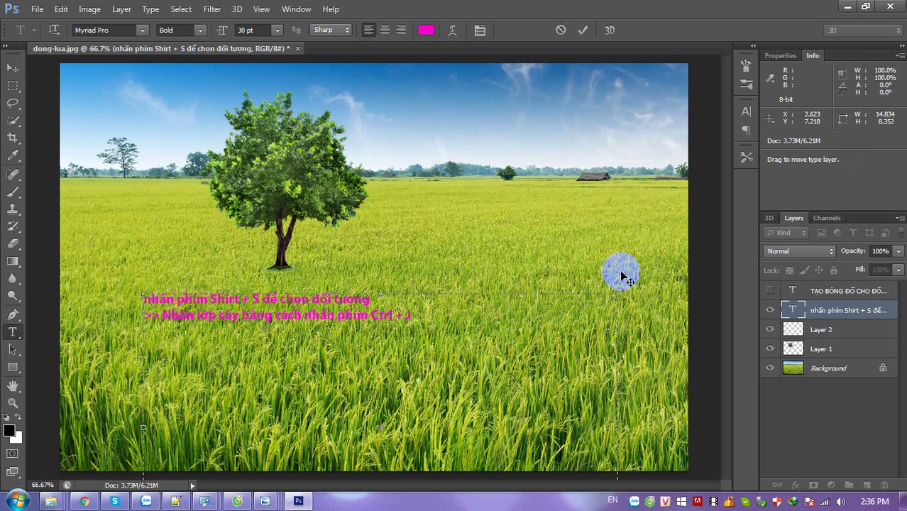
{"action": "left_click", "coordinate": [774, 319]}
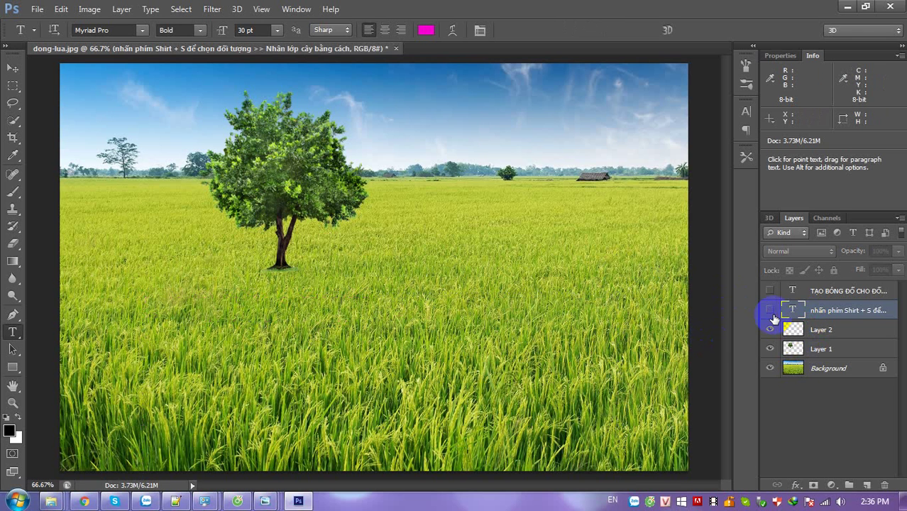
Step: Duplicate the tree layer Layer 1 with Ctrl+J
{"action": "left_click", "coordinate": [801, 353]}
{"action": "key", "text": "ctrl+j"}
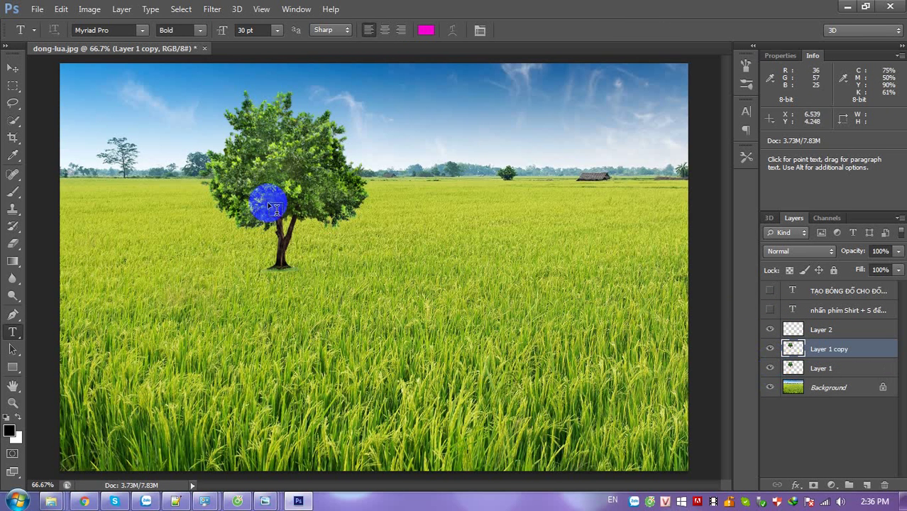
{"action": "left_click", "coordinate": [176, 501]}
{"action": "key", "text": "super+d"}
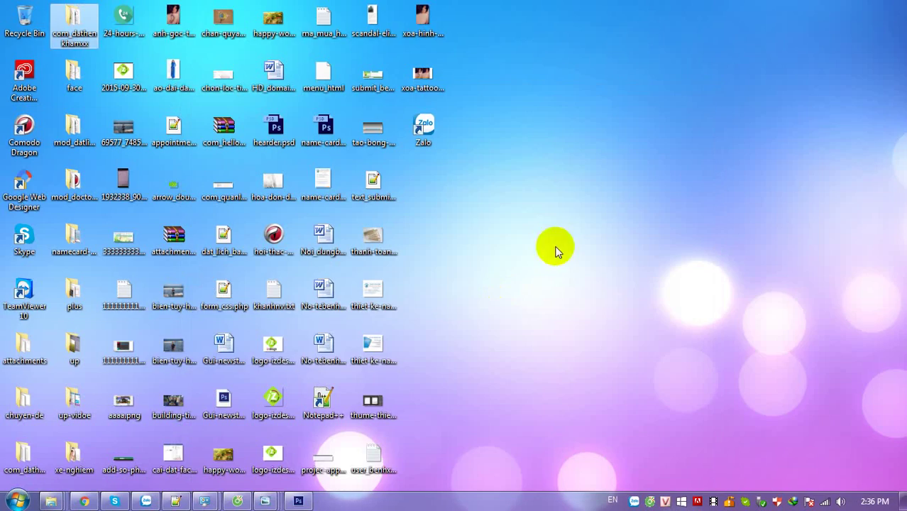
{"action": "left_click", "coordinate": [298, 501]}
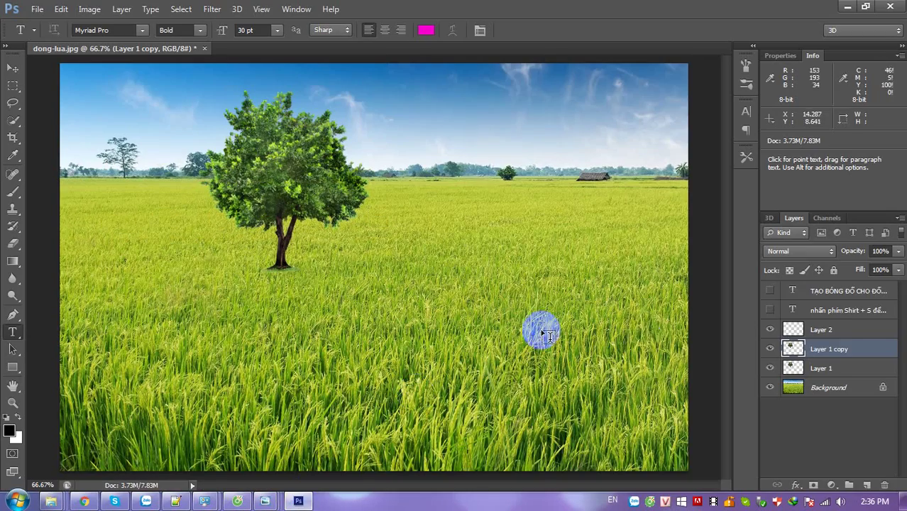
Step: Replace the instruction text with 'Nhấn ctrl + T xoay đối tượng' and commit it
{"action": "left_click", "coordinate": [769, 309]}
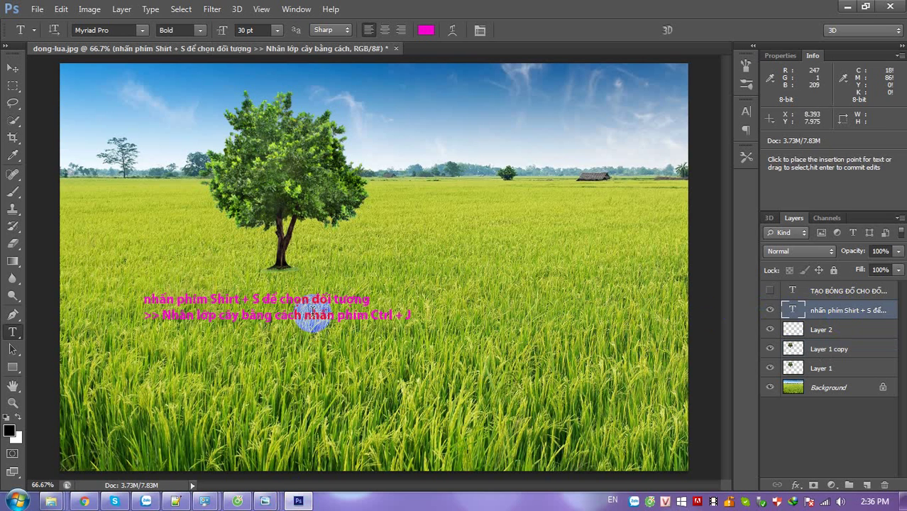
{"action": "left_click", "coordinate": [307, 332]}
{"action": "key", "text": "ctrl+a"}
{"action": "type", "text": "Nh"}
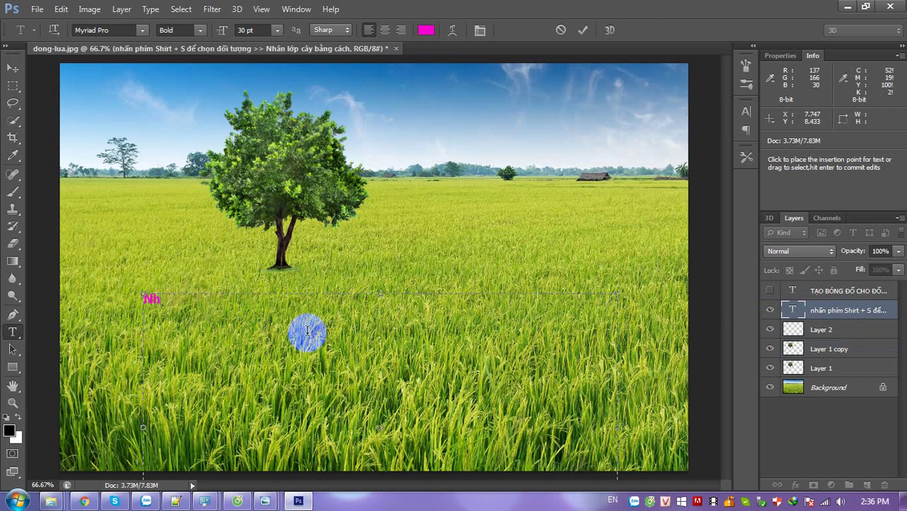
{"action": "type", "text": "ân Trí"}
{"action": "key", "text": "BackSpace"}
{"action": "key", "text": "BackSpace"}
{"action": "key", "text": "BackSpace"}
{"action": "type", "text": "ctrl"}
{"action": "type", "text": " + T"}
{"action": "type", "text": " xoa"}
{"action": "type", "text": "y đối tuo"}
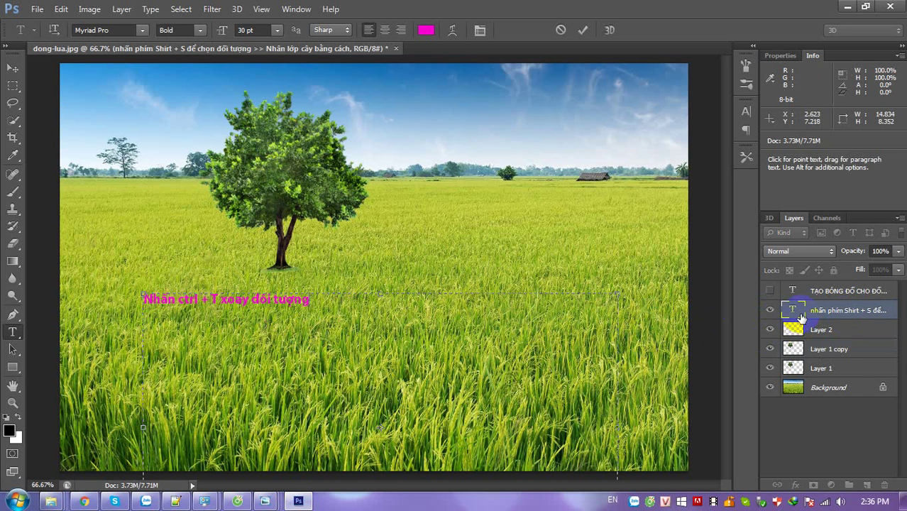
{"action": "left_click", "coordinate": [795, 328]}
Step: Select the Layer 1 copy tree layer and hide the rotate note
{"action": "left_click", "coordinate": [822, 371]}
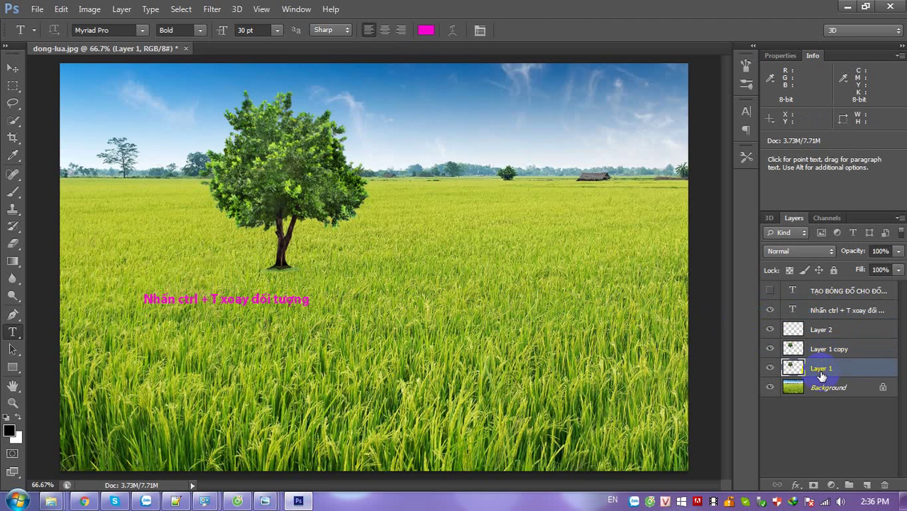
{"action": "left_click", "coordinate": [822, 353]}
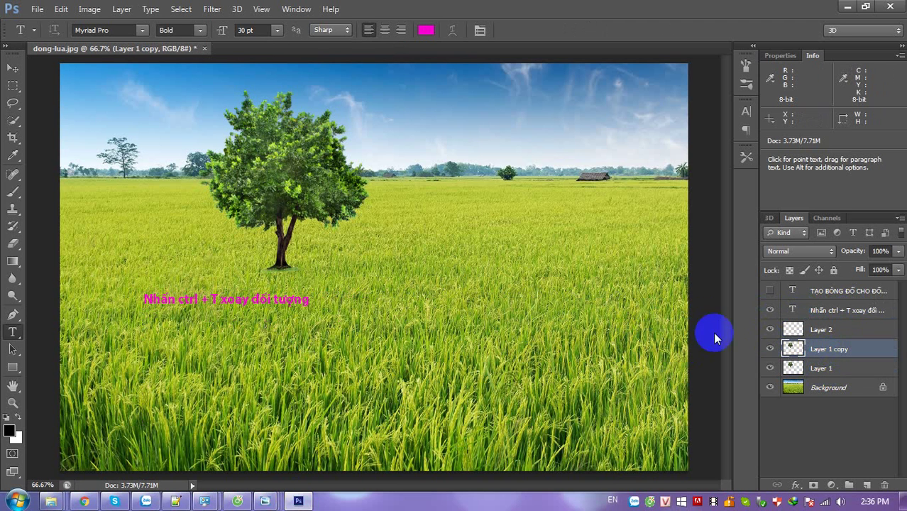
{"action": "left_click", "coordinate": [770, 310]}
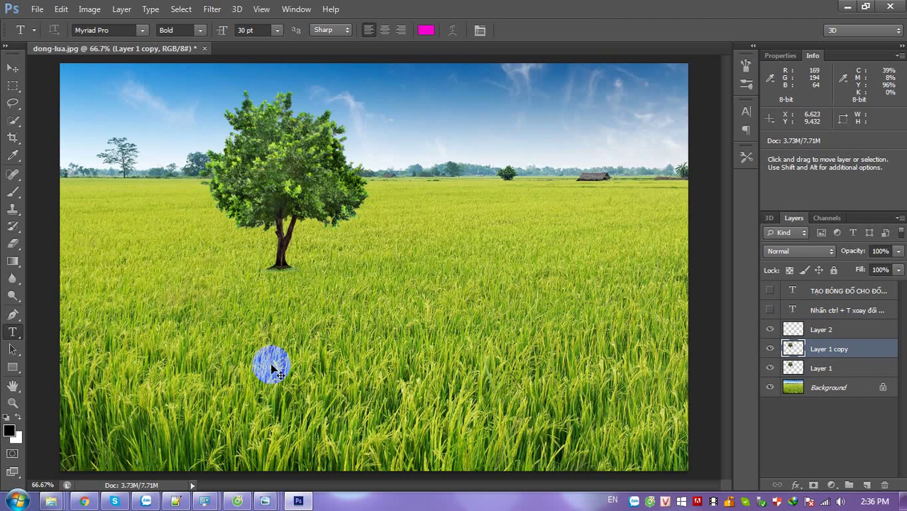
Step: Rotate the tree copy 180° and move it below the original tree
{"action": "key", "text": "ctrl+t"}
{"action": "right_click", "coordinate": [284, 181]}
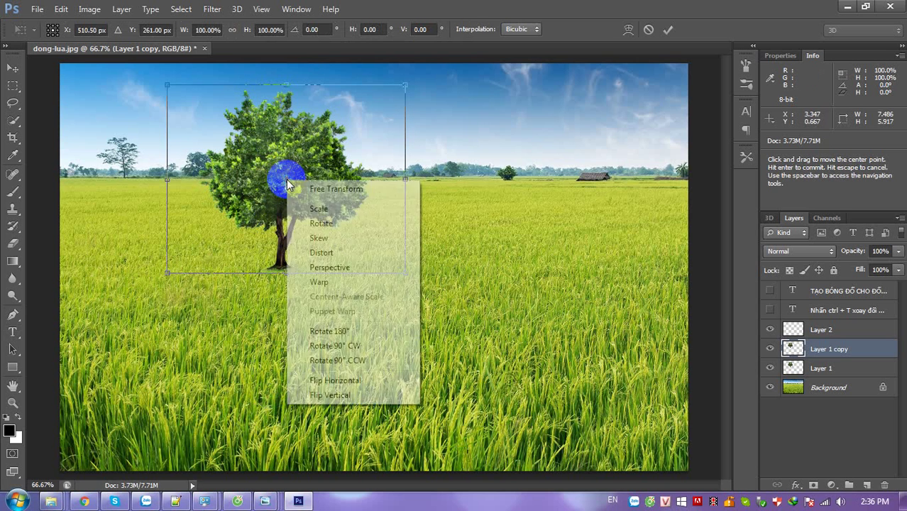
{"action": "left_click", "coordinate": [317, 332]}
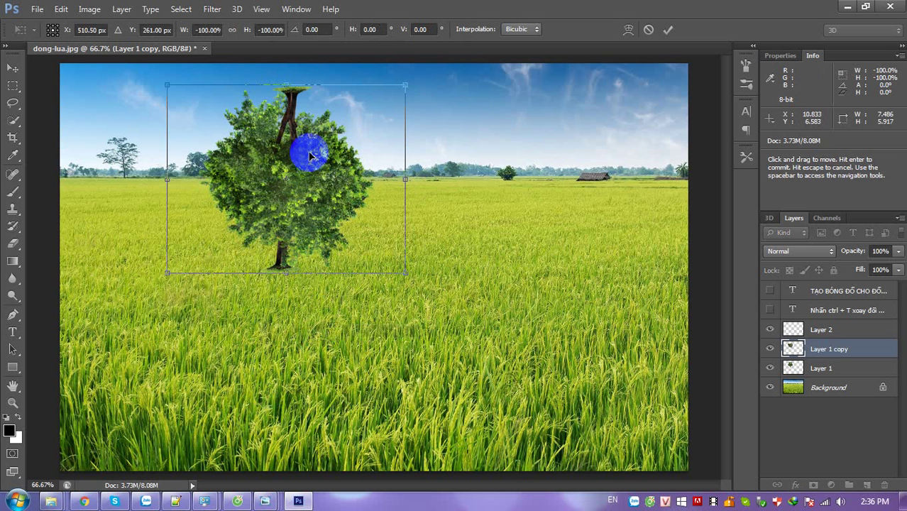
{"action": "left_click_drag", "start_coordinate": [308, 146], "coordinate": [287, 328]}
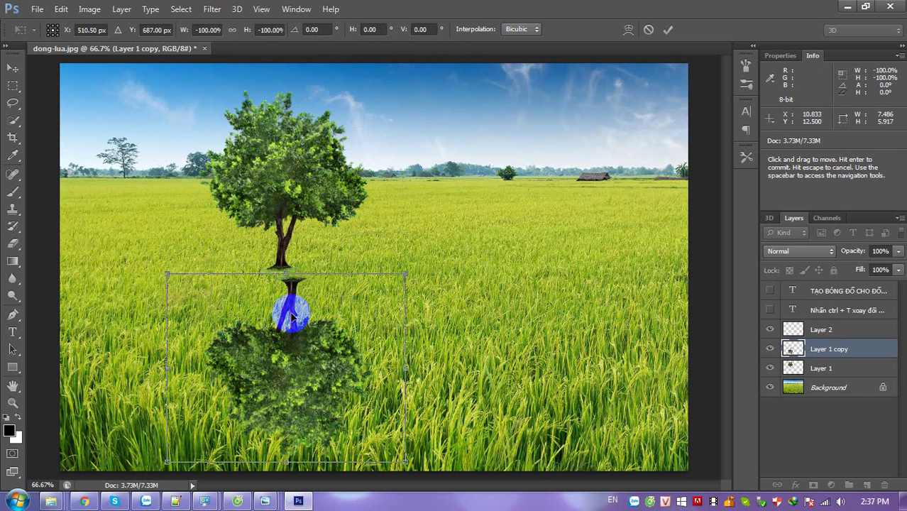
Step: Flip the upside-down copy horizontally and commit the transform
{"action": "right_click", "coordinate": [291, 335]}
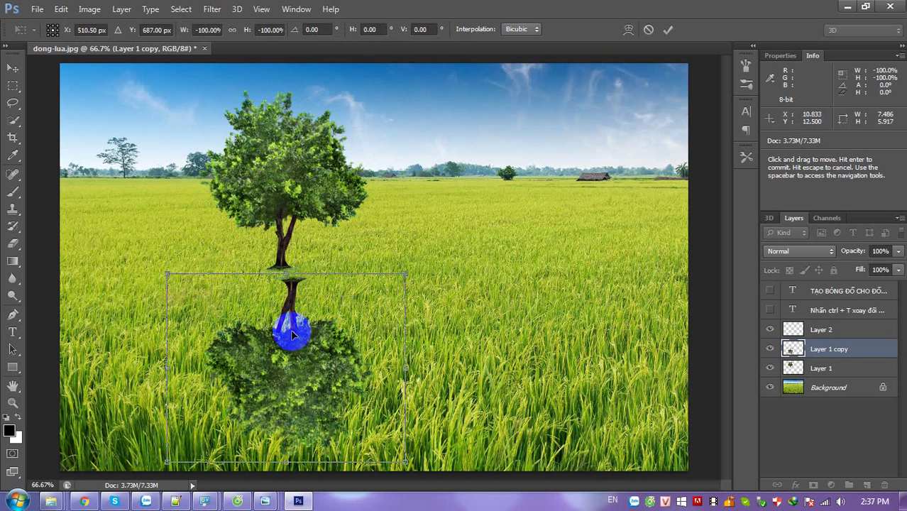
{"action": "left_click", "coordinate": [325, 306]}
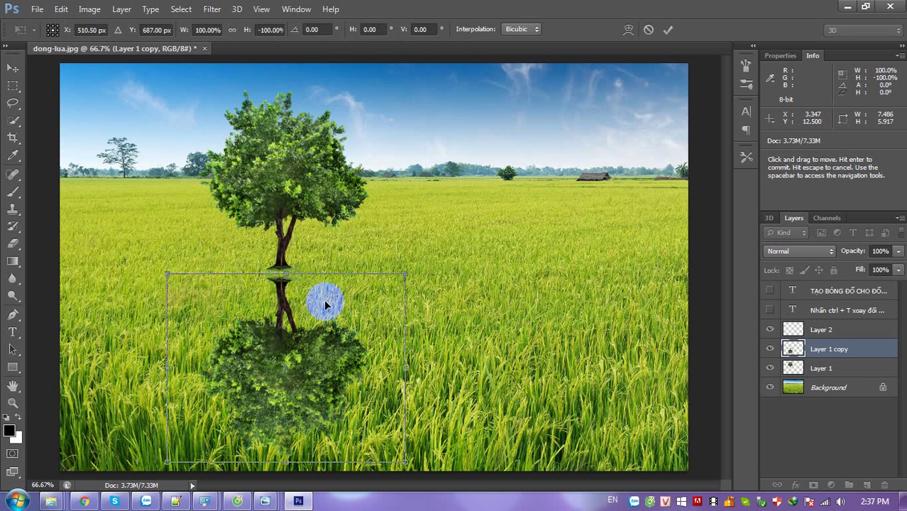
{"action": "left_click", "coordinate": [317, 323]}
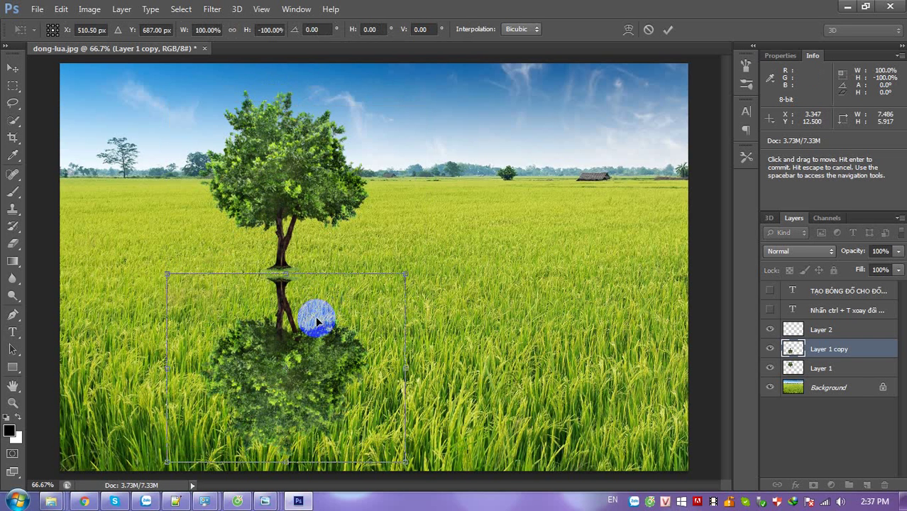
{"action": "key", "text": "Return"}
{"action": "key", "text": "t"}
{"action": "key", "text": "c"}
{"action": "key", "text": "v"}
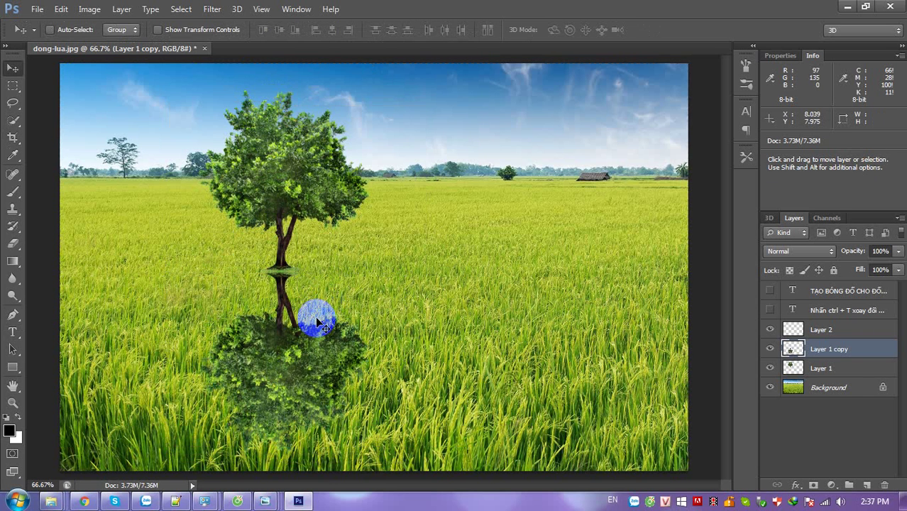
Step: Skew the reflection so its bottom slants to the left
{"action": "key", "text": "ctrl+t"}
{"action": "right_click", "coordinate": [308, 368]}
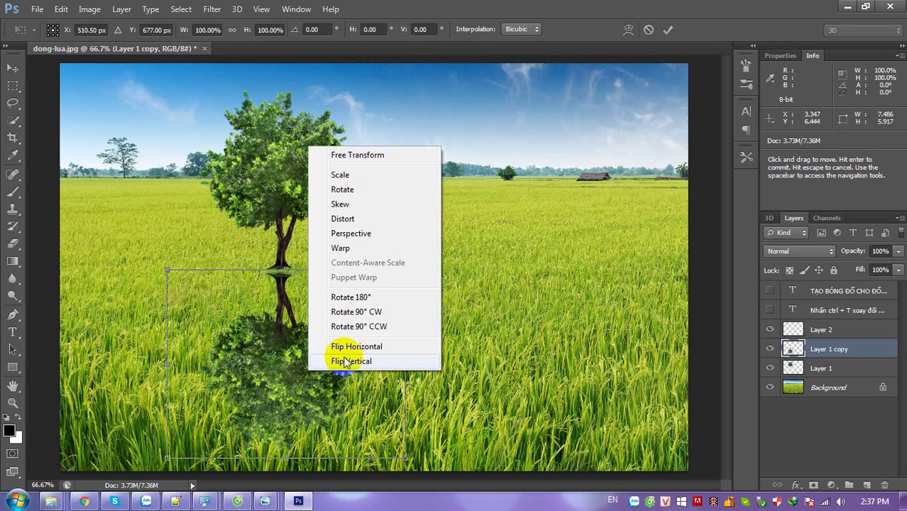
{"action": "left_click", "coordinate": [342, 204]}
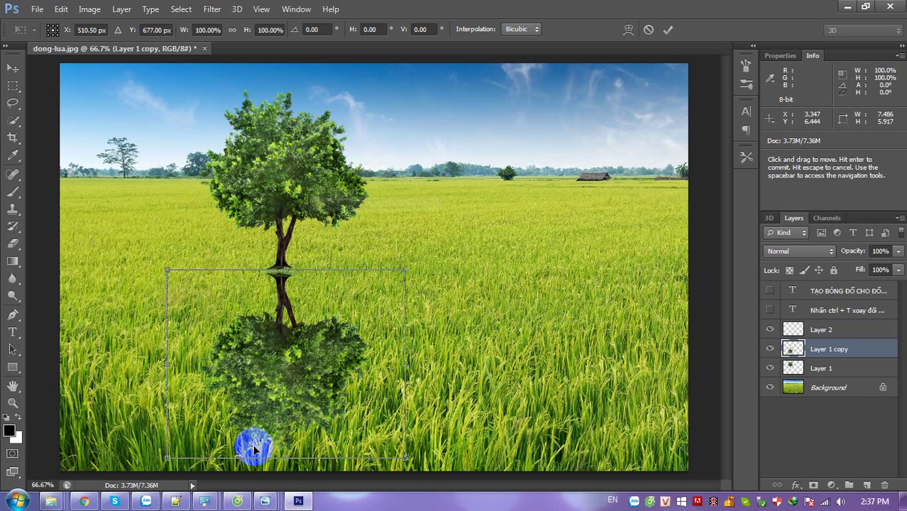
{"action": "left_click_drag", "start_coordinate": [284, 458], "coordinate": [213, 452]}
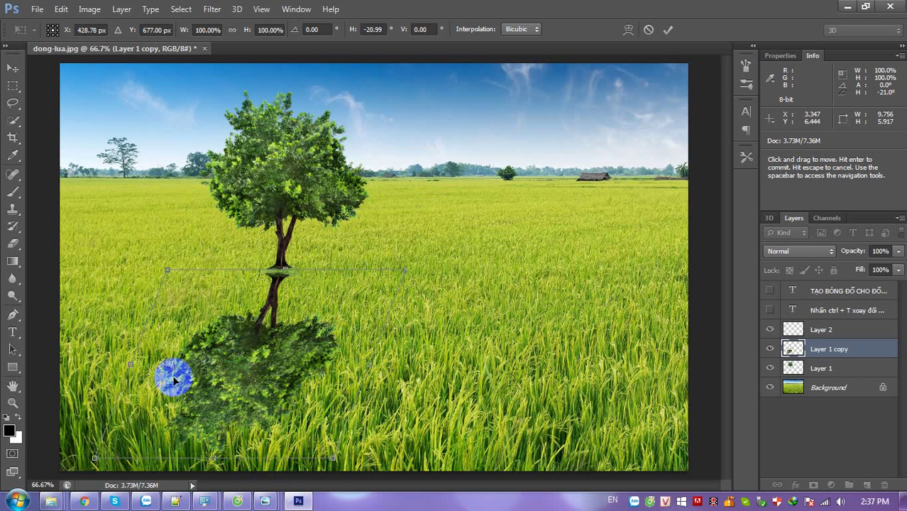
{"action": "mouse_move", "coordinate": [213, 464]}
{"action": "left_mouse_down"}
{"action": "mouse_move", "coordinate": [219, 445]}
{"action": "mouse_move", "coordinate": [206, 445]}
{"action": "left_mouse_up"}
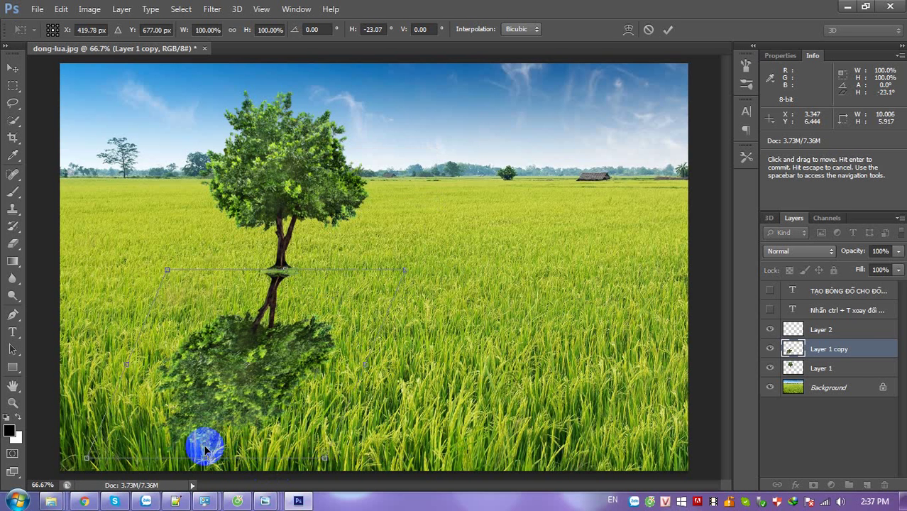
Step: Distort the shadow to shorten it by raising its bottom edge, and commit
{"action": "right_click", "coordinate": [231, 388]}
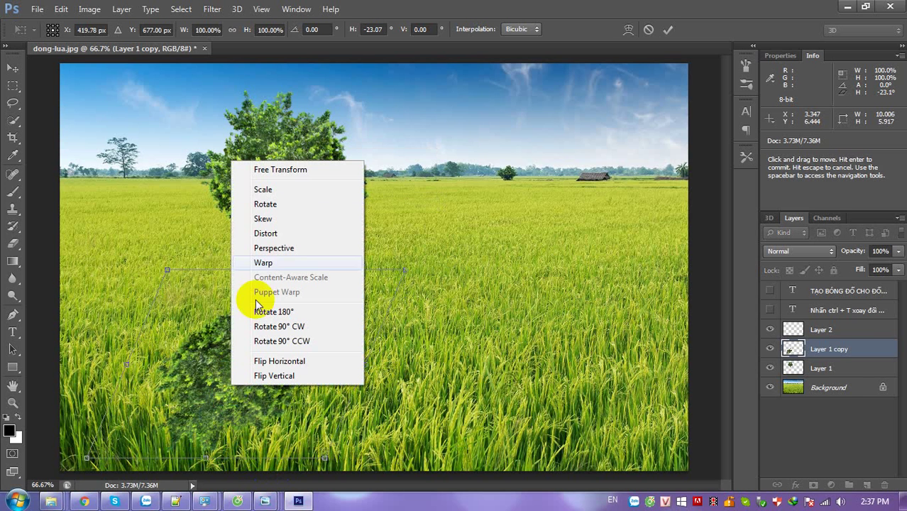
{"action": "left_click", "coordinate": [268, 190]}
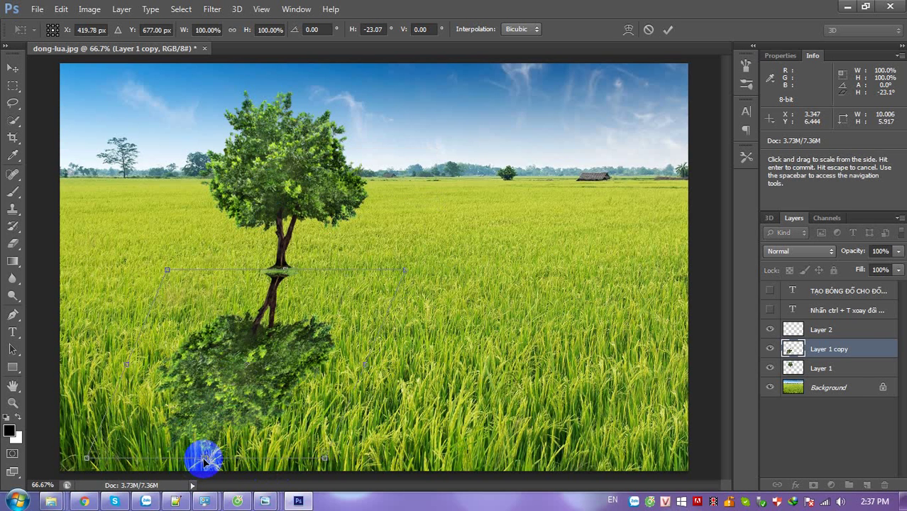
{"action": "right_click", "coordinate": [263, 317]}
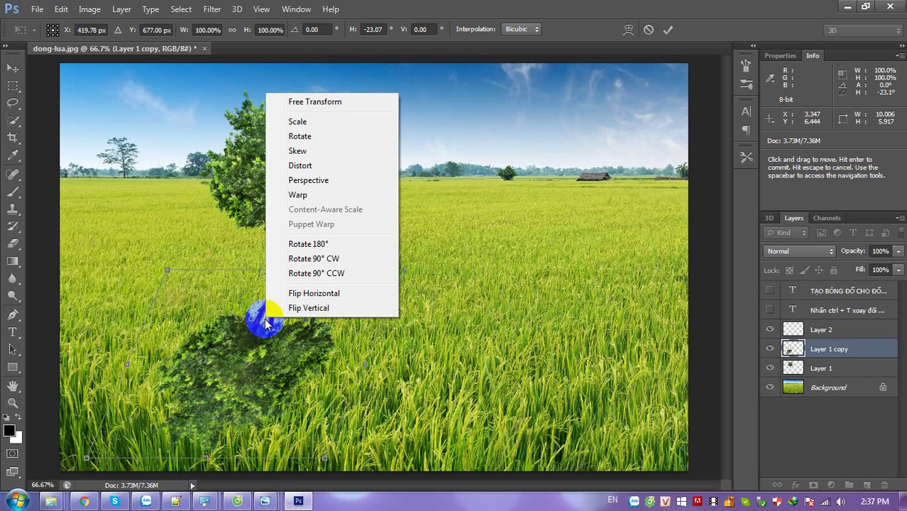
{"action": "left_click", "coordinate": [299, 168]}
{"action": "left_click_drag", "start_coordinate": [204, 457], "coordinate": [210, 433]}
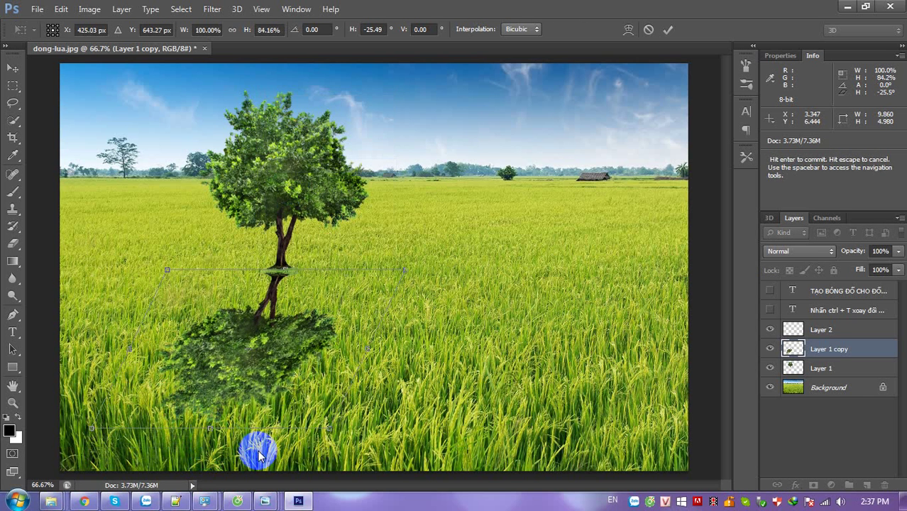
{"action": "key", "text": "Return"}
Step: Transform the shadow again, undoing a move, and skew its base further left
{"action": "key", "text": "ctrl+t"}
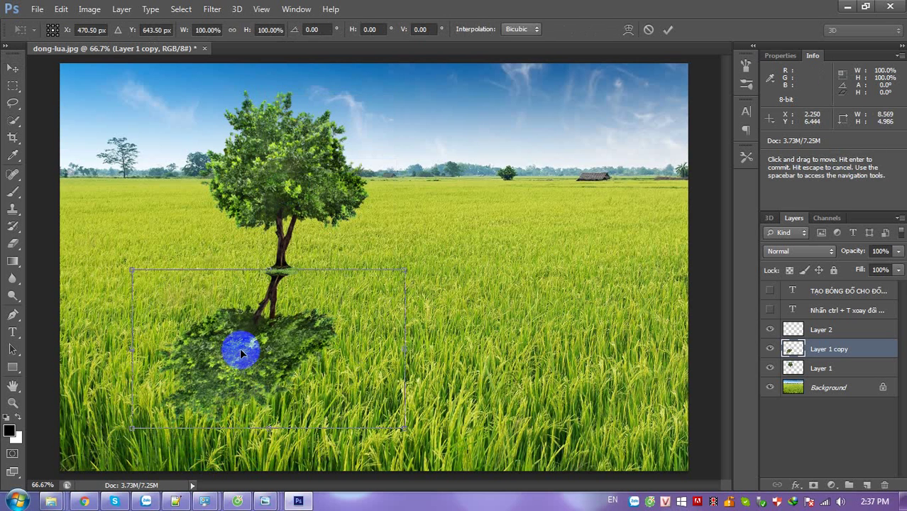
{"action": "left_click_drag", "start_coordinate": [250, 387], "coordinate": [234, 394]}
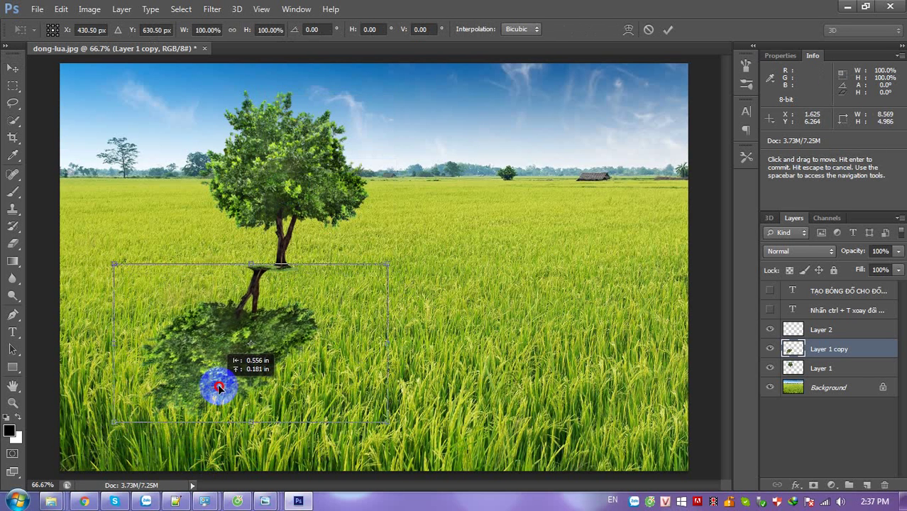
{"action": "key", "text": "ctrl+z"}
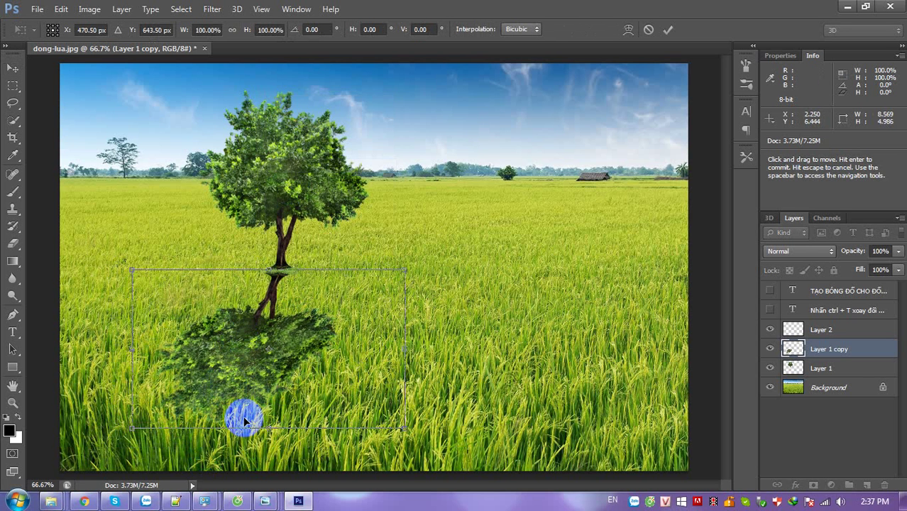
{"action": "right_click", "coordinate": [247, 355]}
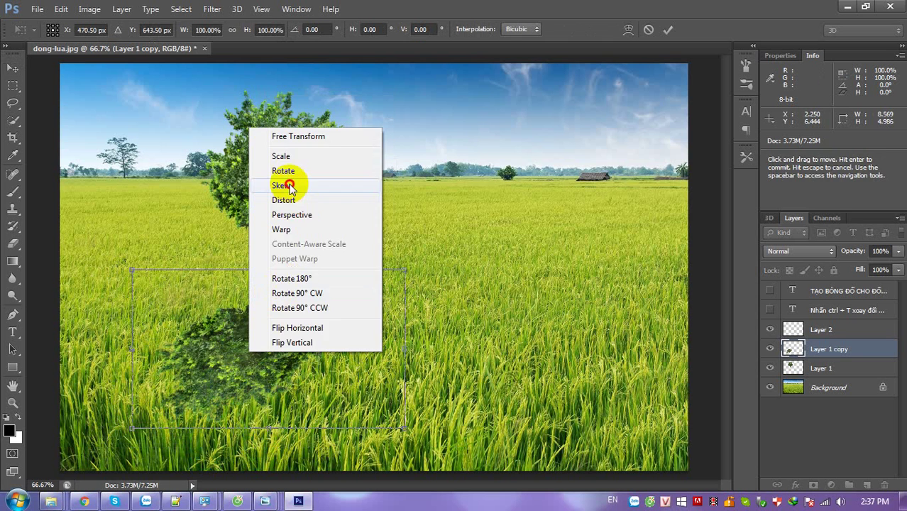
{"action": "left_click", "coordinate": [314, 184]}
{"action": "left_click_drag", "start_coordinate": [264, 445], "coordinate": [240, 424]}
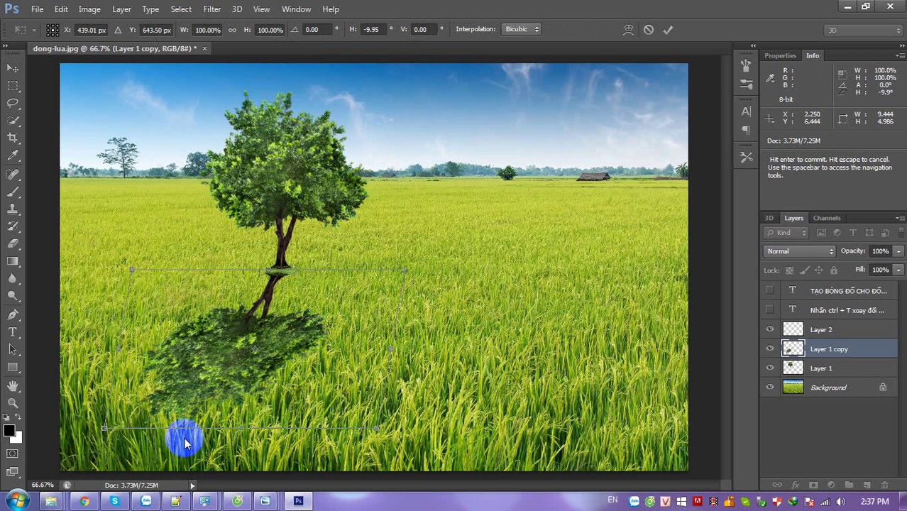
Step: Distort the shadow shorter by raising its bottom edge and commit the transform
{"action": "right_click", "coordinate": [217, 361]}
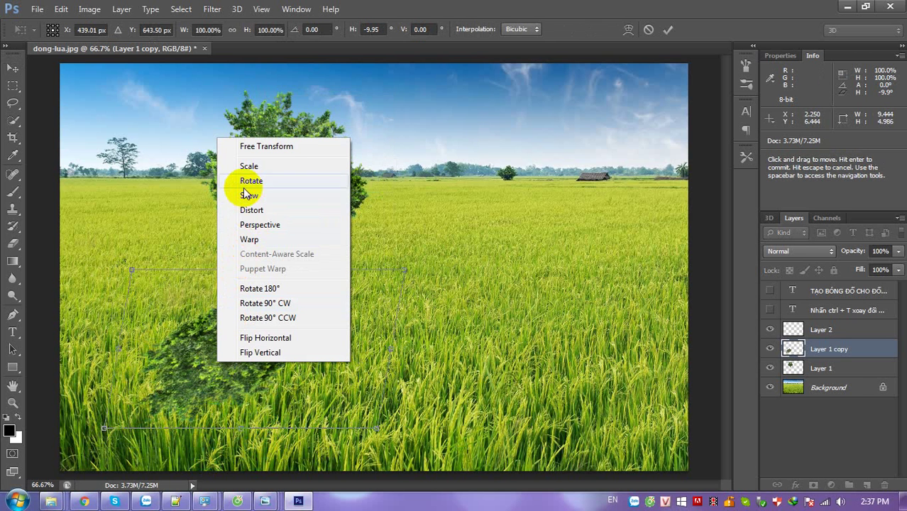
{"action": "left_click", "coordinate": [251, 210]}
{"action": "left_click_drag", "start_coordinate": [240, 425], "coordinate": [247, 389]}
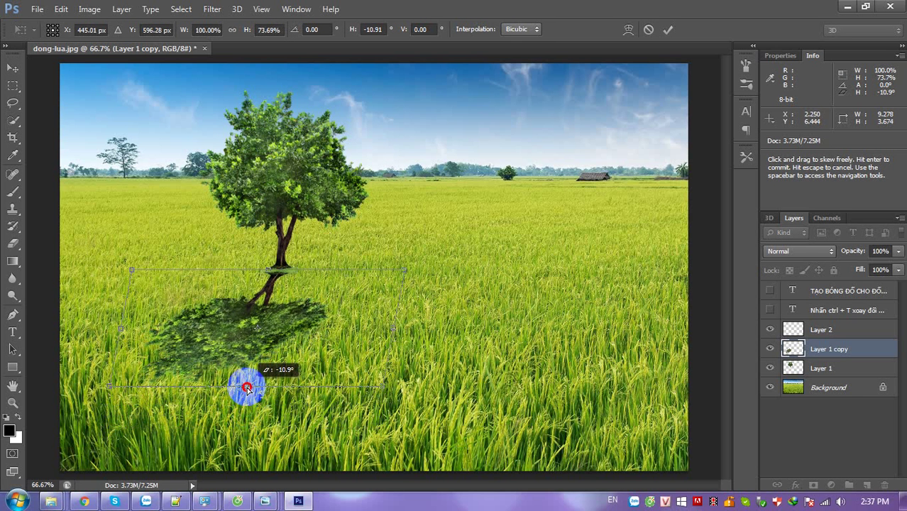
{"action": "left_click_drag", "start_coordinate": [247, 389], "coordinate": [250, 387]}
{"action": "key", "text": "Return"}
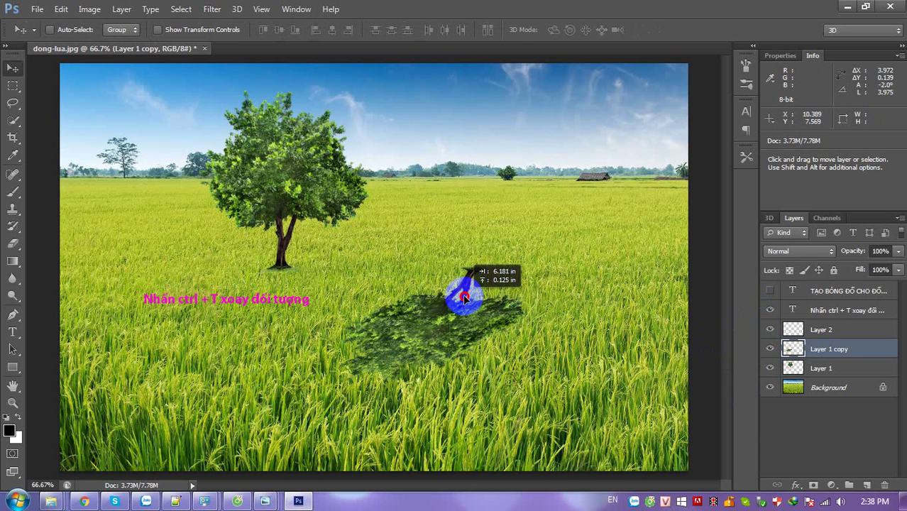
Step: Move the pink instruction text to the centre-right and start replacing its wording
{"action": "left_click", "coordinate": [845, 310]}
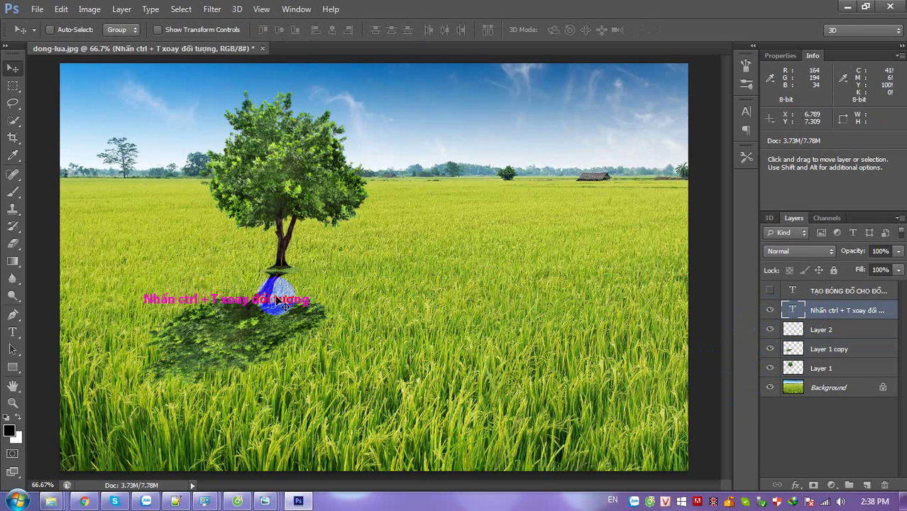
{"action": "left_click_drag", "start_coordinate": [275, 299], "coordinate": [530, 250]}
{"action": "key", "text": "t"}
{"action": "left_click", "coordinate": [478, 252]}
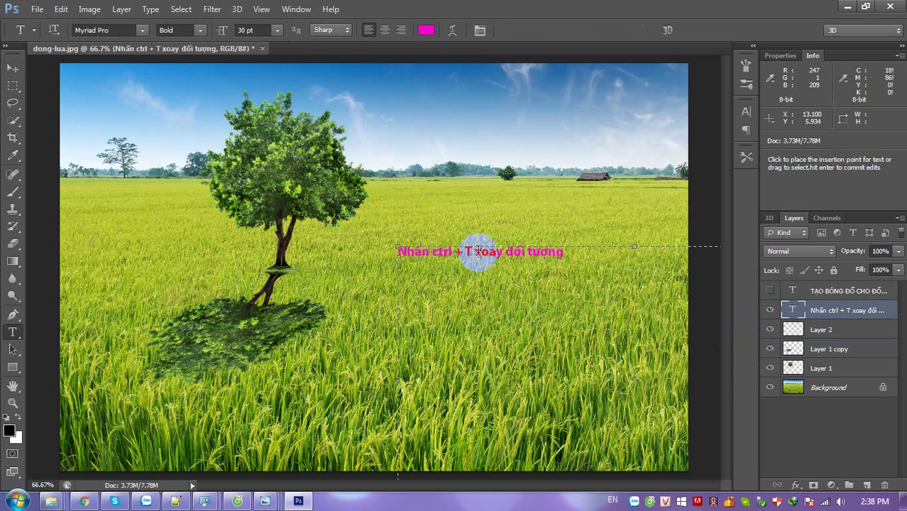
{"action": "key", "text": "ctrl+a"}
{"action": "type", "text": "Xoa"}
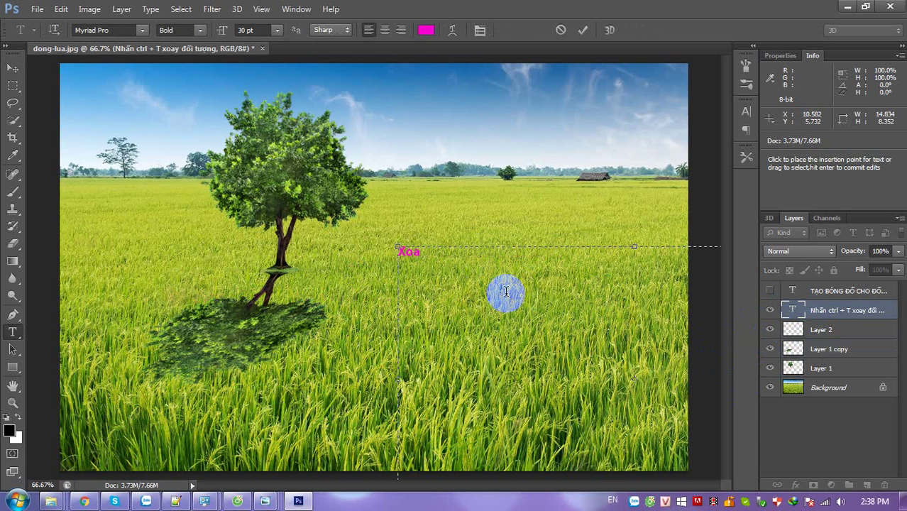
{"action": "type", "text": "y"}
{"action": "type", "text": "Sau"}
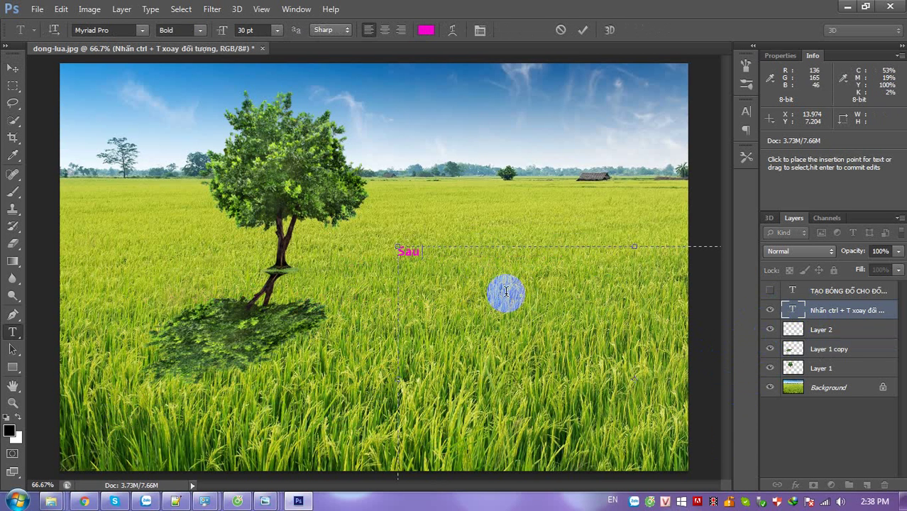
{"action": "type", "text": " khi de"}
{"action": "type", "text": " chinh bó"}
{"action": "type", "text": "ng"}
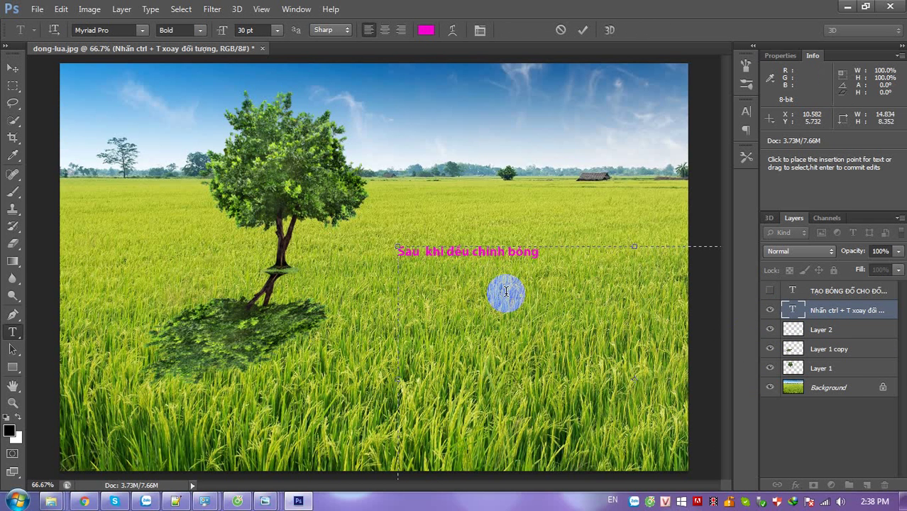
{"action": "type", "text": "hu"}
{"action": "type", "text": " h"}
{"action": "type", "text": "ơp"}
Step: Continue the pink note with a line about Ctrl+clicking the object
{"action": "type", "text": "Nha"}
{"action": "type", "text": "m"}
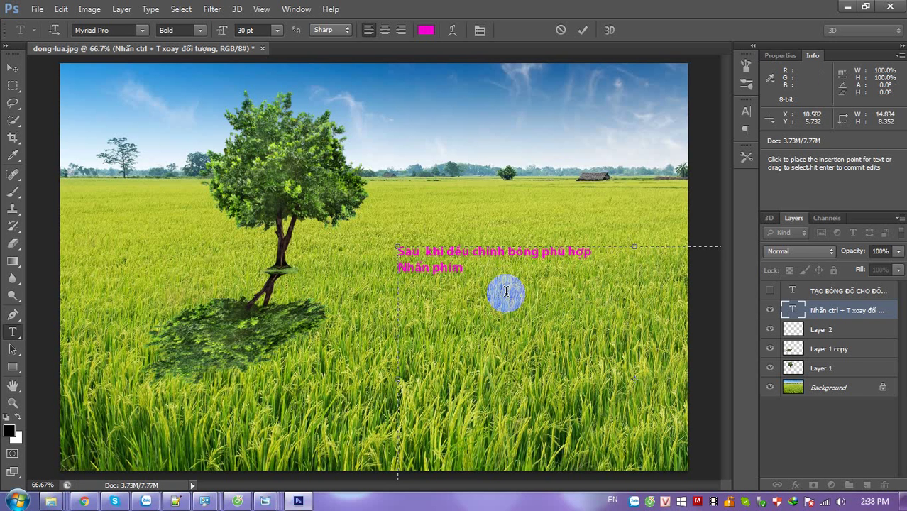
{"action": "type", "text": " Ct"}
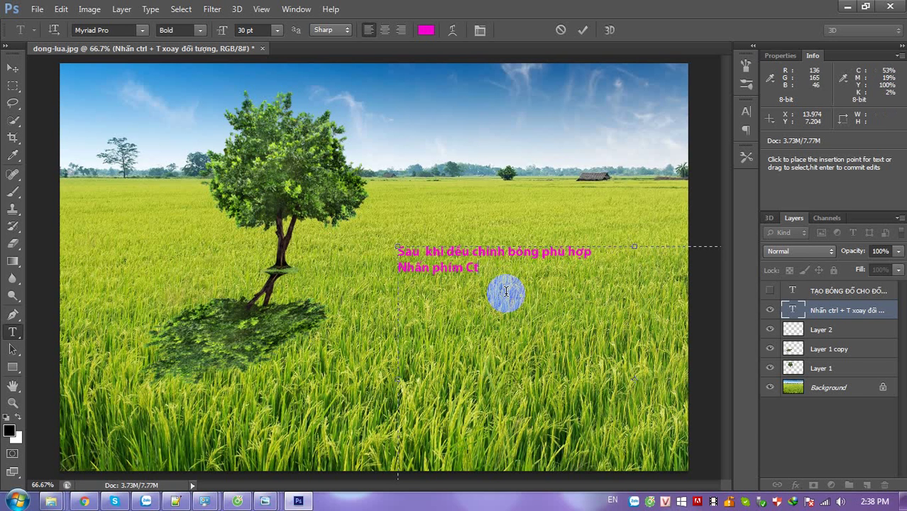
{"action": "type", "text": "rl"}
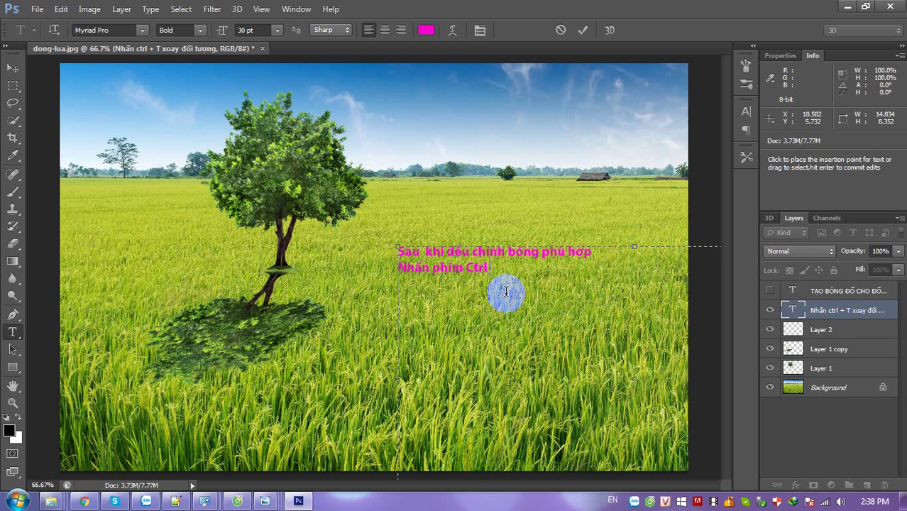
{"action": "type", "text": " + Click ch"}
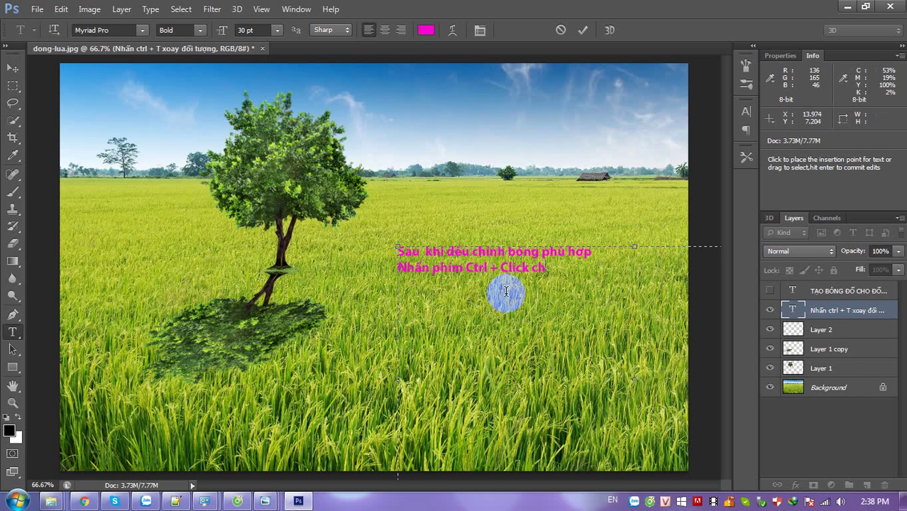
{"action": "type", "text": "uo"}
{"action": "type", "text": "àog"}
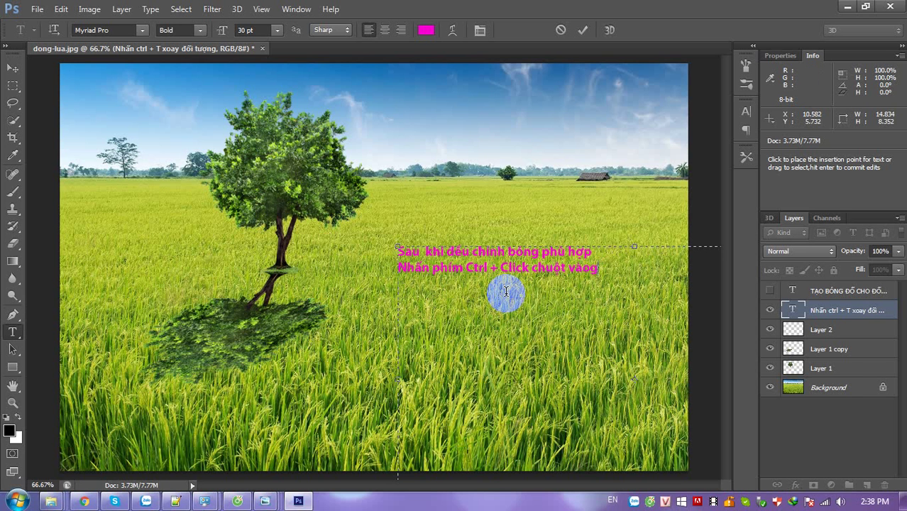
{"action": "type", "text": " đối tượng"}
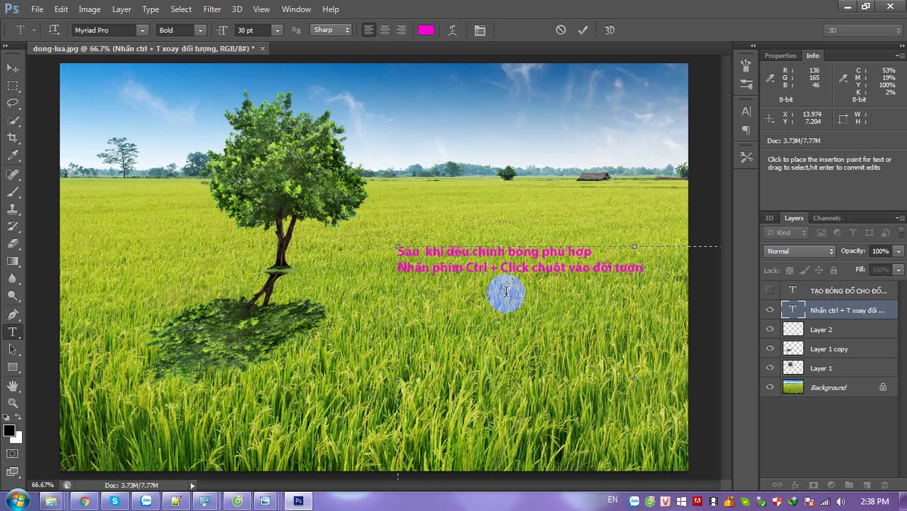
Step: Commit the rewritten instruction text and load the tree's outline as a selection
{"action": "left_click", "coordinate": [818, 312]}
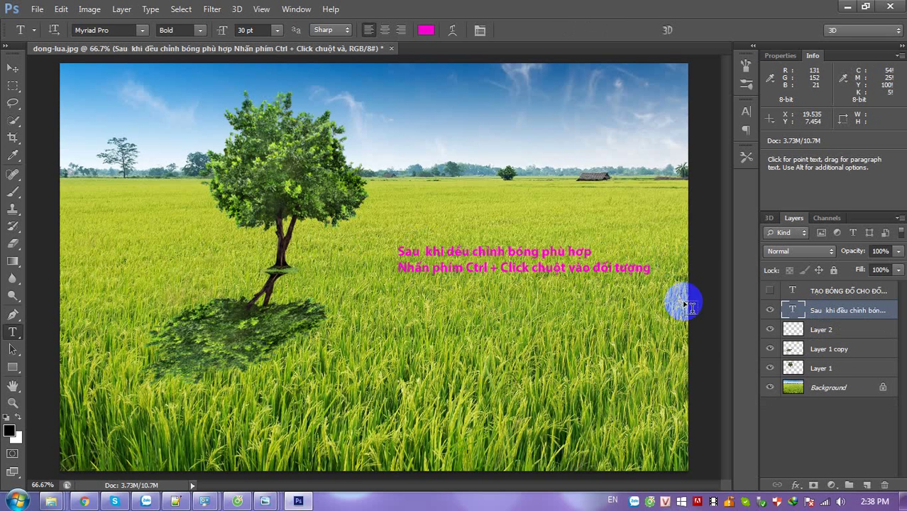
{"action": "left_click", "coordinate": [792, 367], "text": "ctrl"}
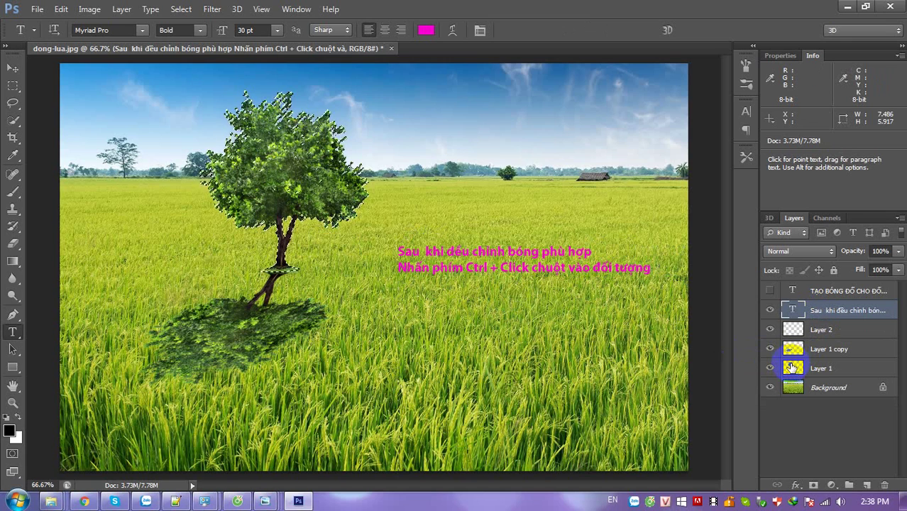
{"action": "key", "text": "ctrl+s"}
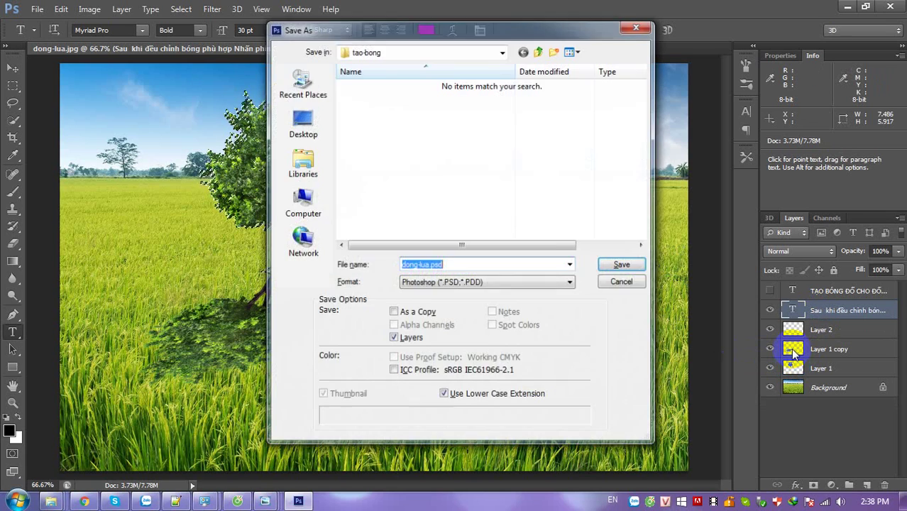
{"action": "key", "text": "Escape"}
{"action": "key", "text": "ctrl+d"}
Step: Load the Layer 1 copy shadow outline as a selection and set the foreground to black (000000)
{"action": "left_click", "coordinate": [794, 350]}
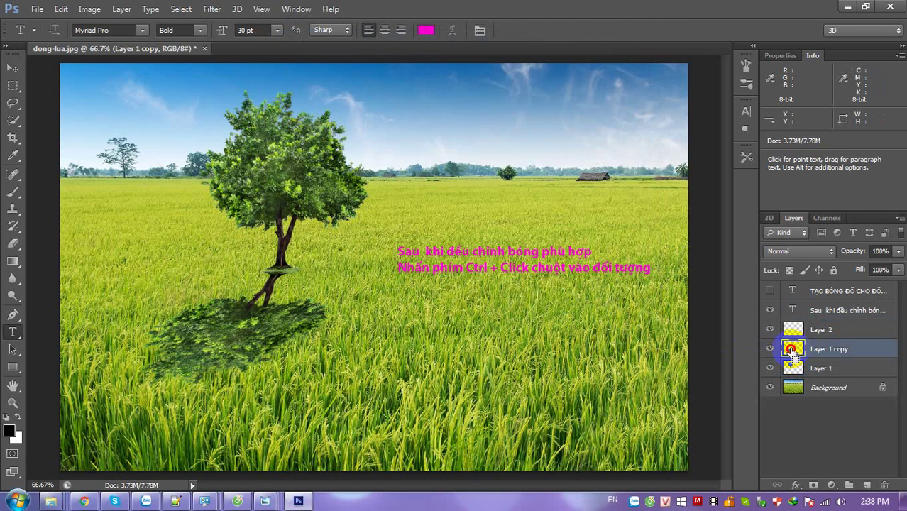
{"action": "left_click", "coordinate": [793, 350], "text": "ctrl"}
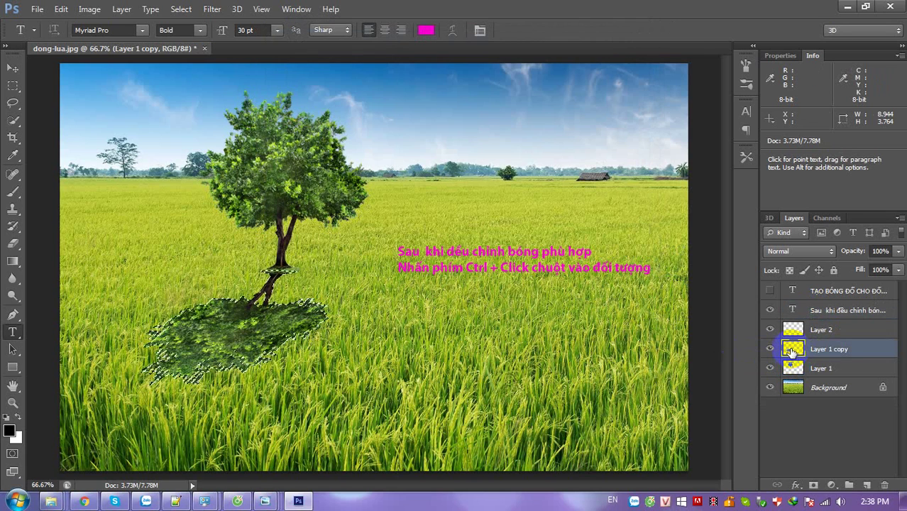
{"action": "left_click", "coordinate": [9, 432]}
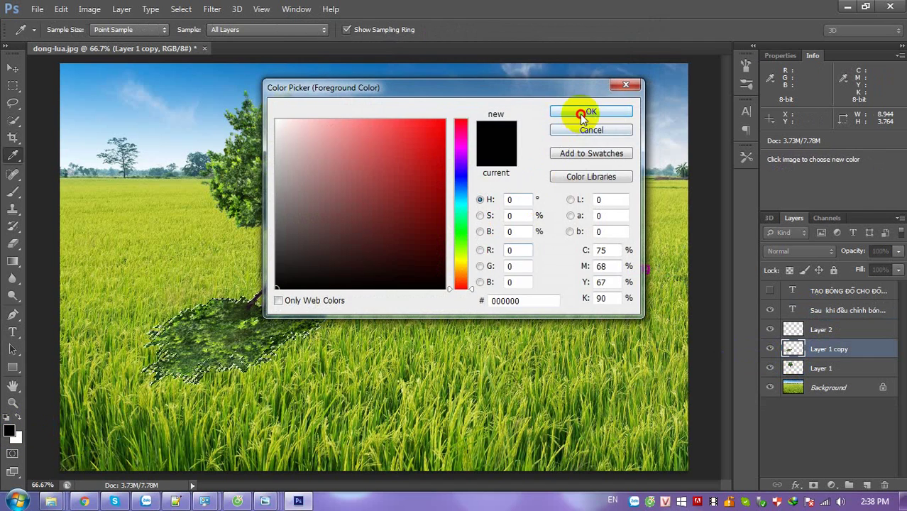
{"action": "left_click", "coordinate": [583, 112]}
Step: Add the note line 'Tô màu đen cho bóng cây', then check it by toggling the text layer
{"action": "key", "text": "t"}
{"action": "left_click", "coordinate": [578, 299]}
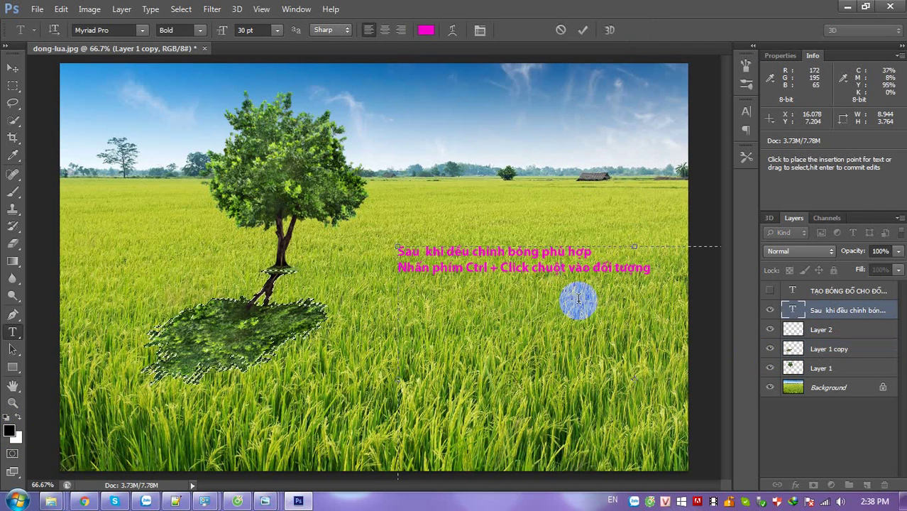
{"action": "left_click", "coordinate": [593, 316]}
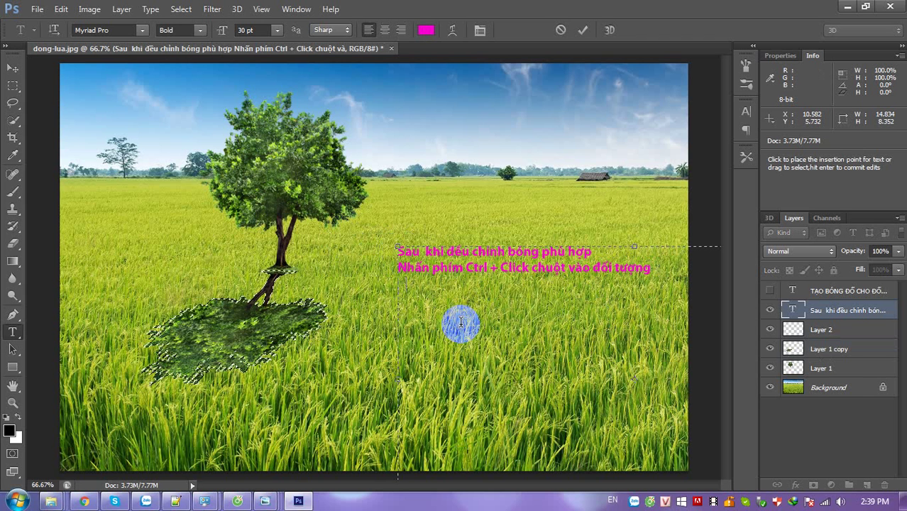
{"action": "type", "text": "Bpp"}
{"action": "key", "text": "BackSpace"}
{"action": "key", "text": "BackSpace"}
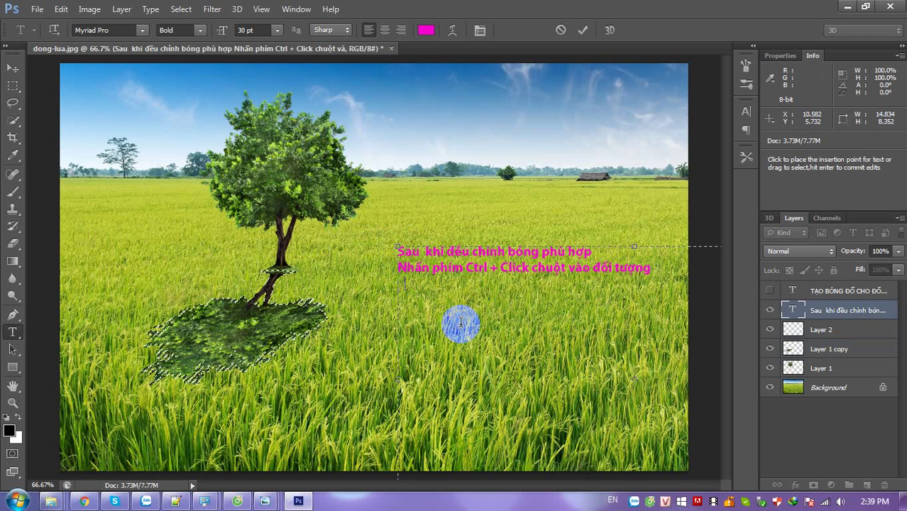
{"action": "type", "text": "Tô may"}
{"action": "key", "text": "BackSpace"}
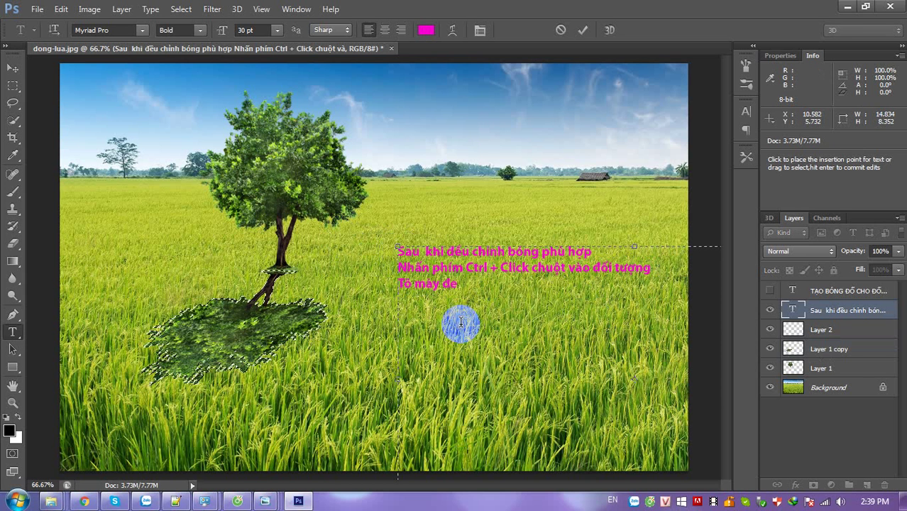
{"action": "type", "text": "uf de"}
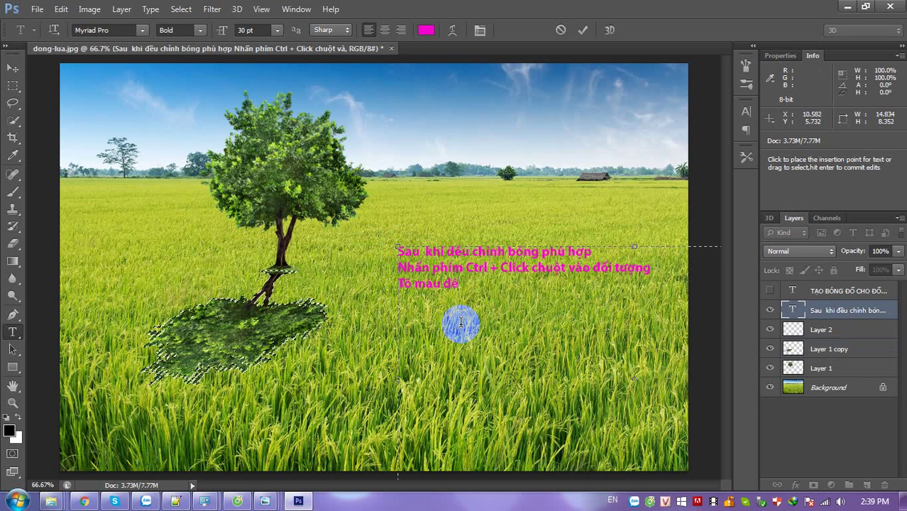
{"action": "type", "text": " đội"}
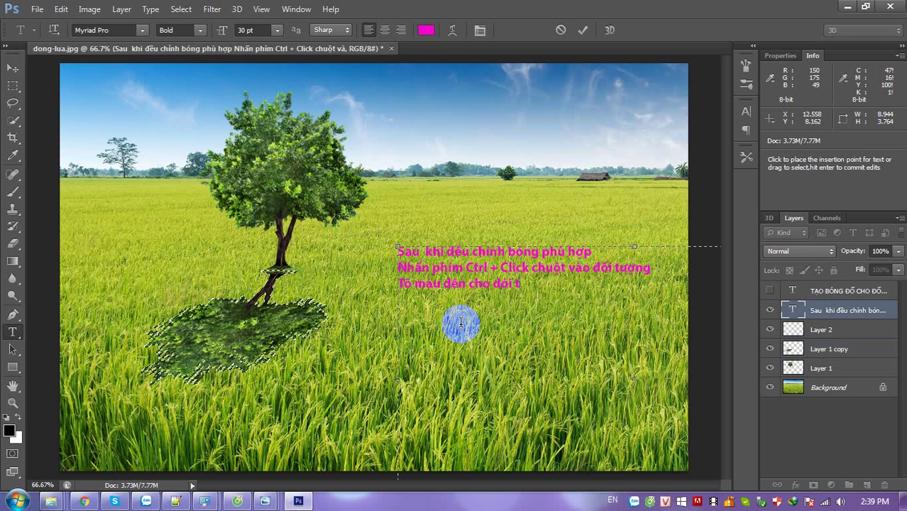
{"action": "type", "text": " t"}
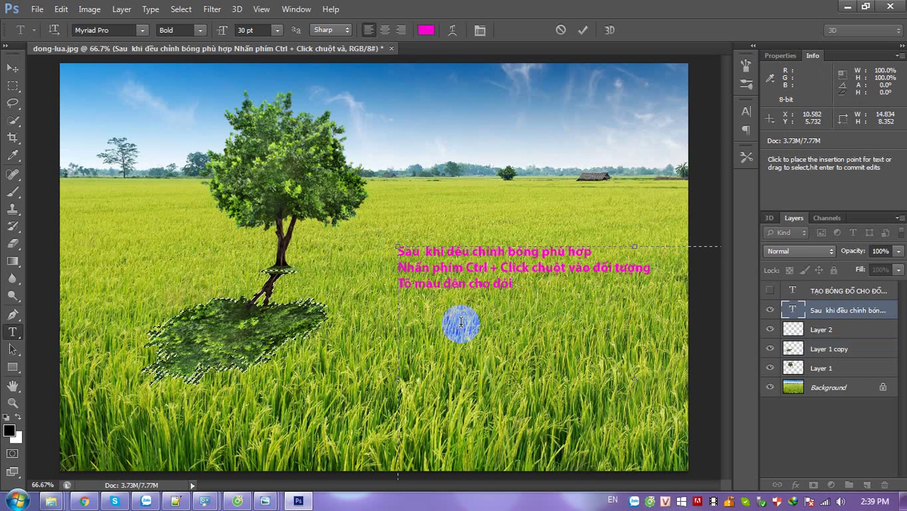
{"action": "type", "text": "oi"}
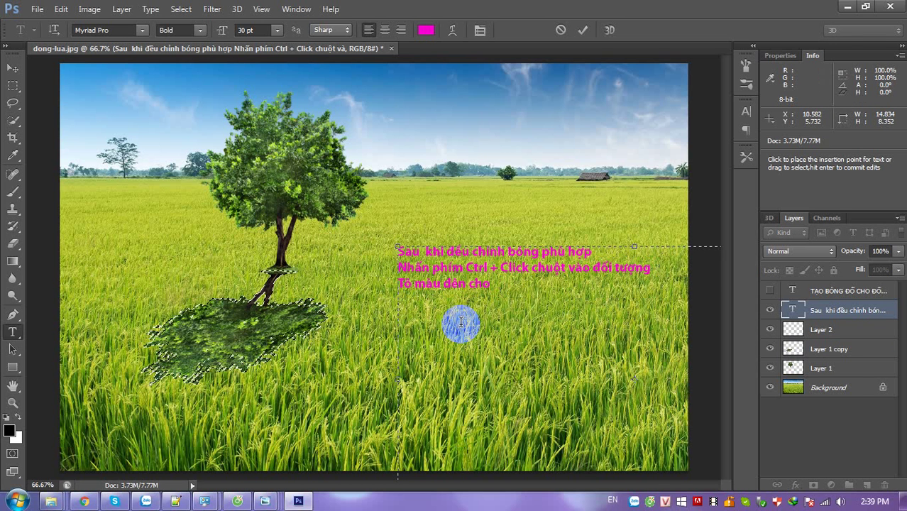
{"action": "type", "text": "s"}
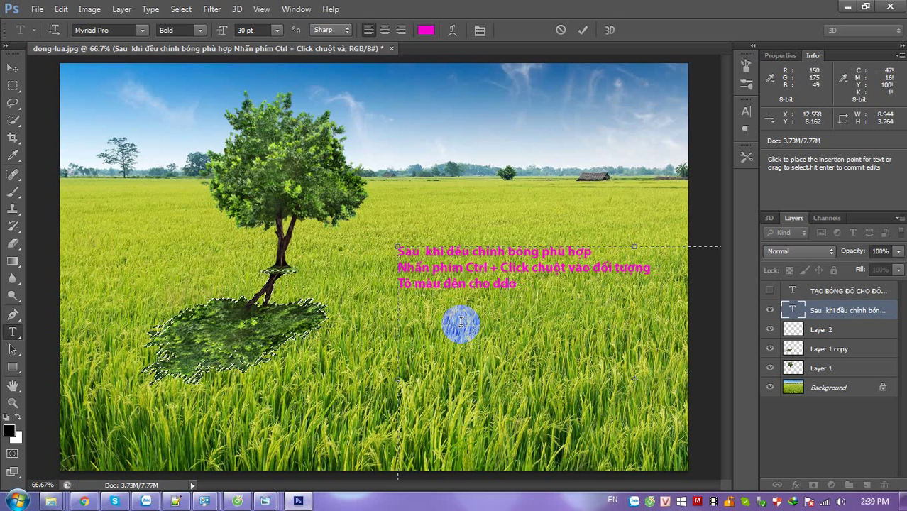
{"action": "key", "text": "BackSpace"}
{"action": "key", "text": "BackSpace"}
{"action": "key", "text": "BackSpace"}
{"action": "type", "text": "o"}
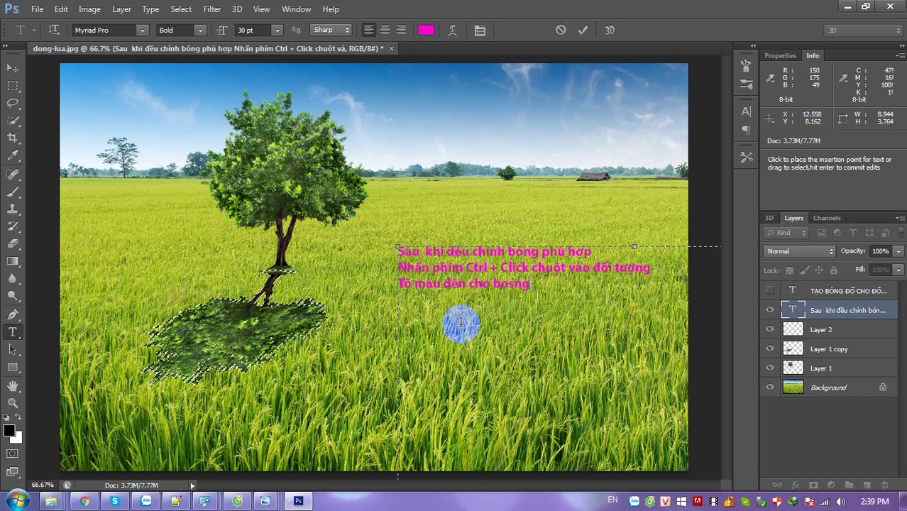
{"action": "type", "text": "sn"}
{"action": "key", "text": "BackSpace"}
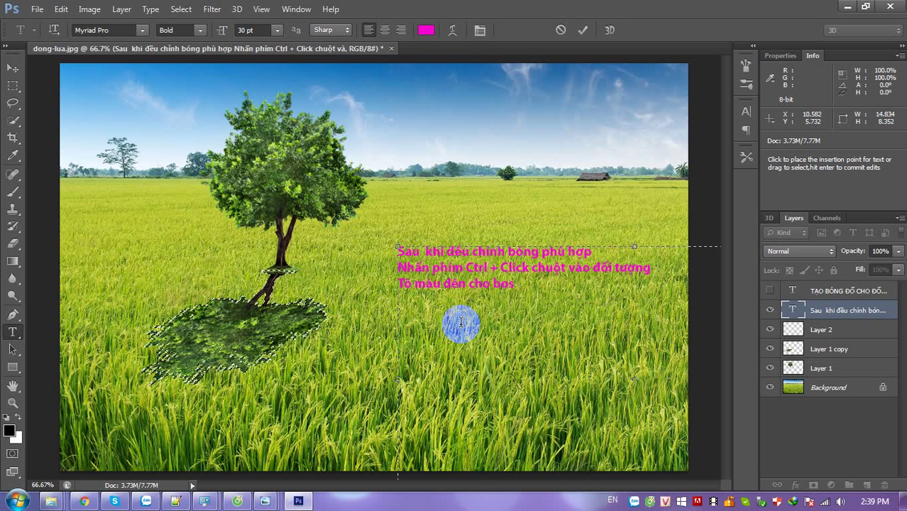
{"action": "type", "text": "ng"}
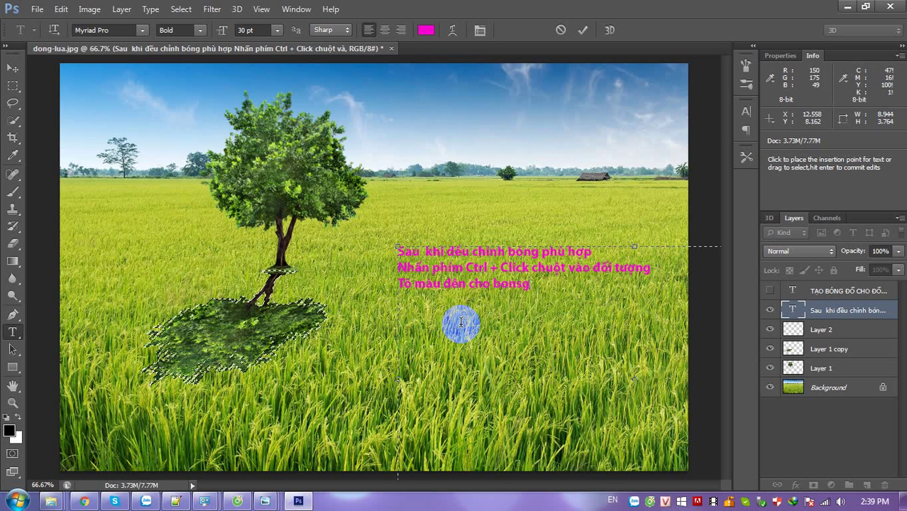
{"action": "type", "text": " ca"}
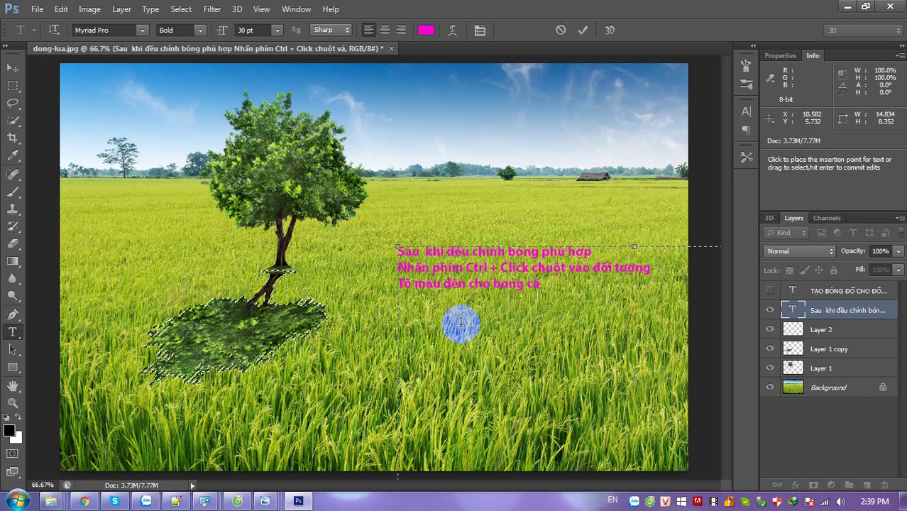
{"action": "left_click", "coordinate": [794, 312]}
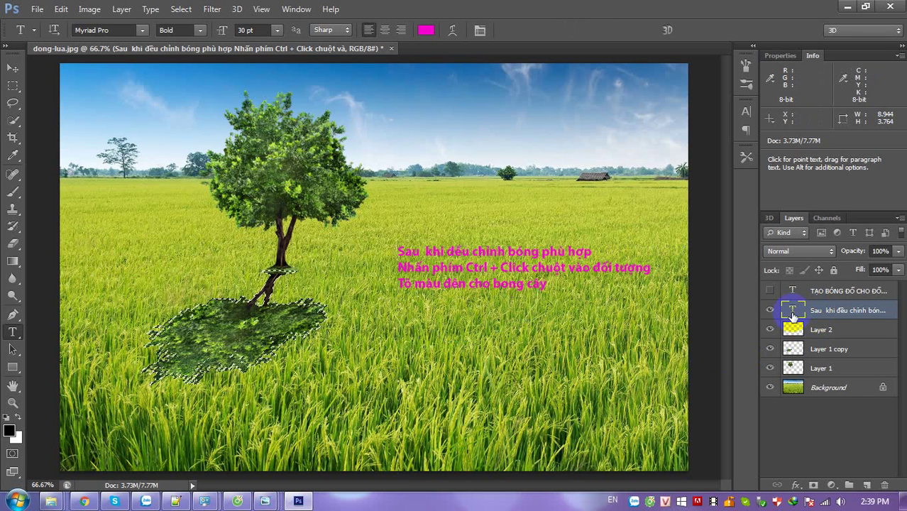
{"action": "left_click", "coordinate": [770, 312]}
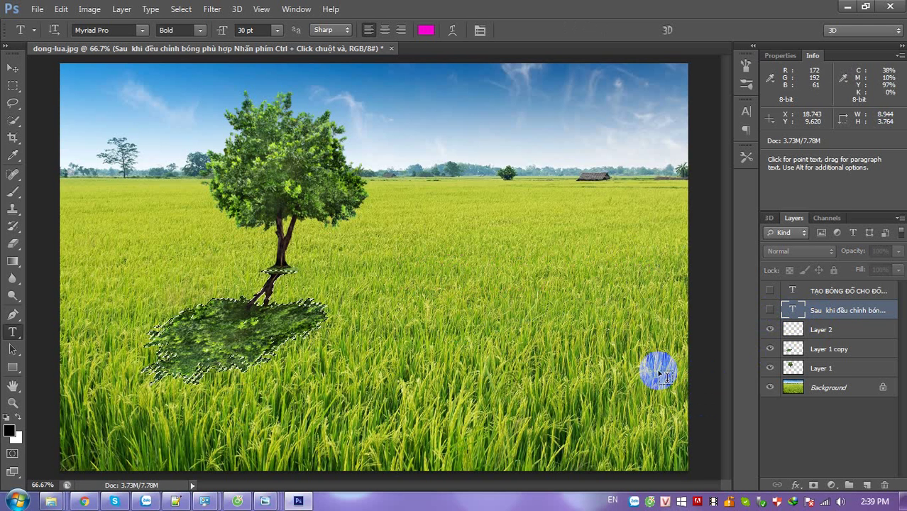
{"action": "left_click", "coordinate": [770, 310]}
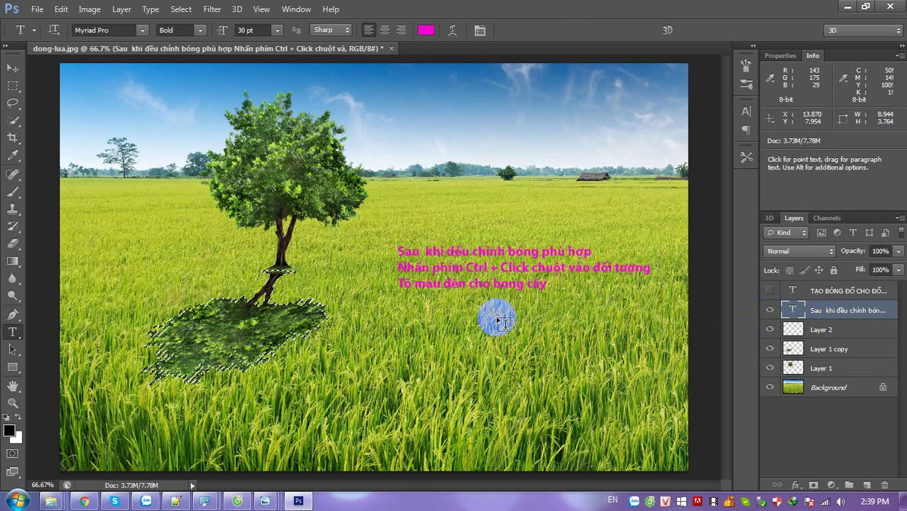
Step: Begin a fourth note line reading '(Nhấn Ctrl + De'
{"action": "left_click", "coordinate": [620, 350]}
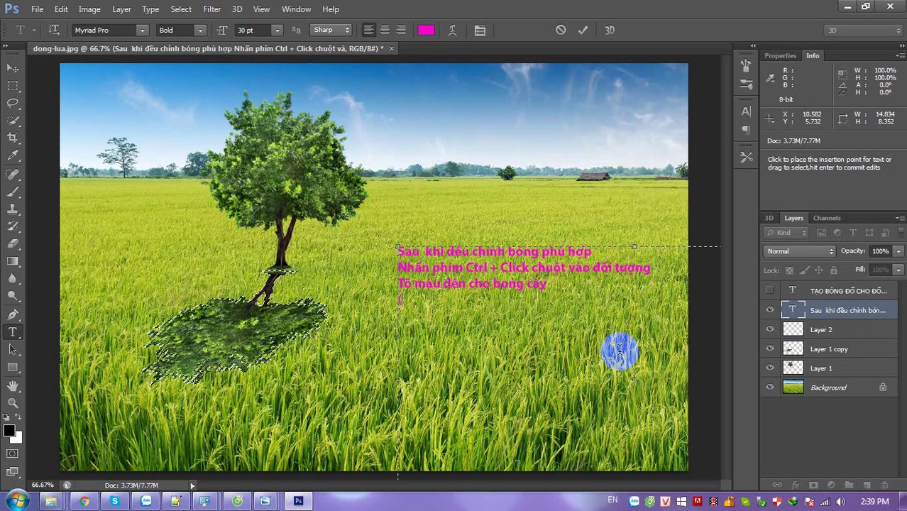
{"action": "type", "text": "Nha"}
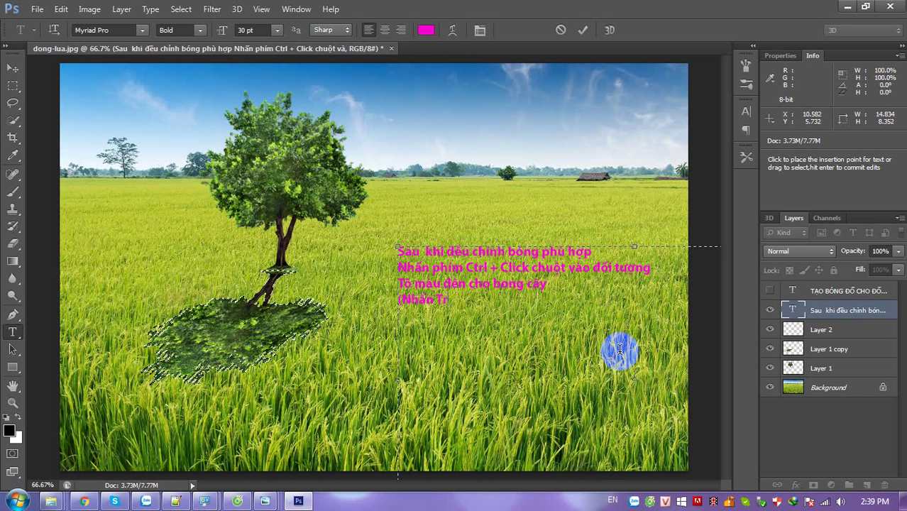
{"action": "key", "text": "BackSpace"}
{"action": "key", "text": "BackSpace"}
{"action": "type", "text": "C"}
{"action": "type", "text": "l + De"}
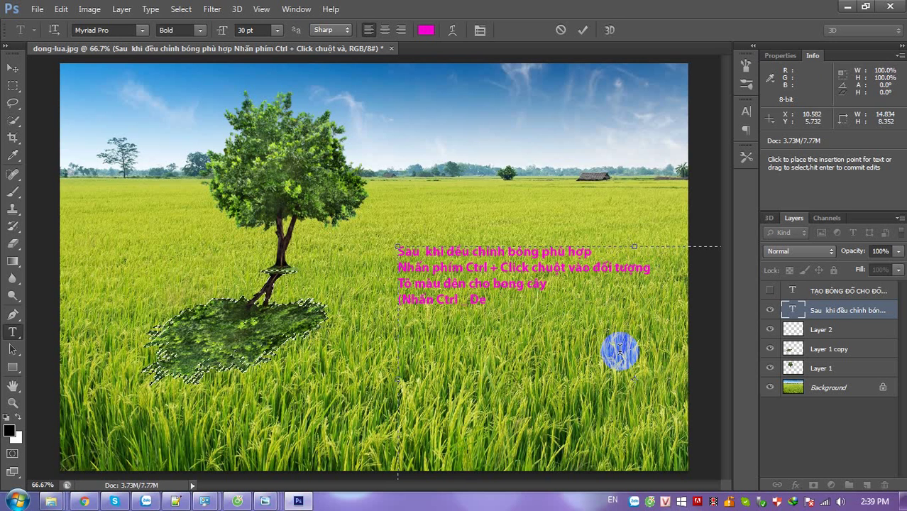
{"action": "key", "text": "BackSpace"}
{"action": "key", "text": "BackSpace"}
{"action": "key", "text": "BackSpace"}
Step: Finish the note line '(Nhấn Ctrl + Delete)', fill the Layer 1 copy shadow black, and deselect
{"action": "type", "text": "elete"}
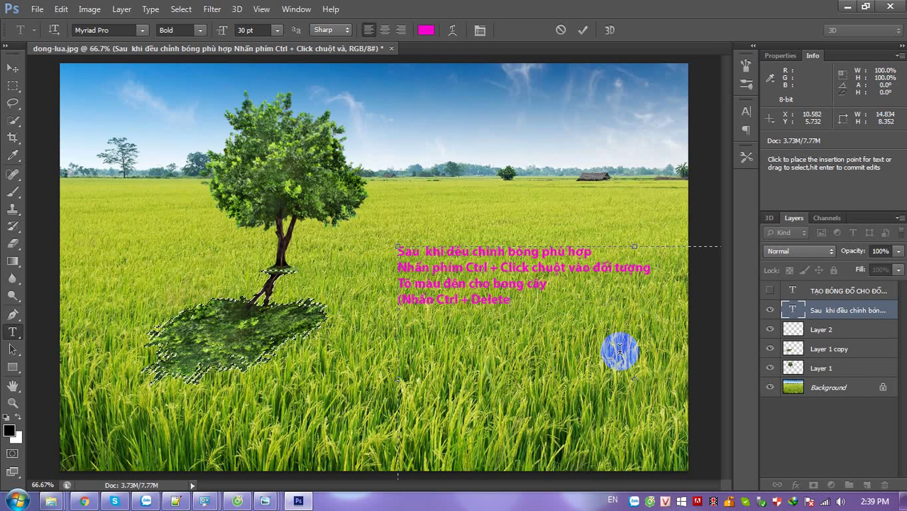
{"action": "left_click", "coordinate": [619, 349]}
{"action": "left_click", "coordinate": [788, 313]}
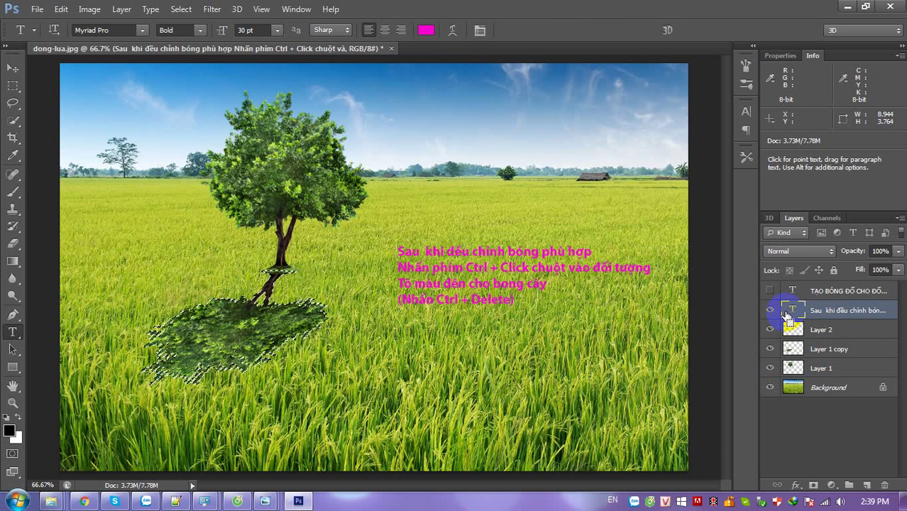
{"action": "left_click", "coordinate": [791, 349]}
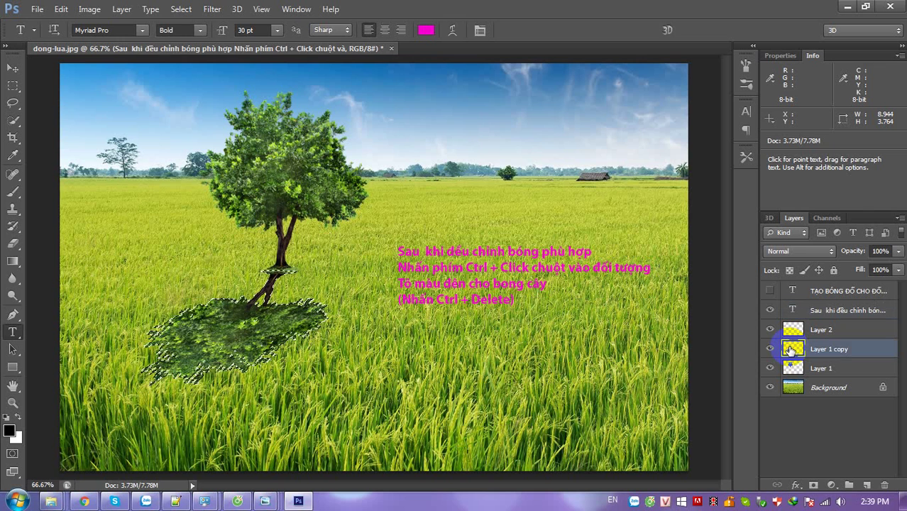
{"action": "key", "text": "alt+Delete"}
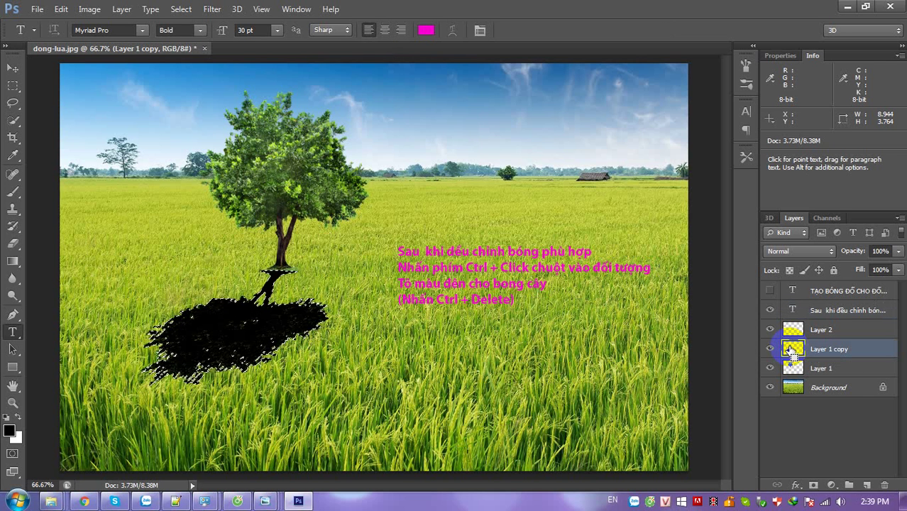
{"action": "key", "text": "ctrl+d"}
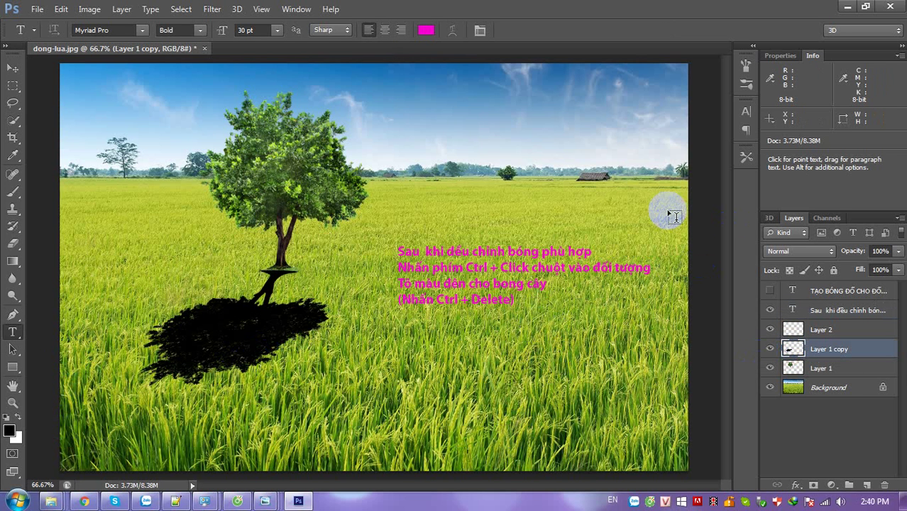
Step: Replace the note with a line about lowering the shadow's Opacity 'xuống cho phù hợp'
{"action": "left_click", "coordinate": [488, 299]}
{"action": "key", "text": "ctrl+a"}
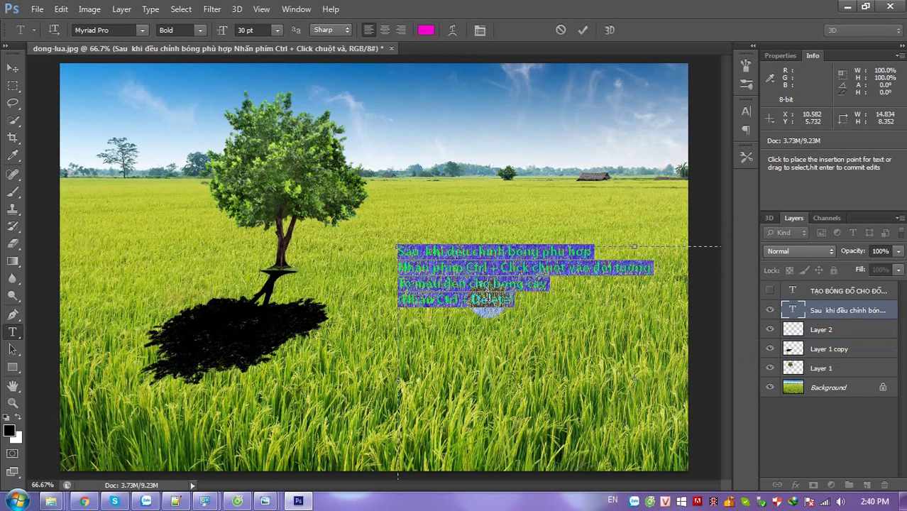
{"action": "type", "text": "R"}
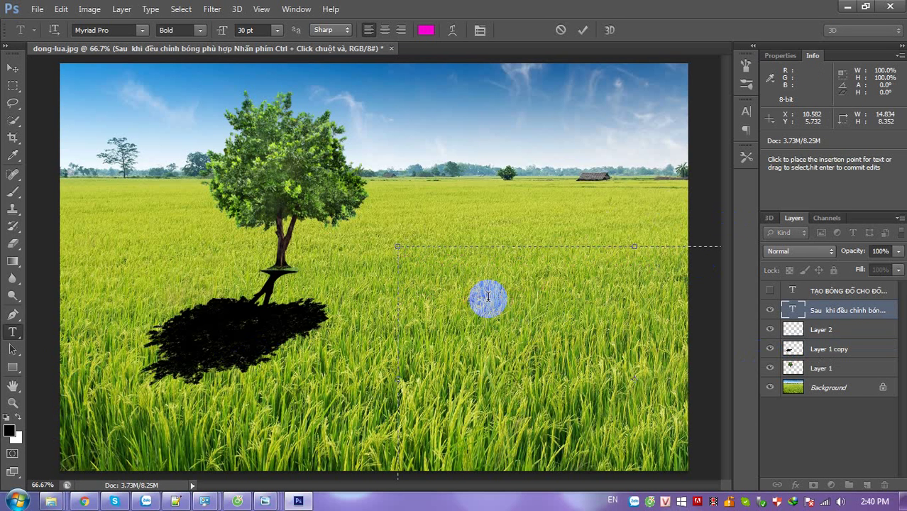
{"action": "type", "text": "Tiếng hanh"}
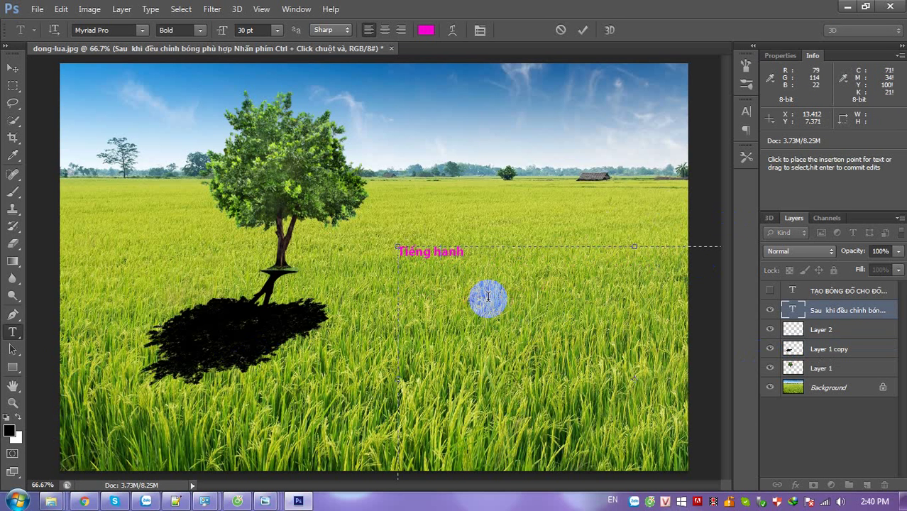
{"action": "type", "text": " giảm"}
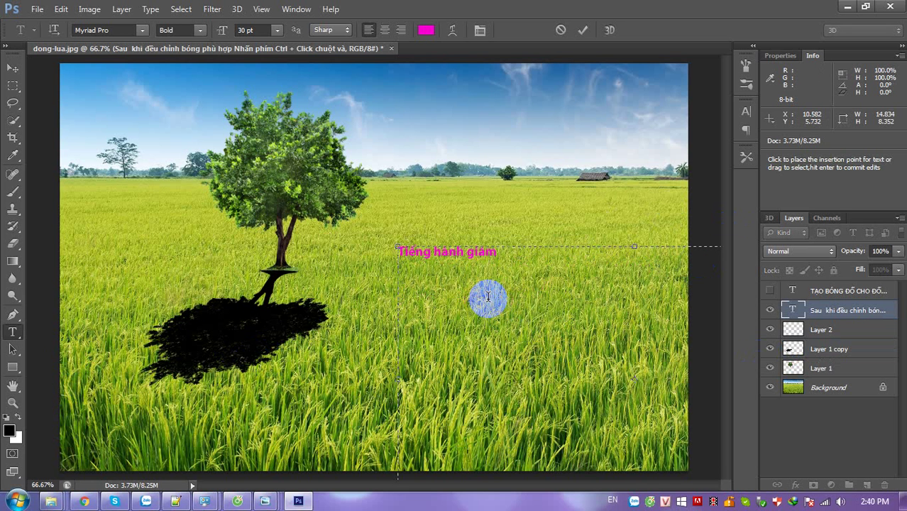
{"action": "type", "text": " Op"}
{"action": "type", "text": "aci"}
{"action": "type", "text": "t"}
{"action": "type", "text": "y của bo"}
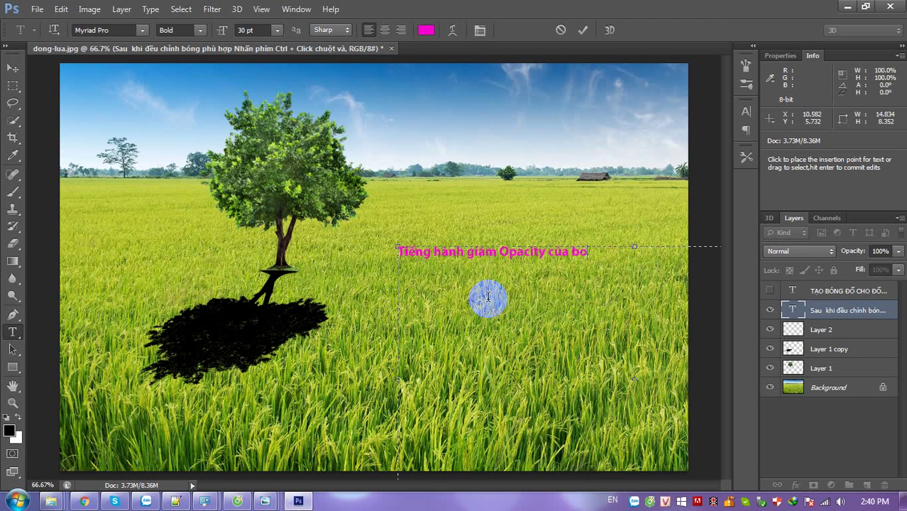
{"action": "type", "text": "ng cây"}
{"action": "type", "text": " phuong"}
{"action": "key", "text": "BackSpace"}
{"action": "key", "text": "BackSpace"}
{"action": "key", "text": "BackSpace"}
{"action": "key", "text": "BackSpace"}
{"action": "type", "text": "xuống"}
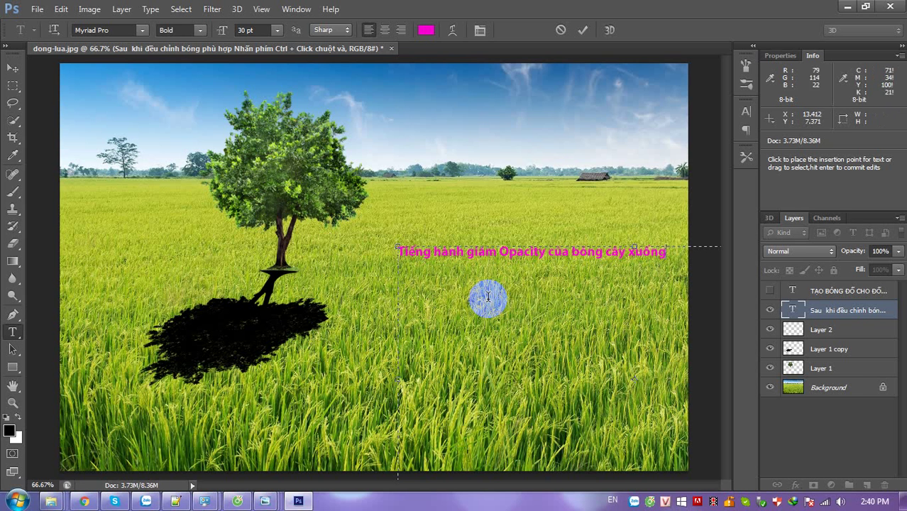
{"action": "type", "text": " cho"}
{"action": "type", "text": " phù hợ"}
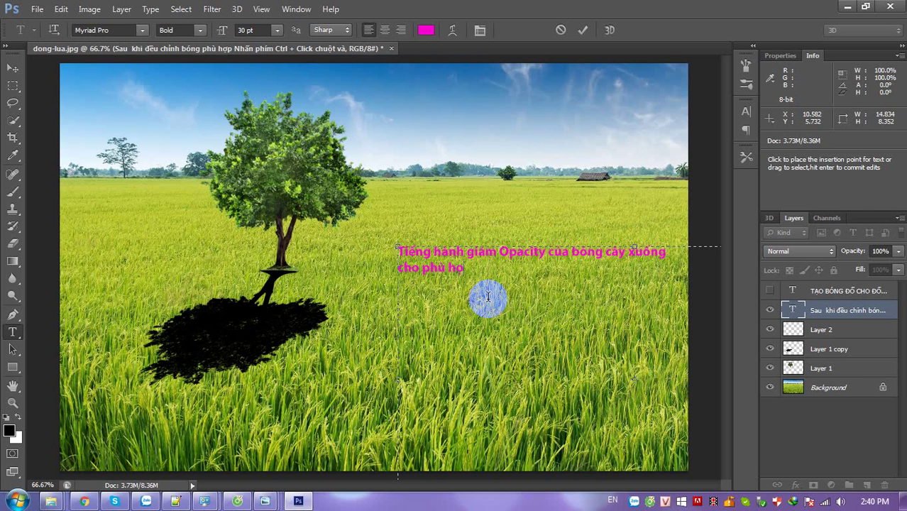
{"action": "type", "text": "p"}
Step: Add the lines 'Làm bóng cây mờ đi', '>> ... Filter' and '>> Chọn Blue Gausin'
{"action": "key", "text": "BackSpace"}
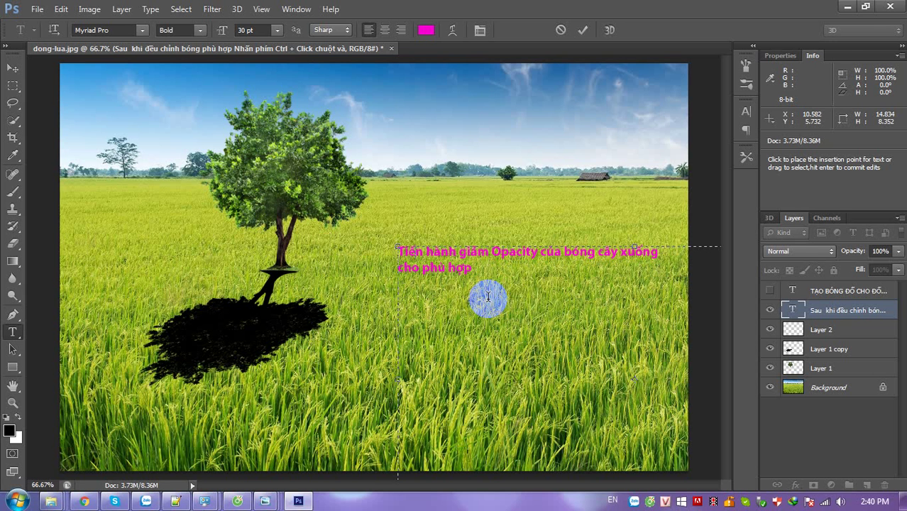
{"action": "key", "text": "Return"}
{"action": "type", "text": "Làm"}
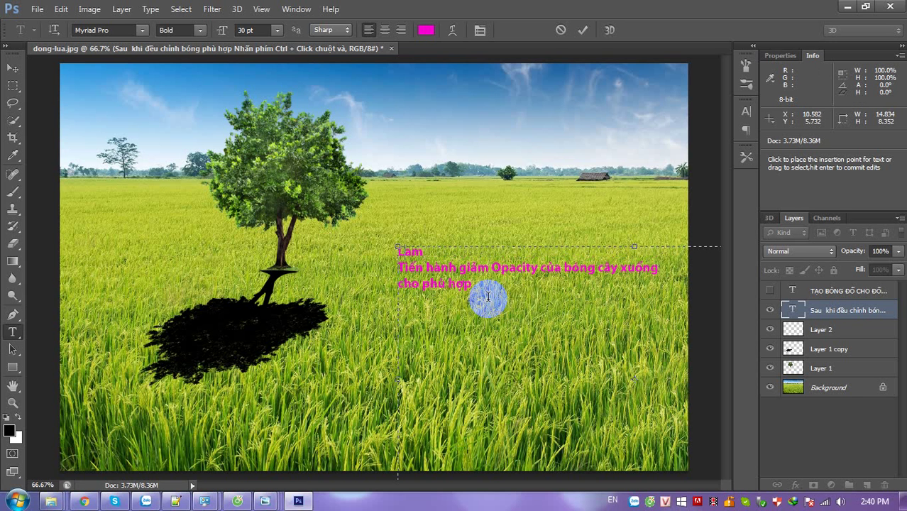
{"action": "type", "text": " bóng cảây m"}
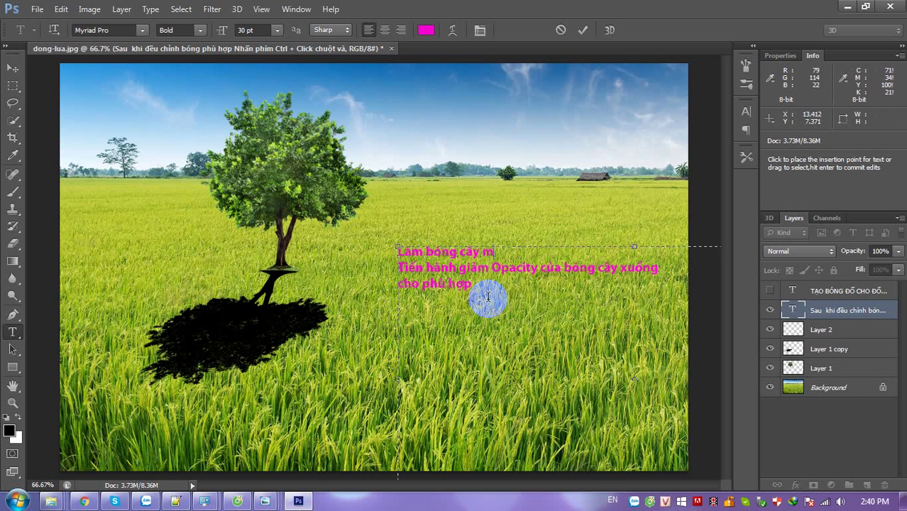
{"action": "type", "text": "ờ đi"}
{"action": "key", "text": "Return"}
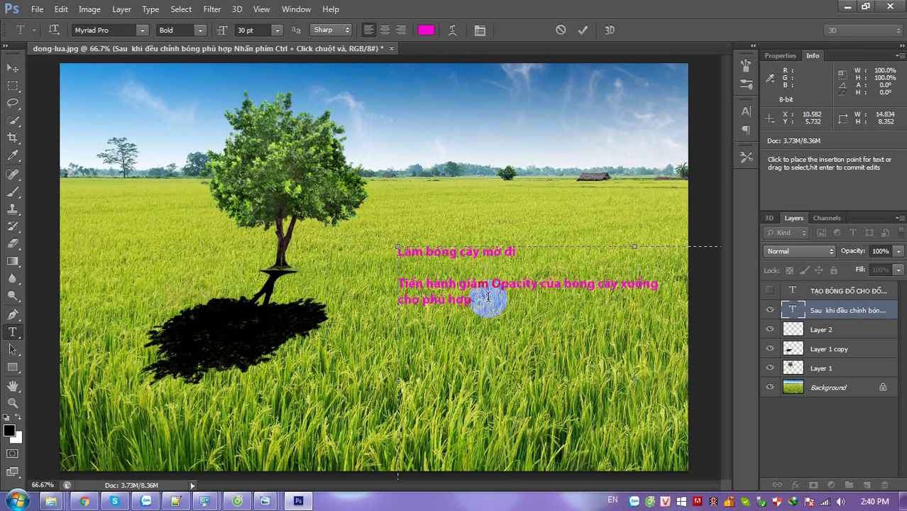
{"action": "type", "text": ">> C"}
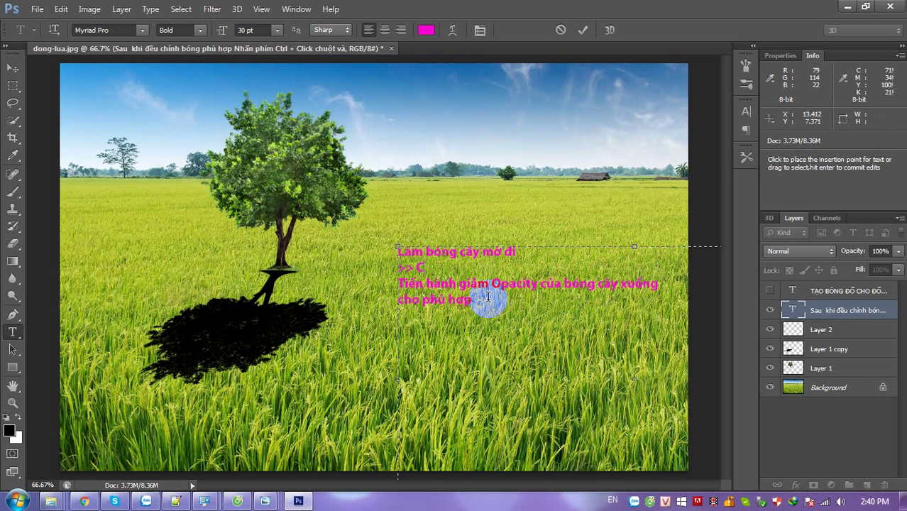
{"action": "type", "text": "lc"}
{"action": "type", "text": "ic"}
{"action": "type", "text": "k chu"}
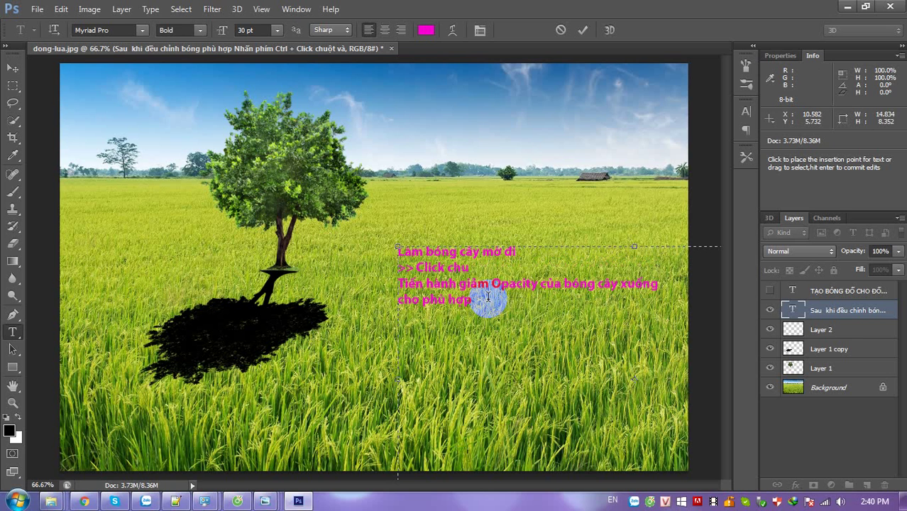
{"action": "type", "text": "ột vào "}
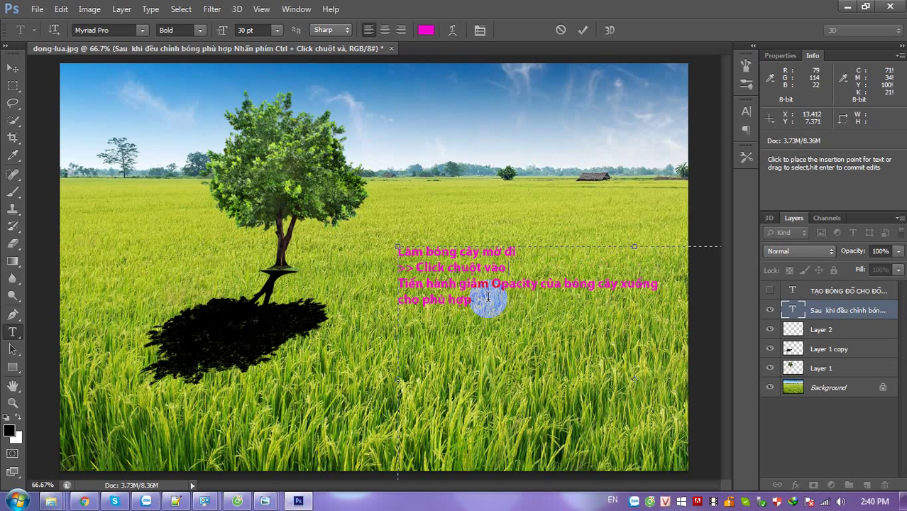
{"action": "type", "text": "men"}
{"action": "type", "text": "u Fill"}
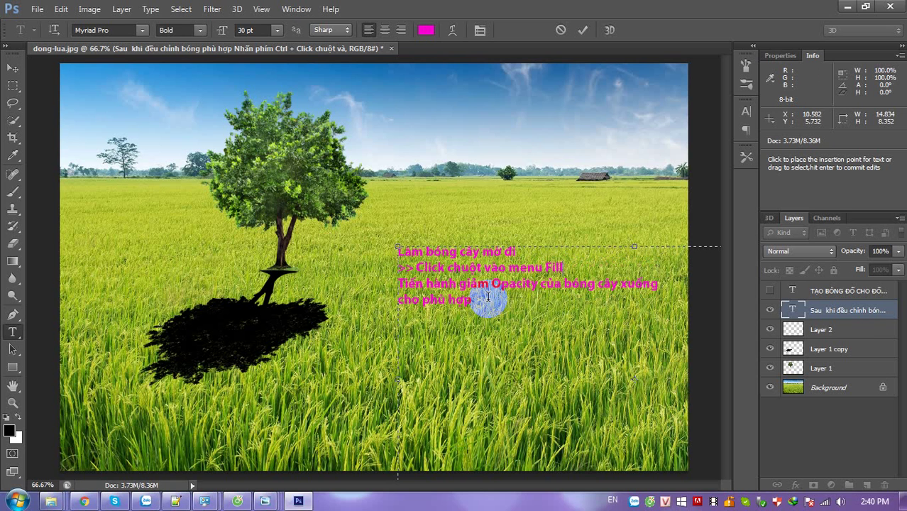
{"action": "type", "text": "ter"}
{"action": "type", "text": " >> Chọn"}
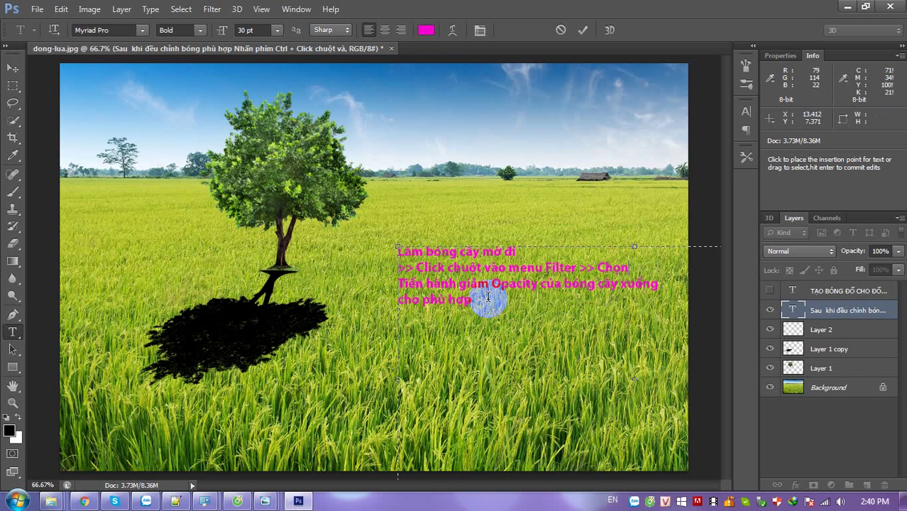
{"action": "type", "text": " Blug"}
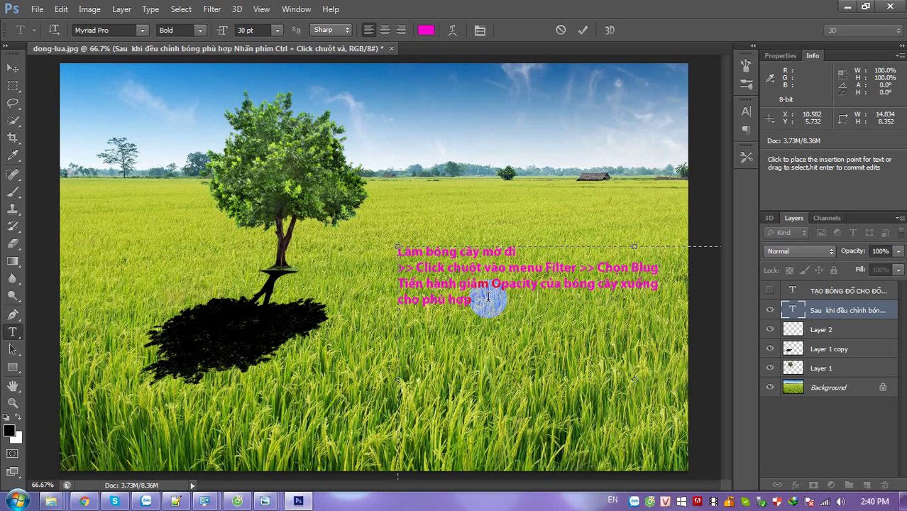
{"action": "key", "text": "BackSpace"}
{"action": "type", "text": "e"}
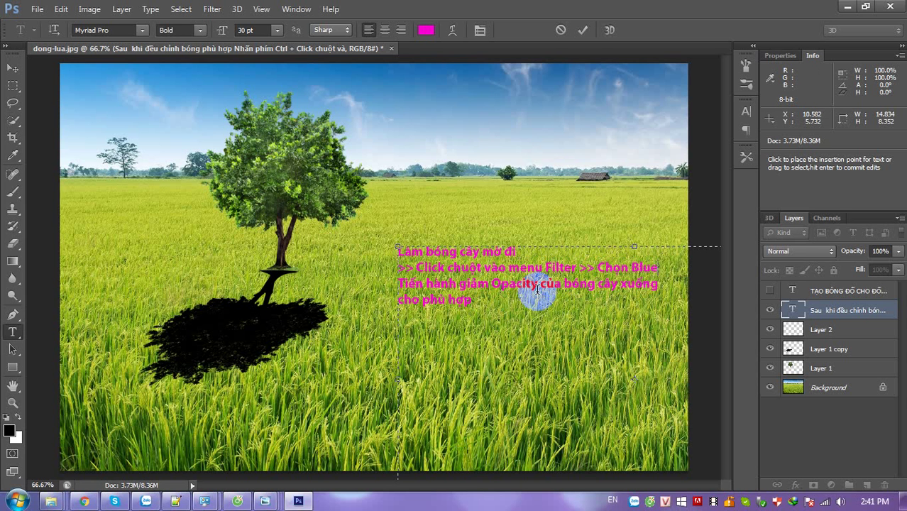
{"action": "left_click", "coordinate": [581, 267]}
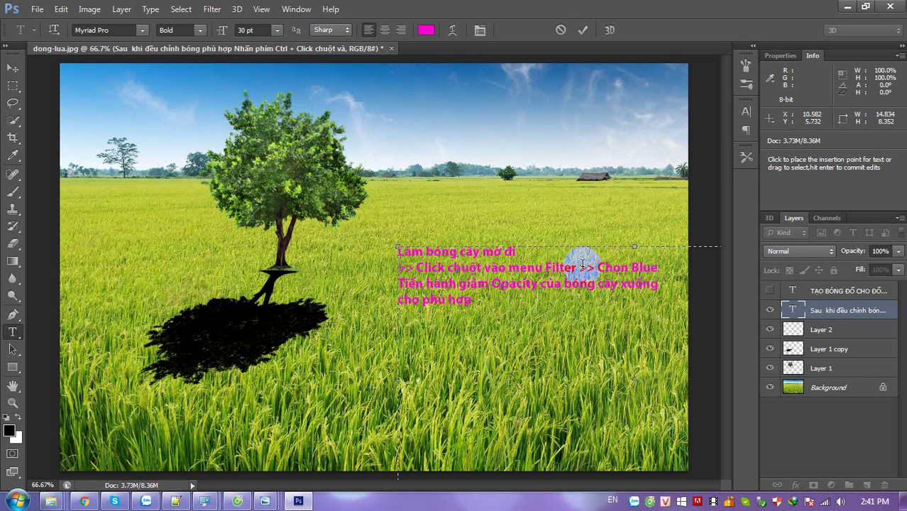
{"action": "key", "text": "Return"}
{"action": "type", "text": "G"}
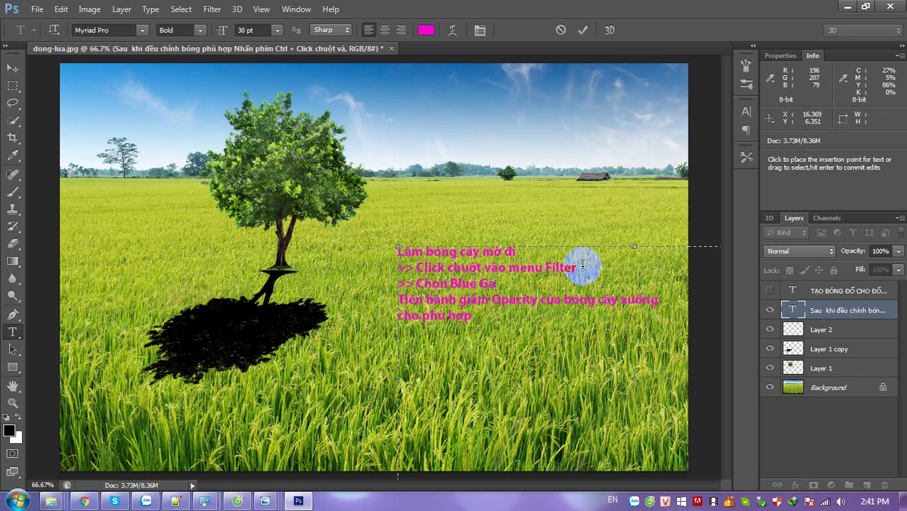
{"action": "type", "text": "aus"}
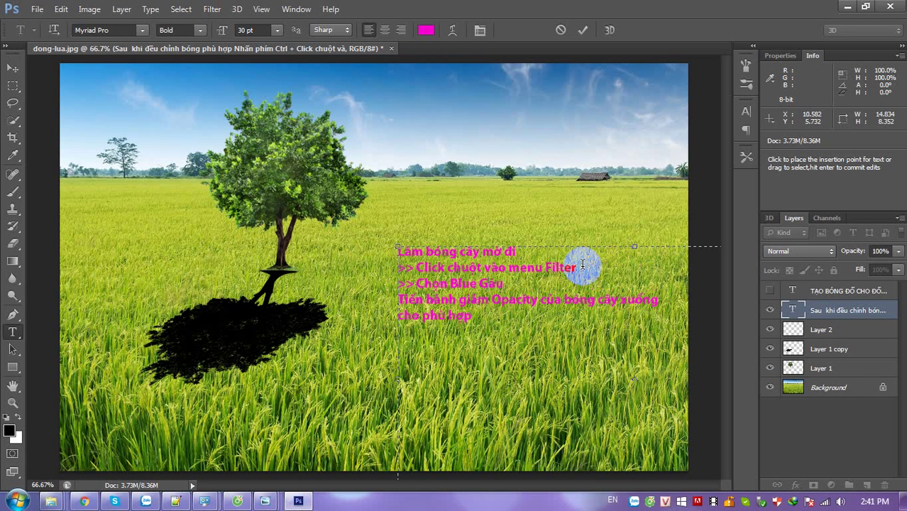
{"action": "type", "text": "in"}
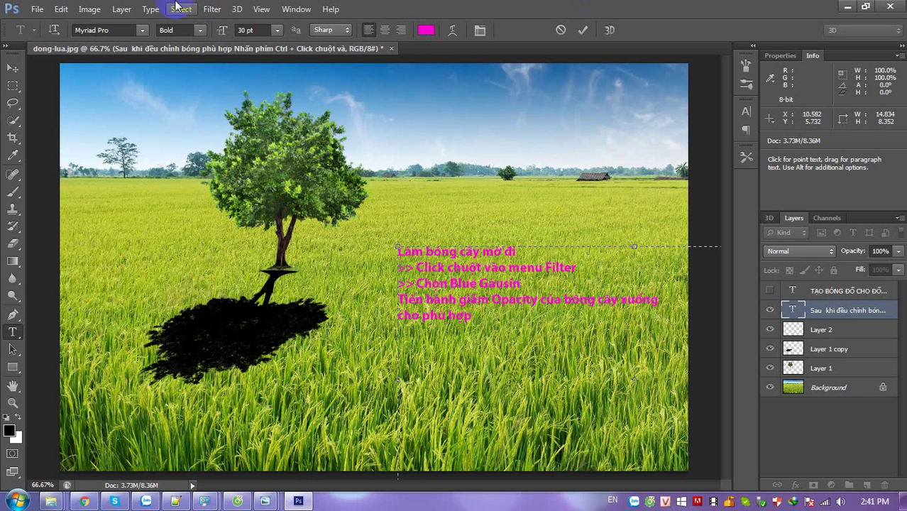
Step: Blur the Layer 1 copy shadow with a 4-pixel Gaussian Blur and append '= 4' to the note
{"action": "left_click", "coordinate": [206, 10]}
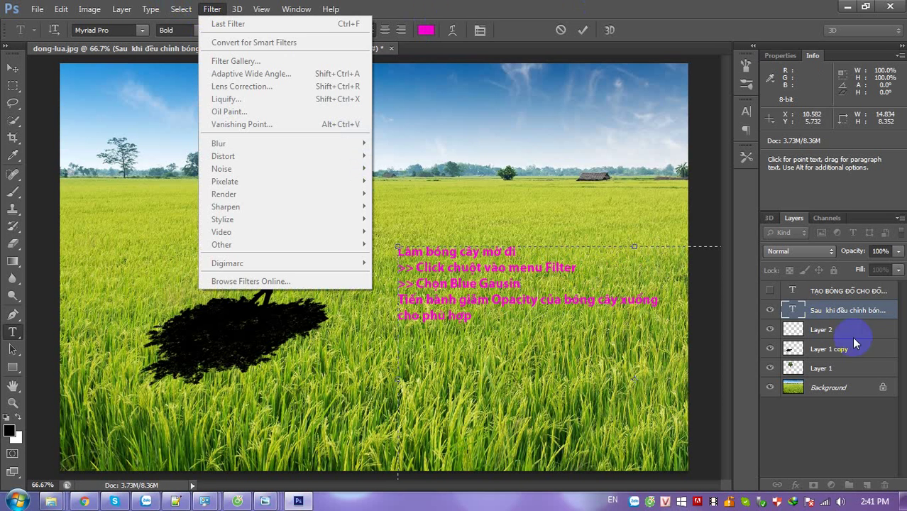
{"action": "left_click", "coordinate": [830, 348]}
{"action": "left_click", "coordinate": [211, 9]}
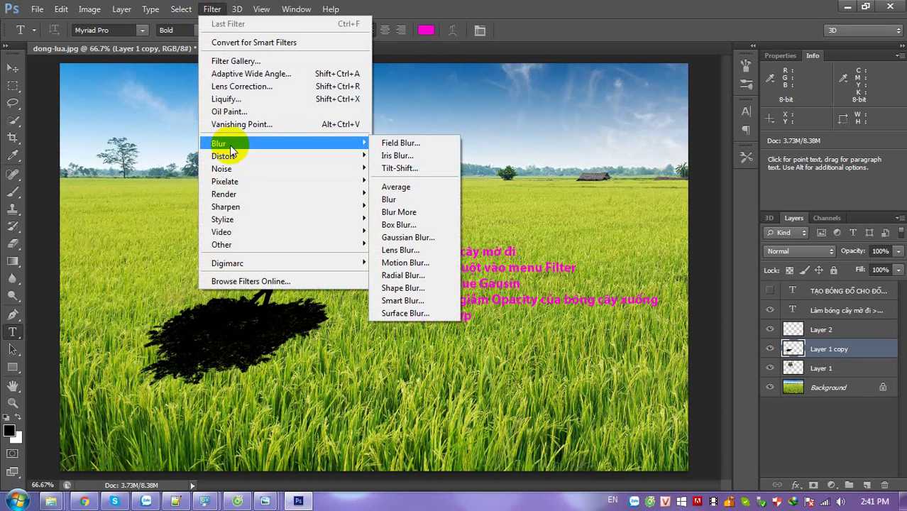
{"action": "mouse_move", "coordinate": [219, 143]}
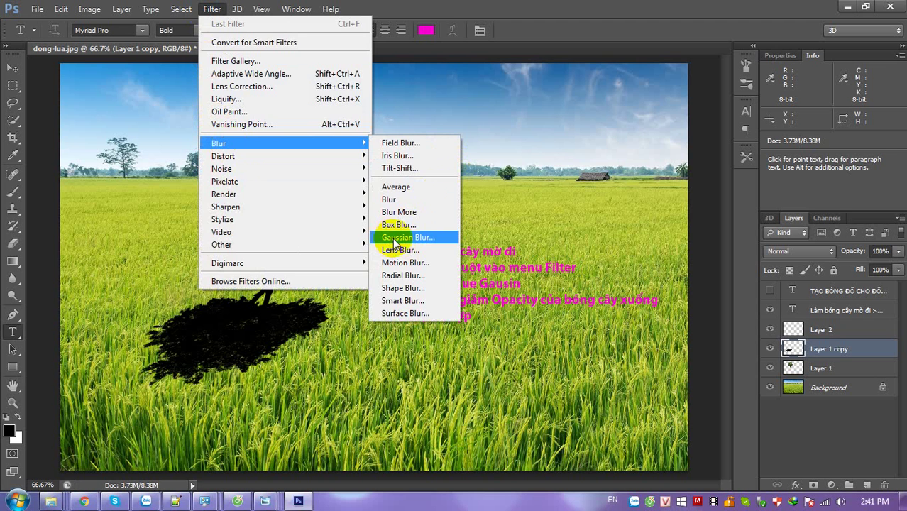
{"action": "left_click", "coordinate": [397, 238]}
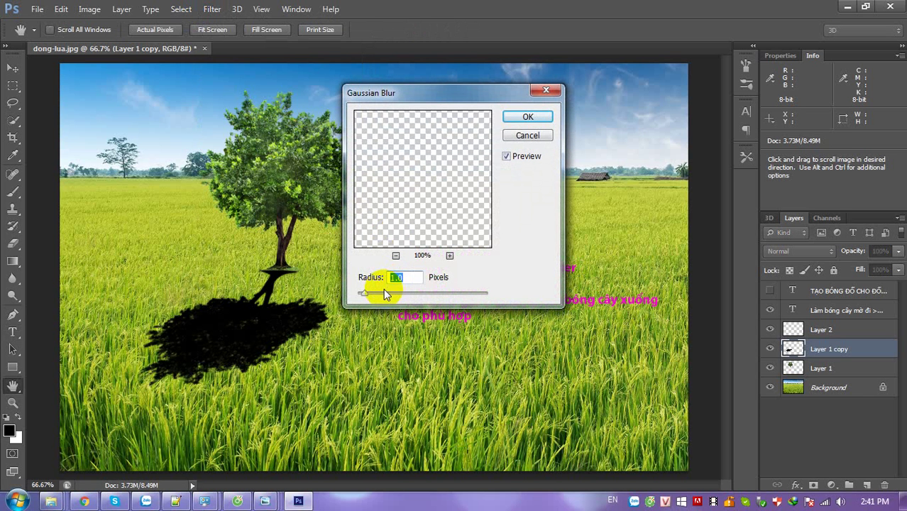
{"action": "left_click_drag", "start_coordinate": [374, 298], "coordinate": [386, 298]}
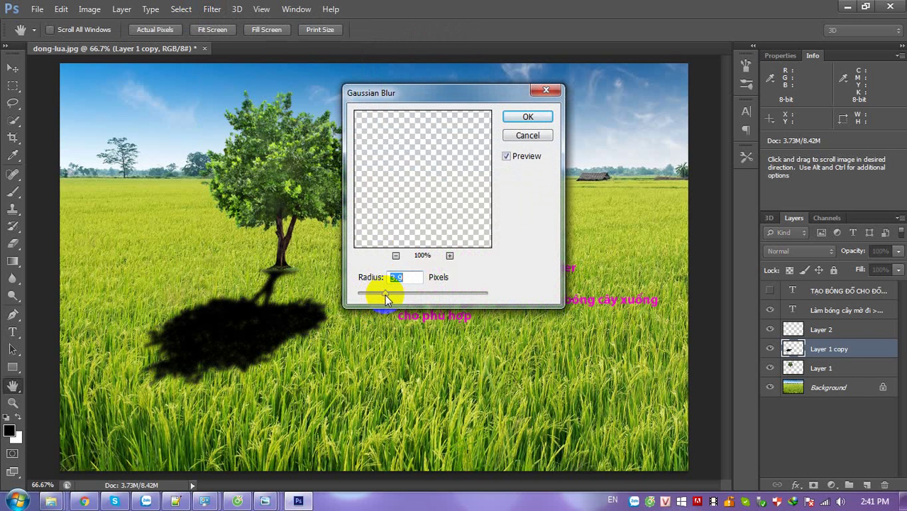
{"action": "left_click_drag", "start_coordinate": [386, 298], "coordinate": [387, 299]}
{"action": "left_click", "coordinate": [527, 117]}
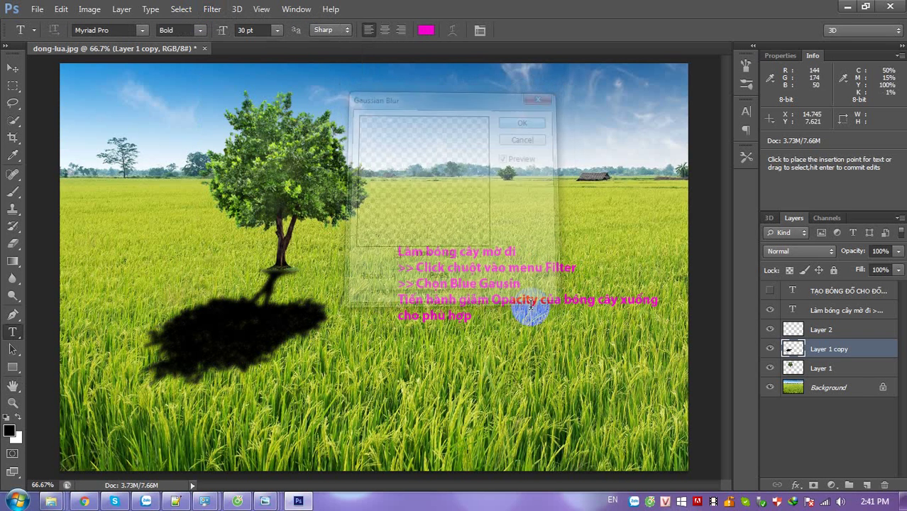
{"action": "left_click", "coordinate": [531, 299]}
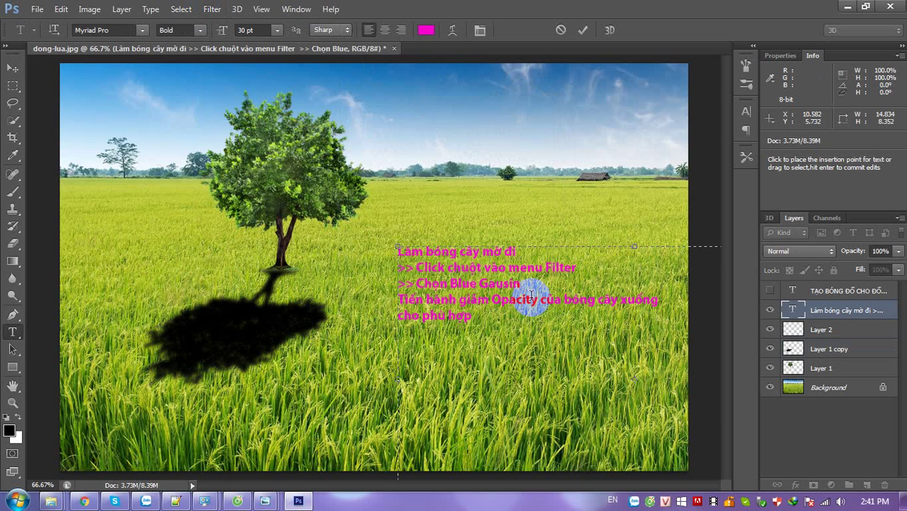
{"action": "type", "text": " = 4"}
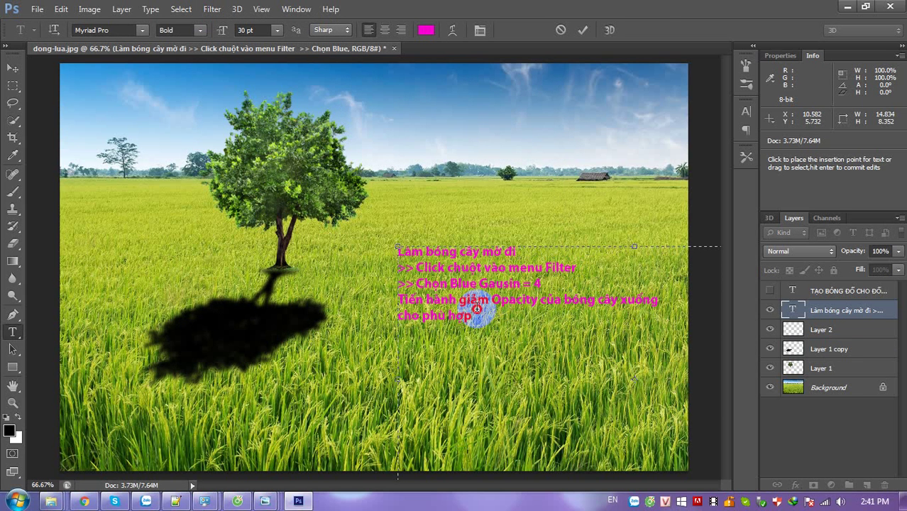
Step: Set Layer 1 copy's opacity to 35% while the note is hidden, then show the note again
{"action": "left_click", "coordinate": [818, 350]}
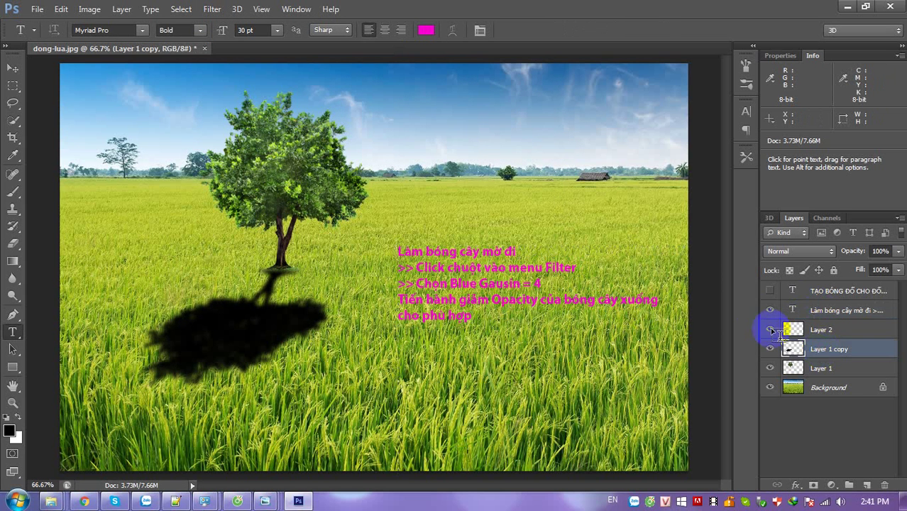
{"action": "left_click", "coordinate": [770, 310]}
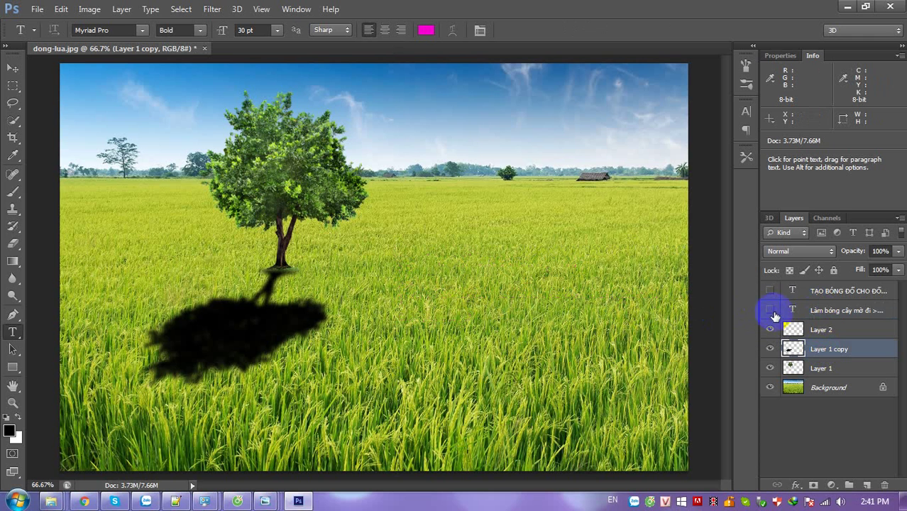
{"action": "left_click", "coordinate": [899, 251]}
{"action": "left_click_drag", "start_coordinate": [899, 254], "coordinate": [857, 270]}
{"action": "left_click", "coordinate": [879, 251]}
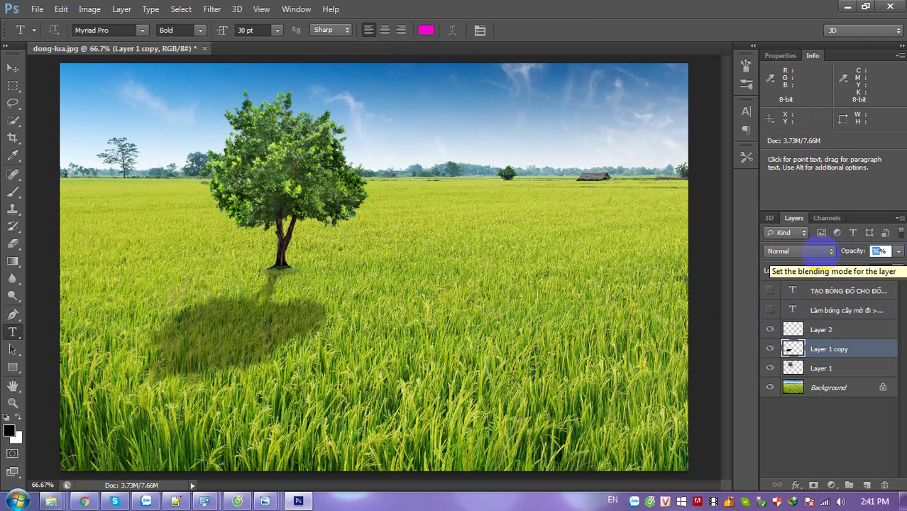
{"action": "type", "text": "40"}
{"action": "key", "text": "Return"}
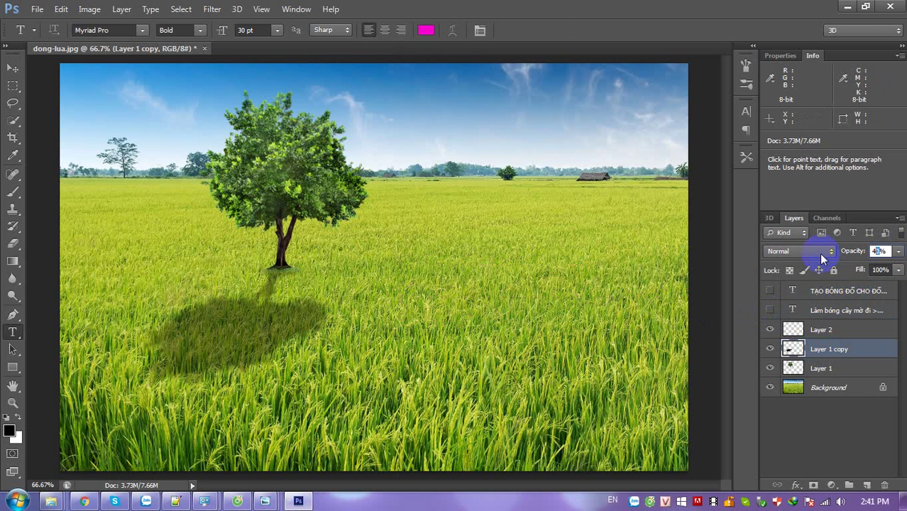
{"action": "type", "text": "35"}
{"action": "left_click", "coordinate": [770, 310]}
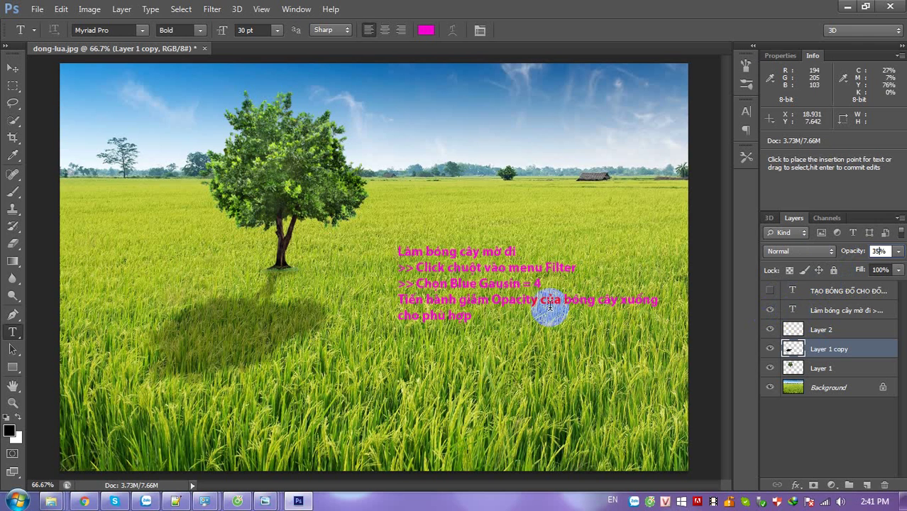
Step: Append the line '- Giảm Opacity = 35%' to the bottom of the note
{"action": "left_click", "coordinate": [535, 366]}
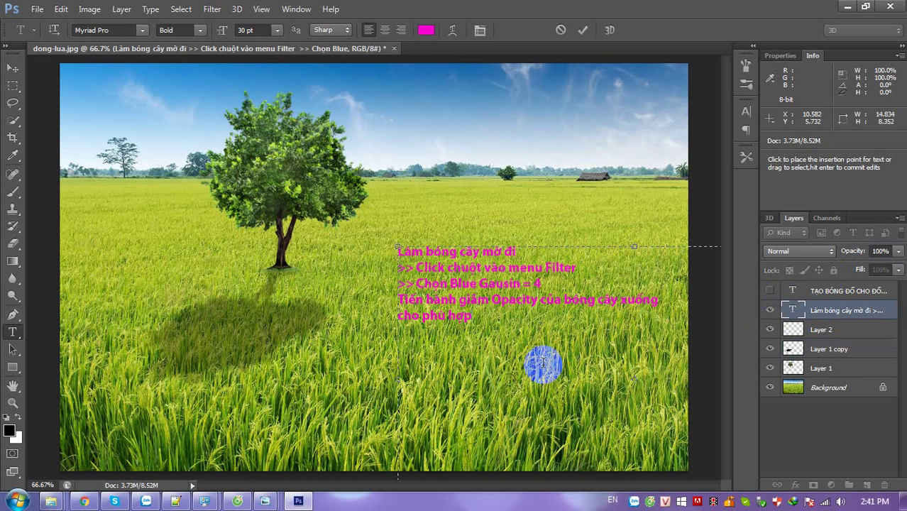
{"action": "key", "text": "Return"}
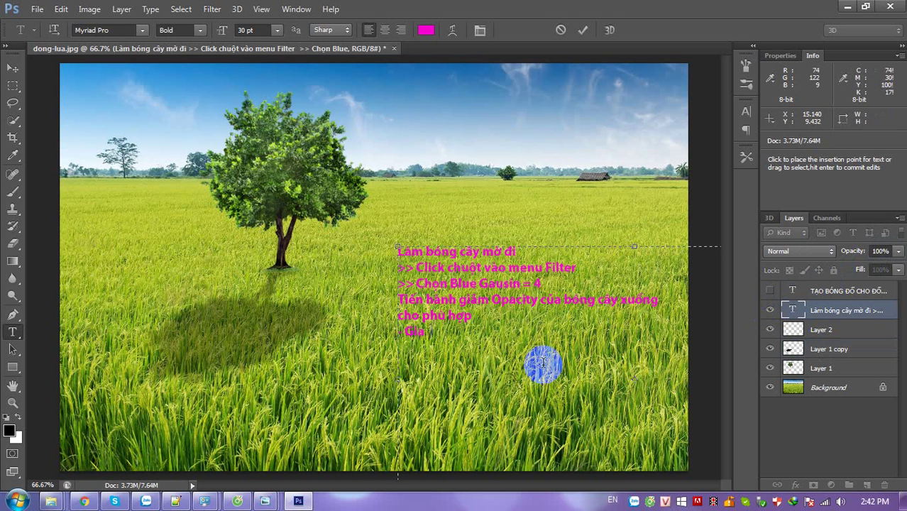
{"action": "type", "text": "- Giảom"}
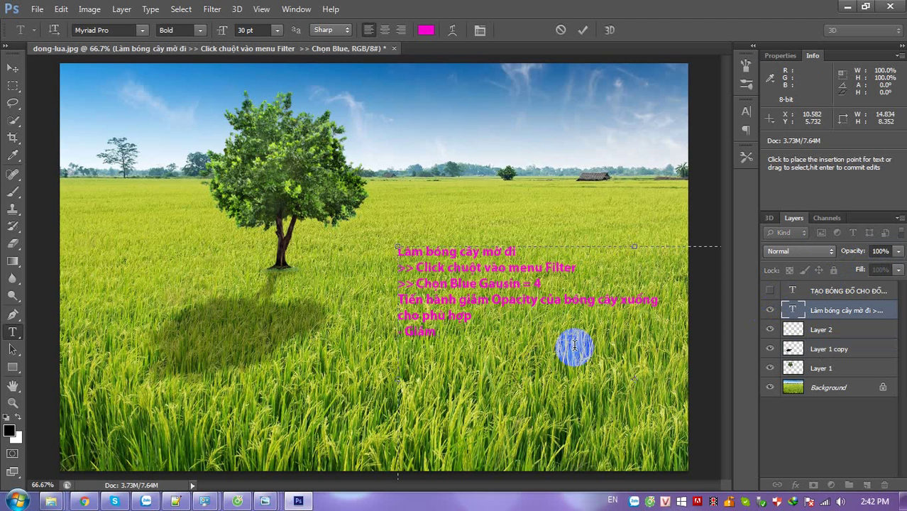
{"action": "type", "text": " Opa"}
{"action": "type", "text": "city ="}
{"action": "type", "text": " 3"}
{"action": "type", "text": "5"}
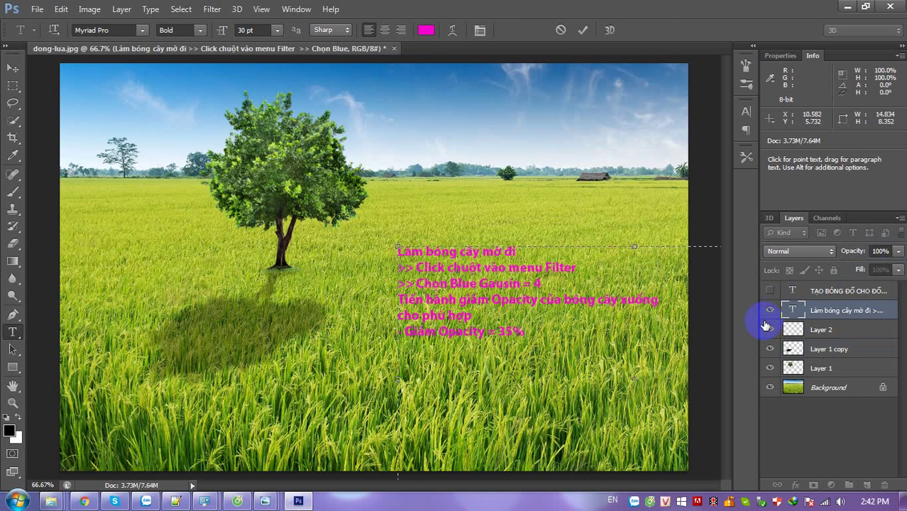
{"action": "left_click", "coordinate": [825, 313]}
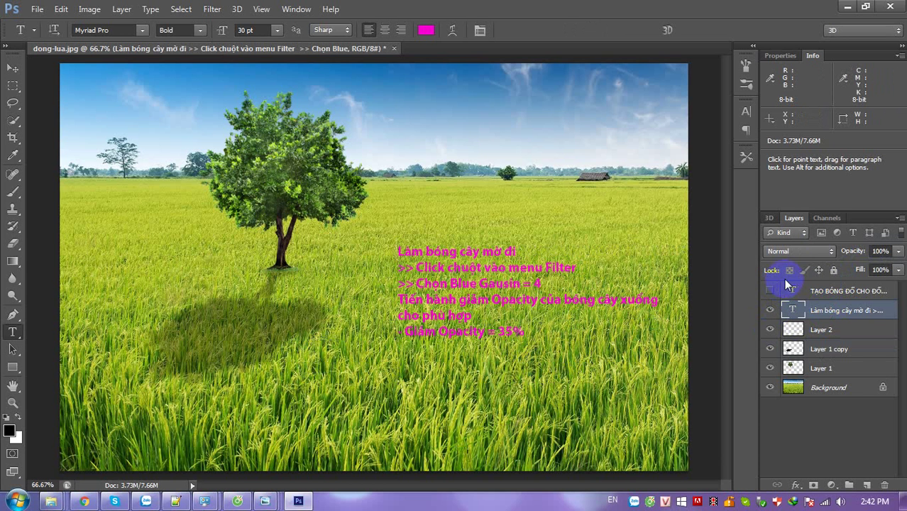
Step: Hide the note layer and zoom to 50% to show only the tree and its shadow
{"action": "left_click", "coordinate": [817, 349]}
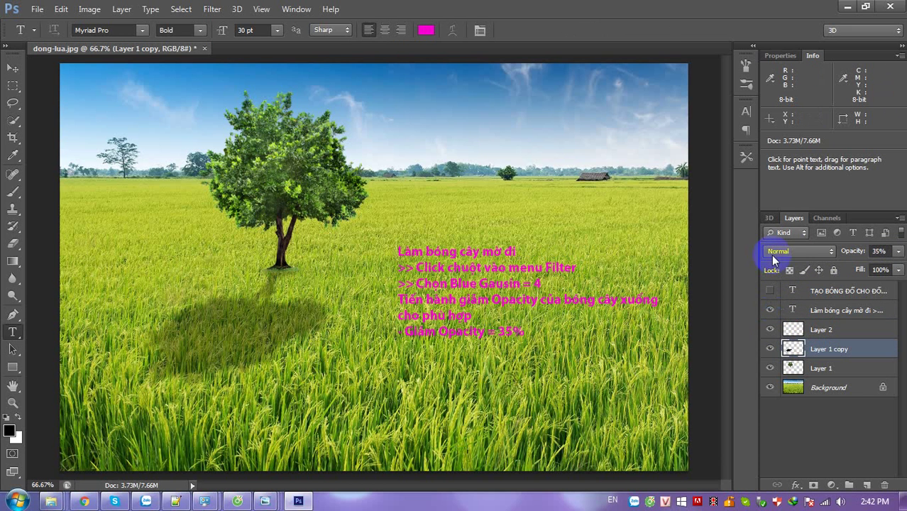
{"action": "key", "text": "ctrl+minus"}
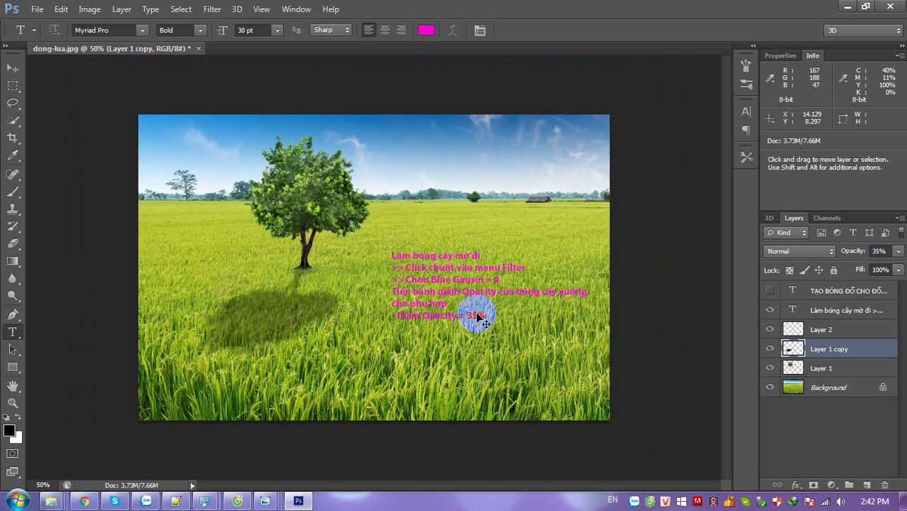
{"action": "key", "text": "ctrl+minus"}
{"action": "left_click", "coordinate": [770, 311]}
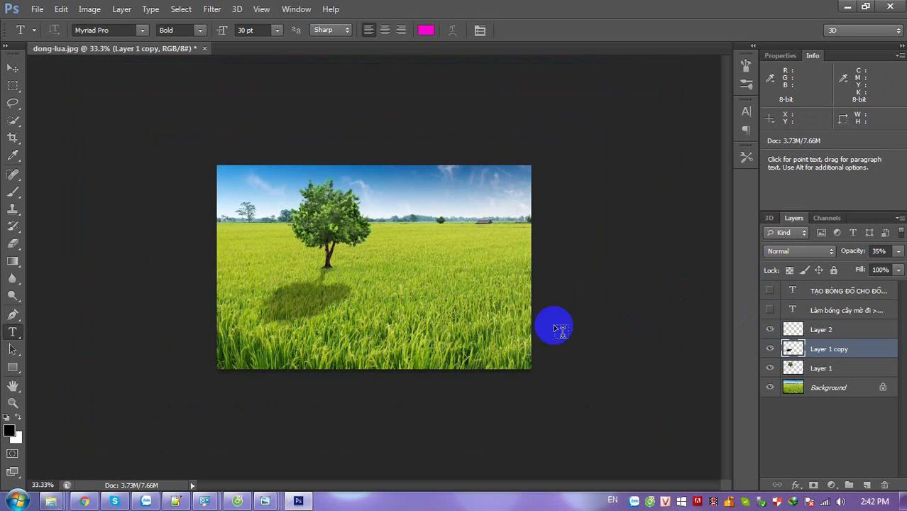
{"action": "key", "text": "v"}
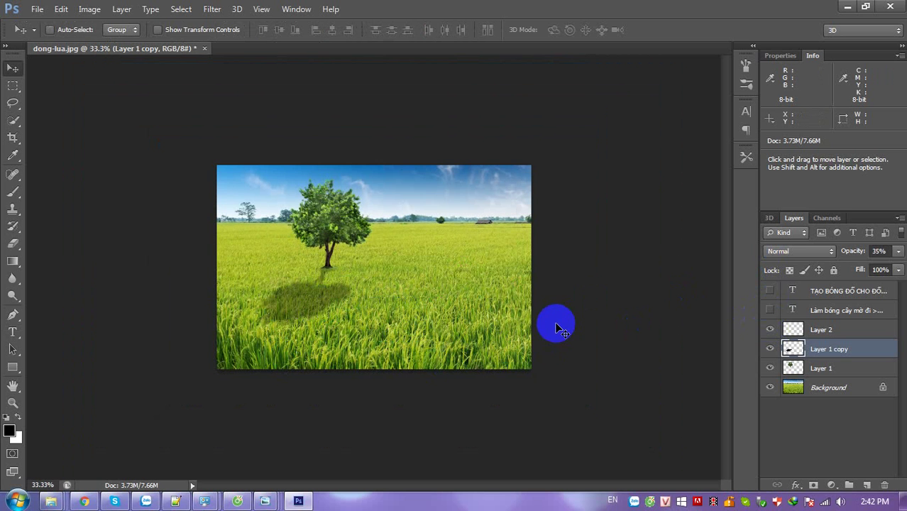
{"action": "key", "text": "ctrl+plus"}
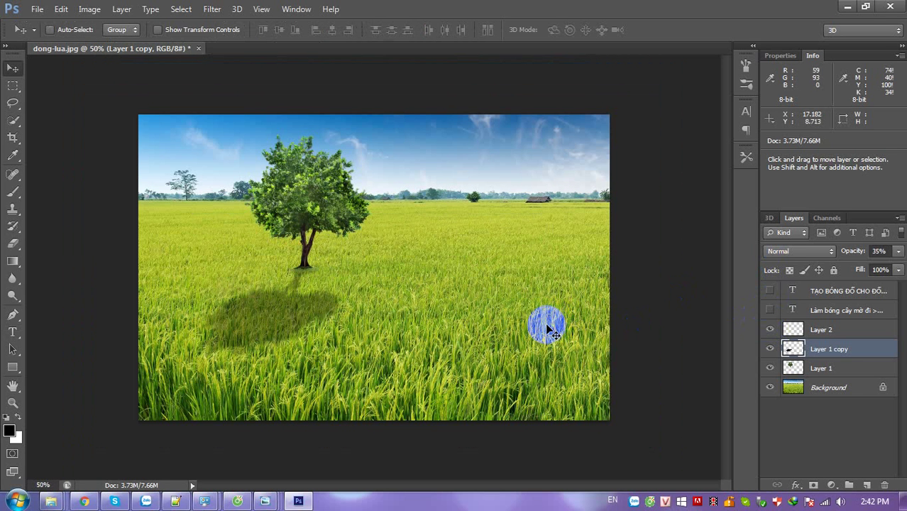